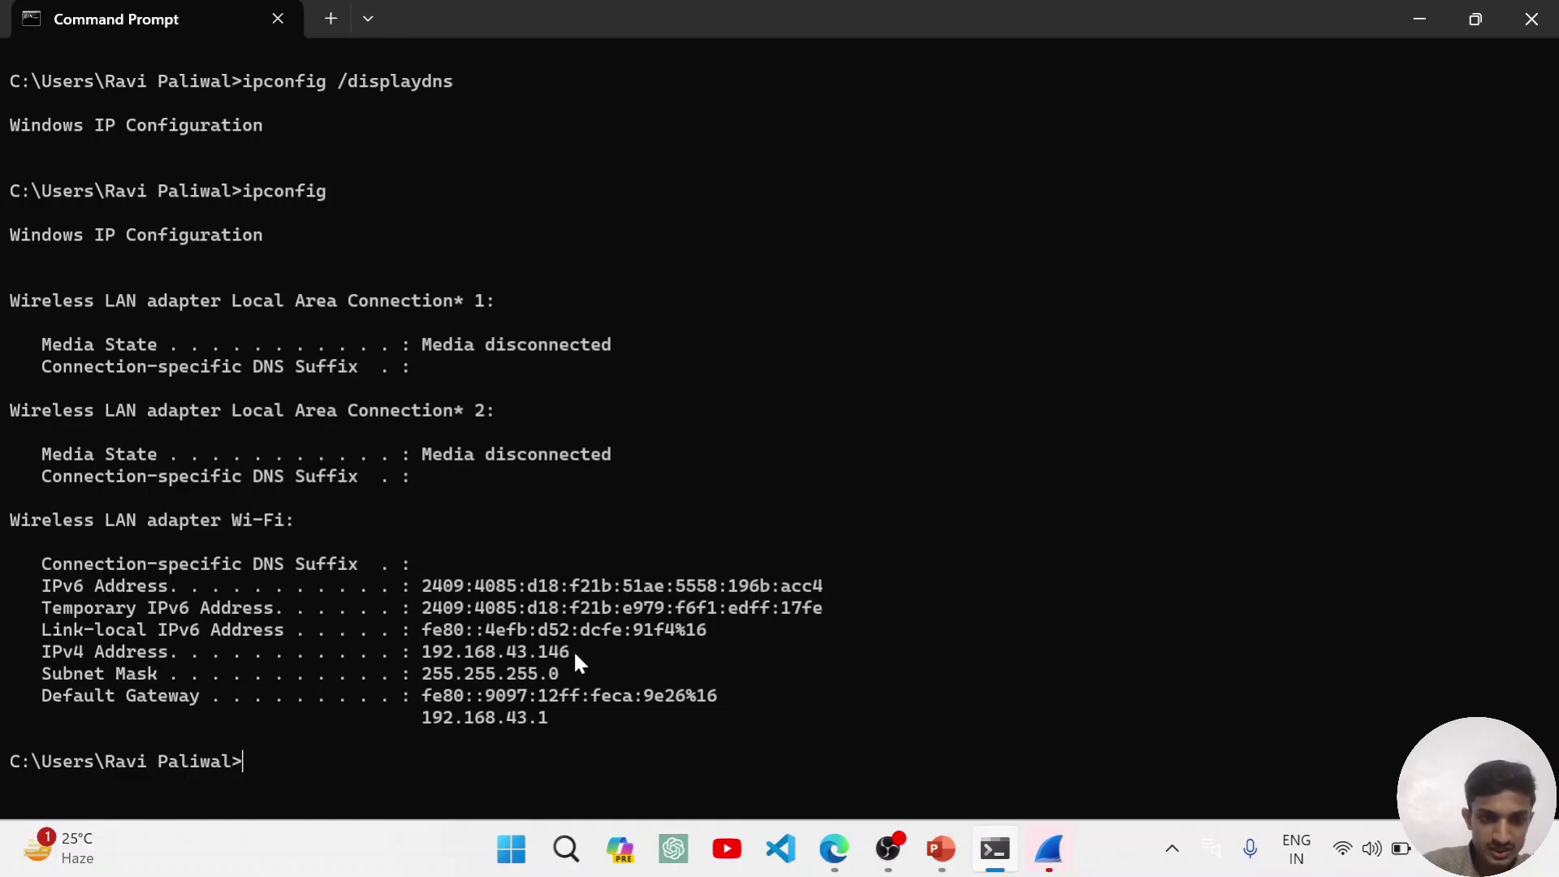
Step: Copy the Wi-Fi adapter's IPv4 address from the ipconfig output and close Command Prompt
drag(575, 655, 426, 654)
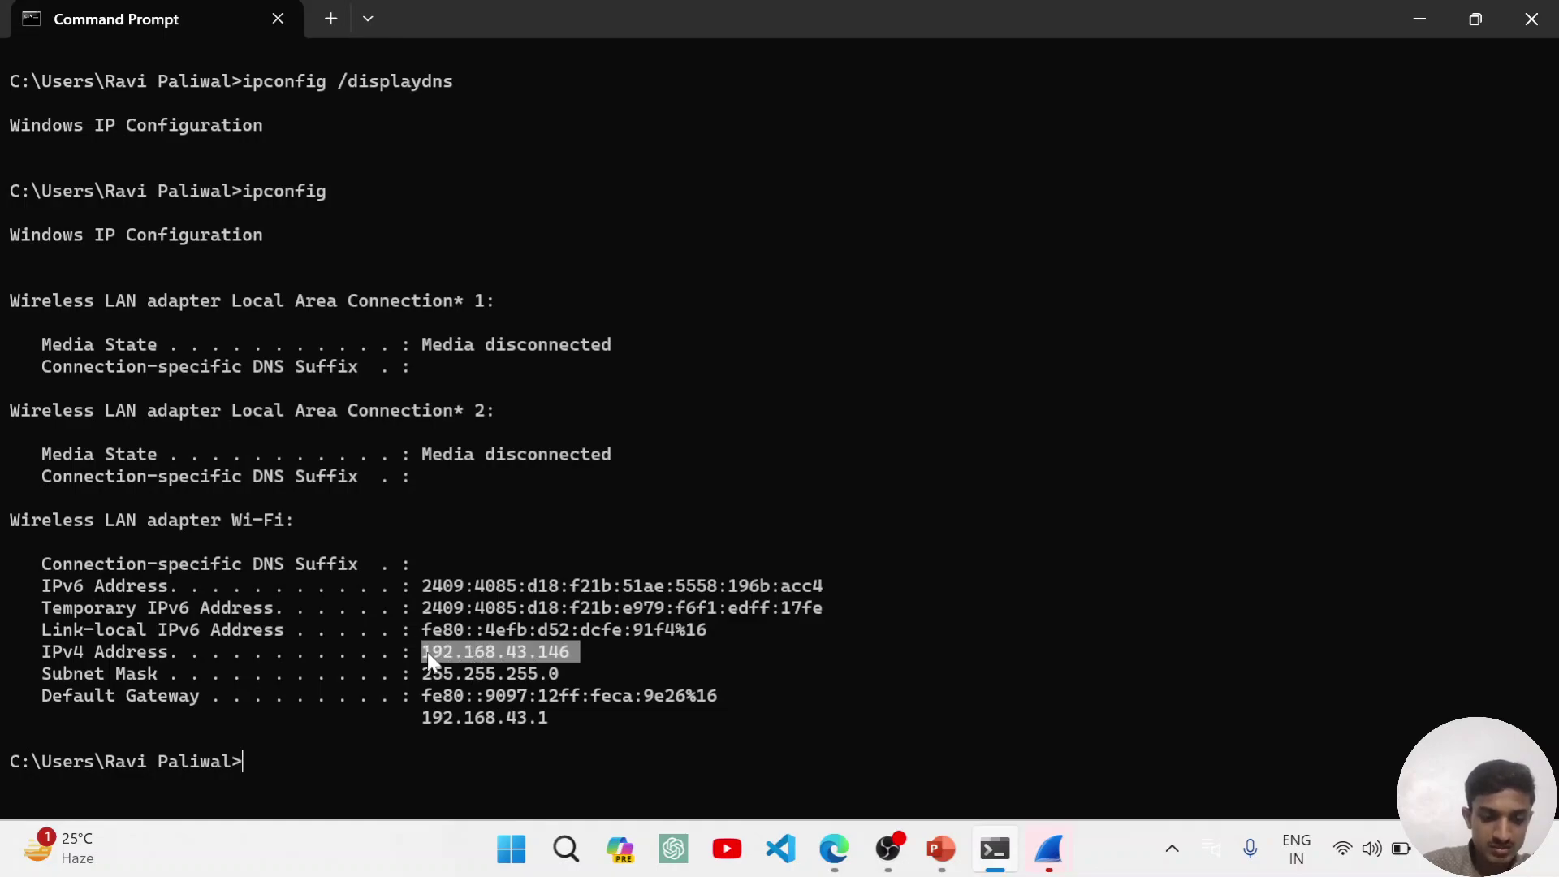
key(ctrl+c)
click(1531, 19)
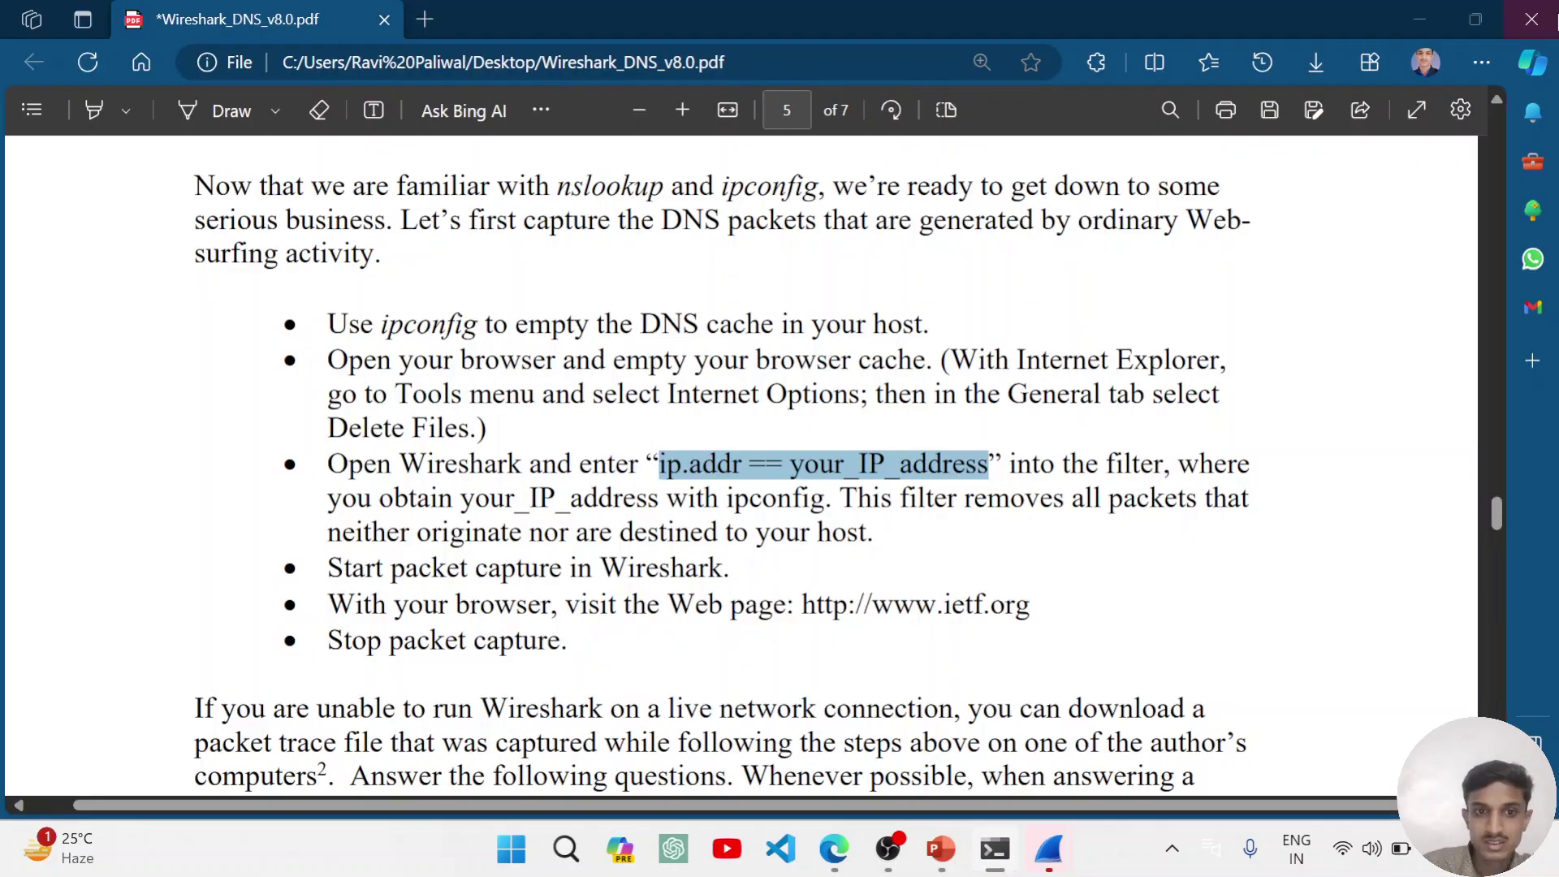
Step: Switch to Wireshark and start a packet capture on the Wi-Fi interface
mouse_move(1022, 848)
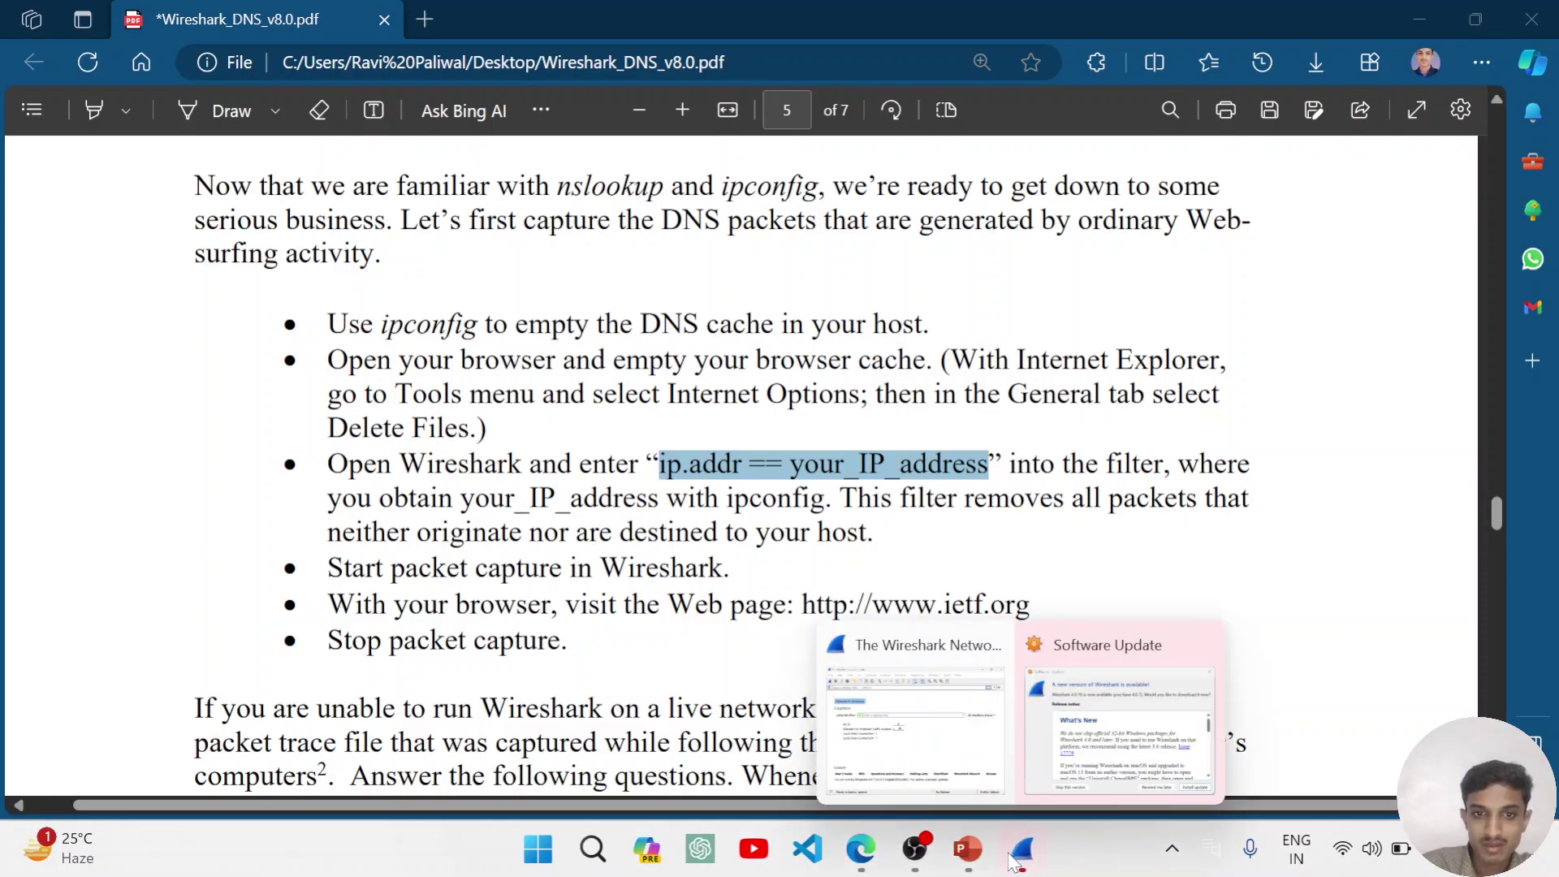
click(944, 727)
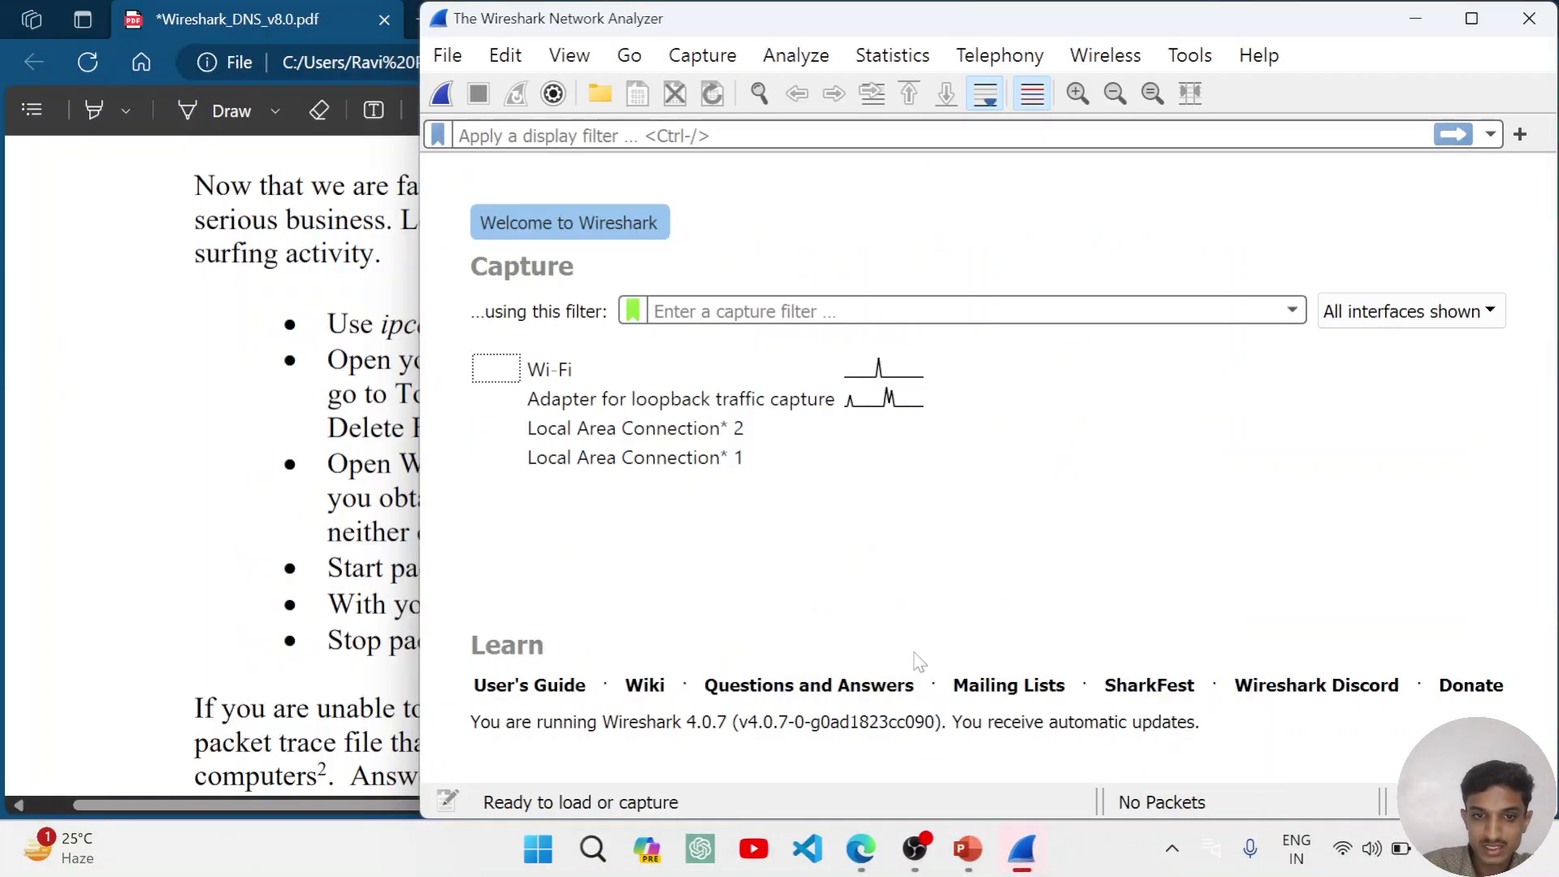
click(743, 130)
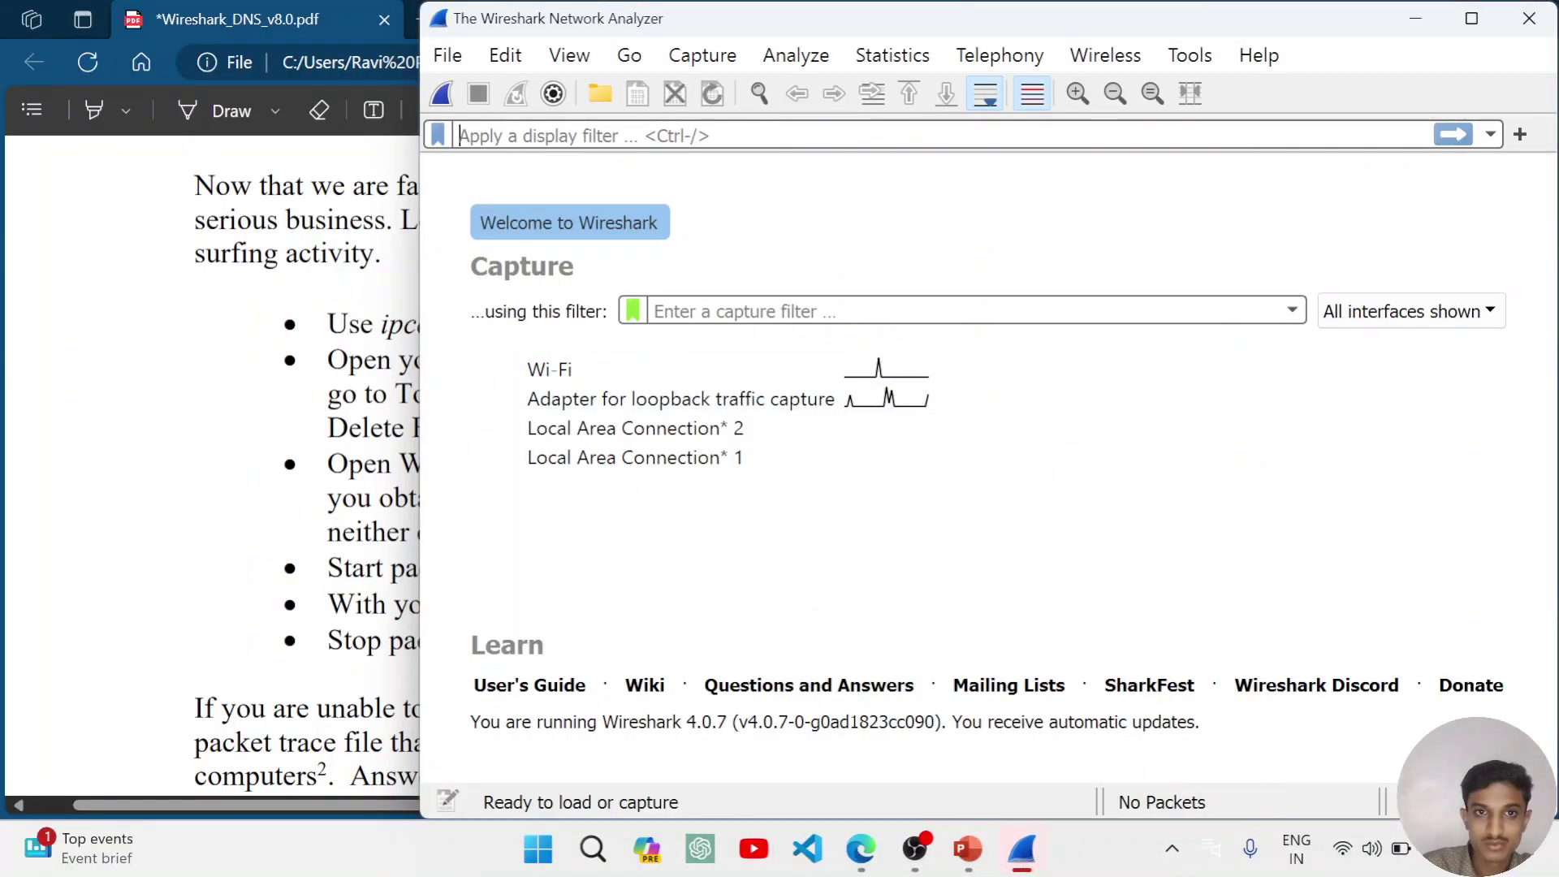
double_click(599, 376)
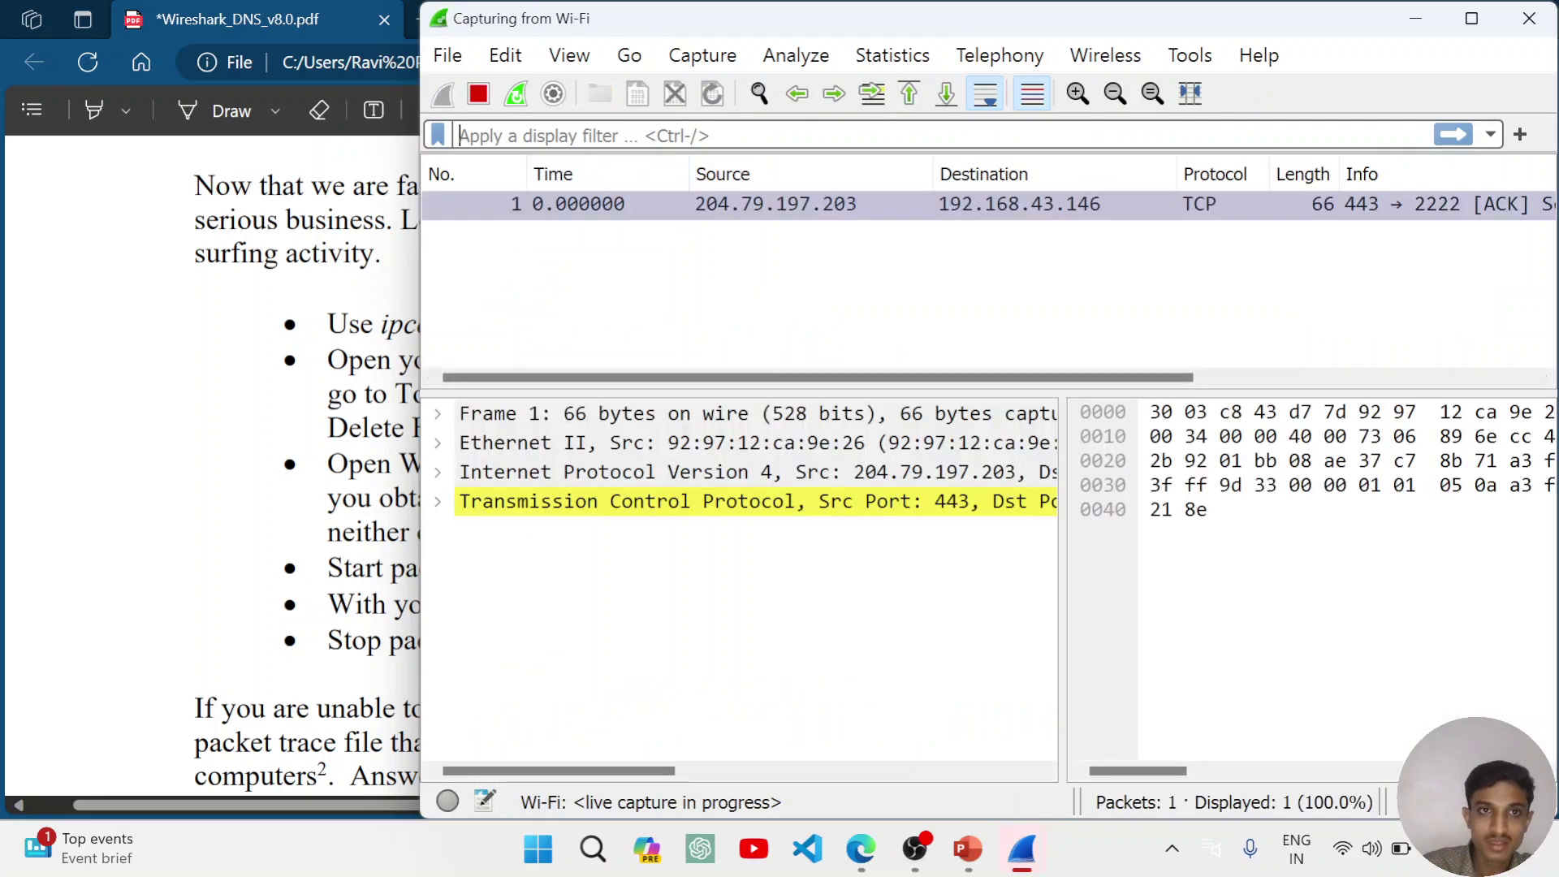
Step: Enter the display filter ip.addr == 192.168.43.146 using the copied IPv4 address
text(ip.add)
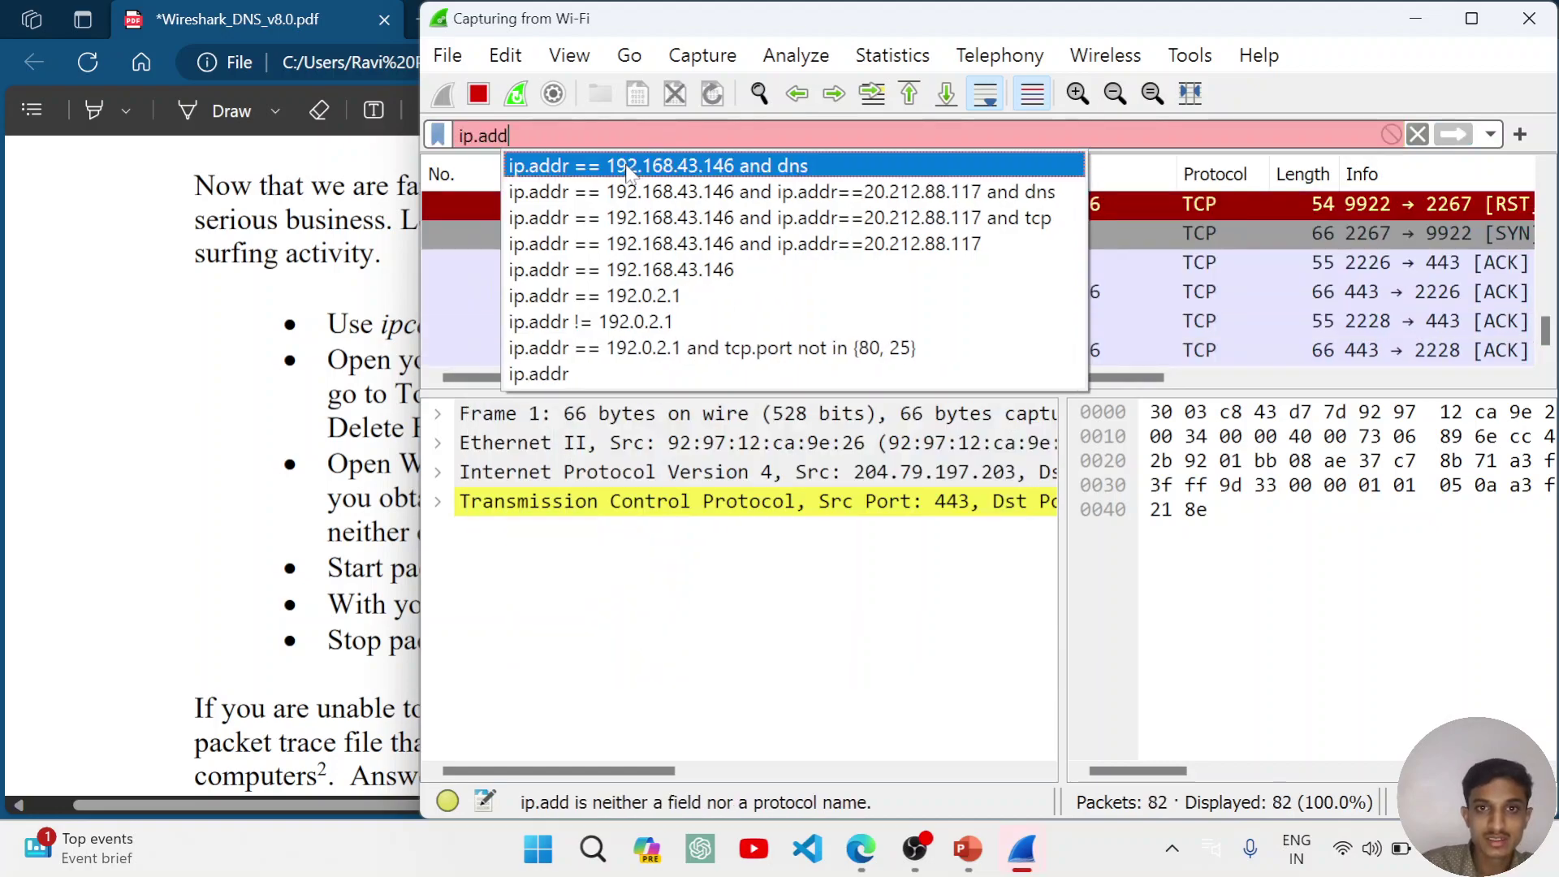
click(631, 168)
key(BackSpace)
key(BackSpace)
key(BackSpace)
key(BackSpace)
key(BackSpace)
key(BackSpace)
key(BackSpace)
key(BackSpace)
key(BackSpace)
key(BackSpace)
key(BackSpace)
key(BackSpace)
key(BackSpace)
key(BackSpace)
key(BackSpace)
key(BackSpace)
key(BackSpace)
key(BackSpace)
key(BackSpace)
key(BackSpace)
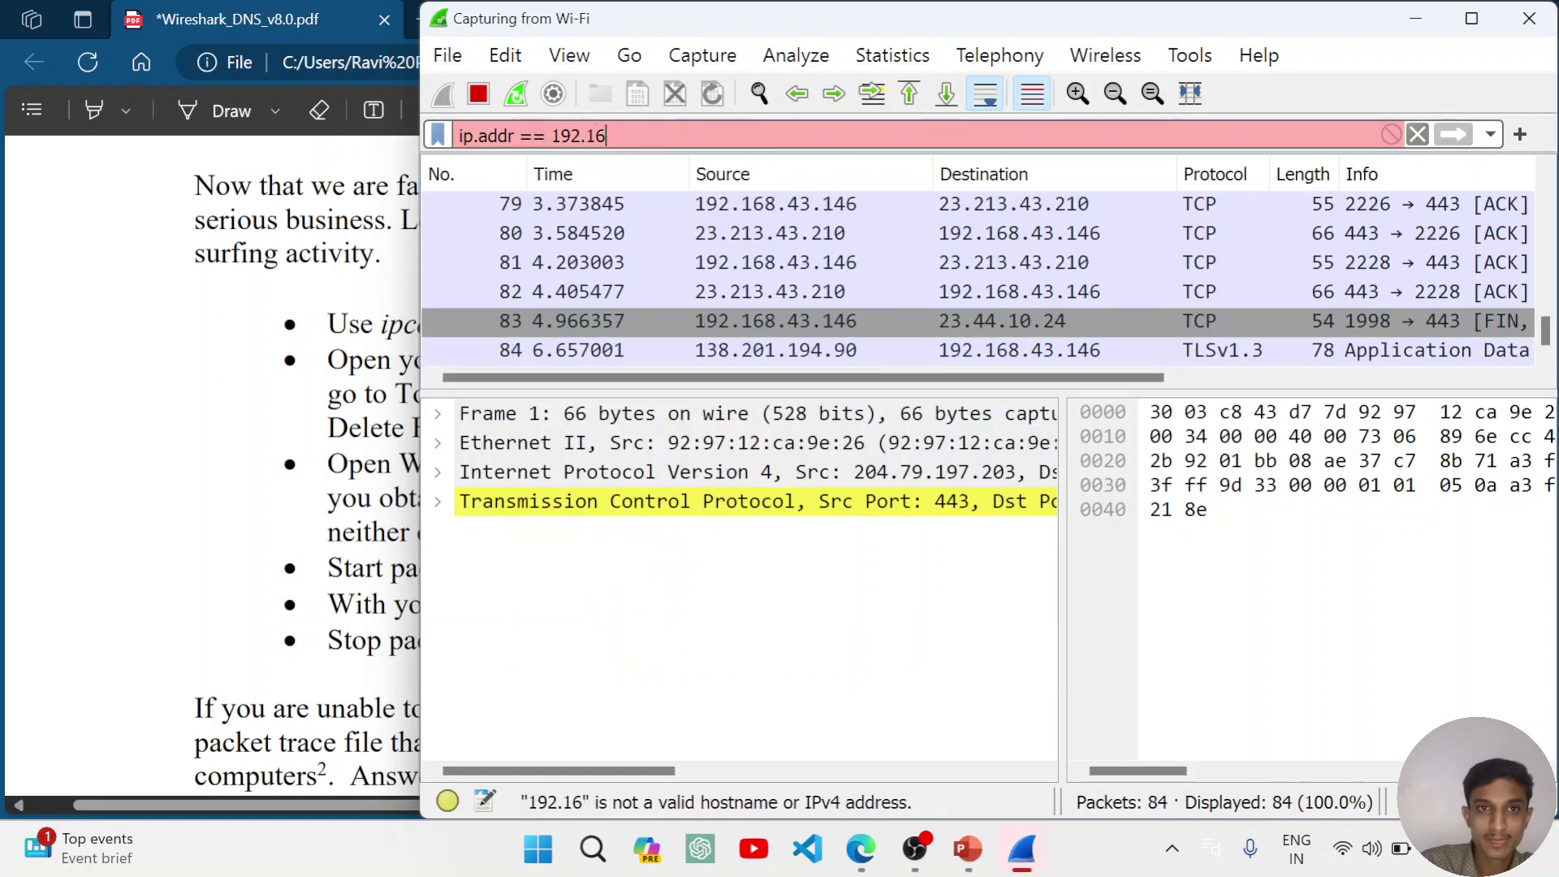
key(ctrl+v)
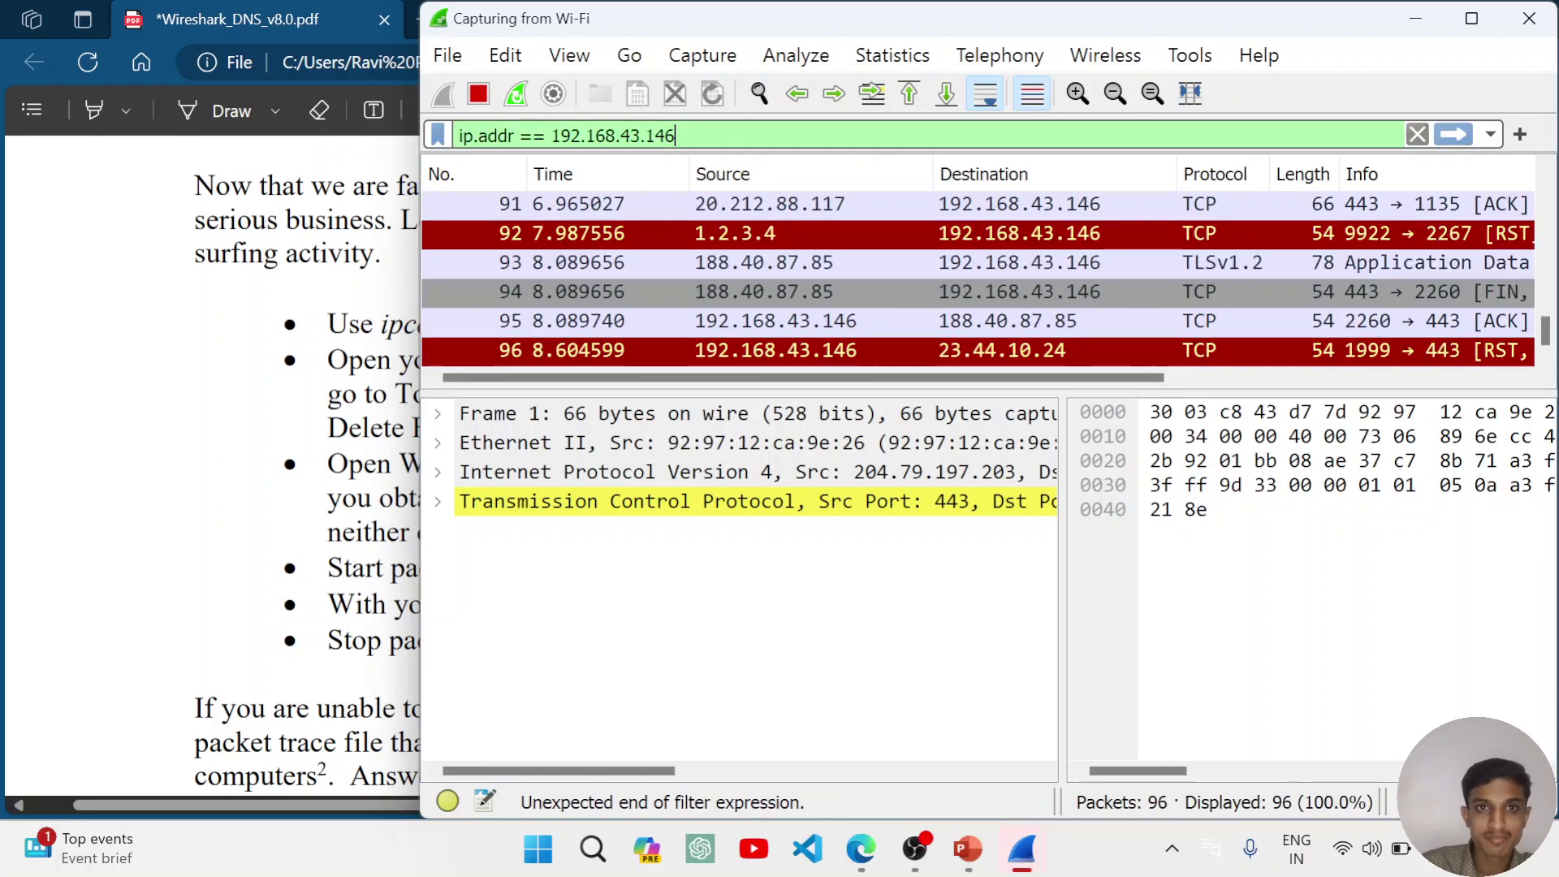
scroll(978, 278, up, 2)
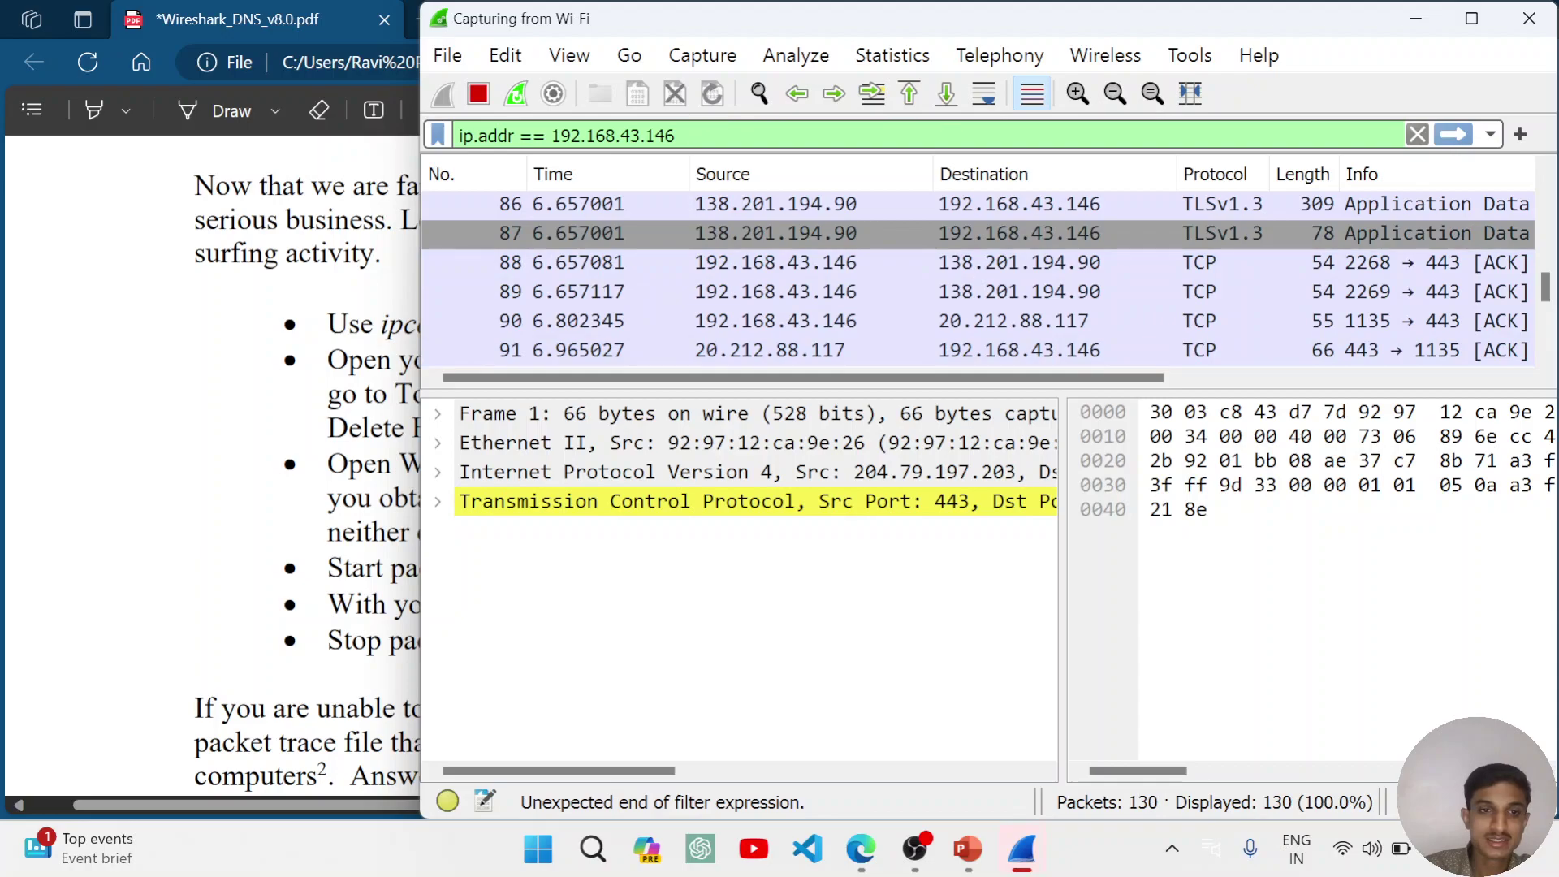
Step: Check the lab instructions, then stop the Wireshark capture and start a new one without saving the captured packets
key(alt+Tab)
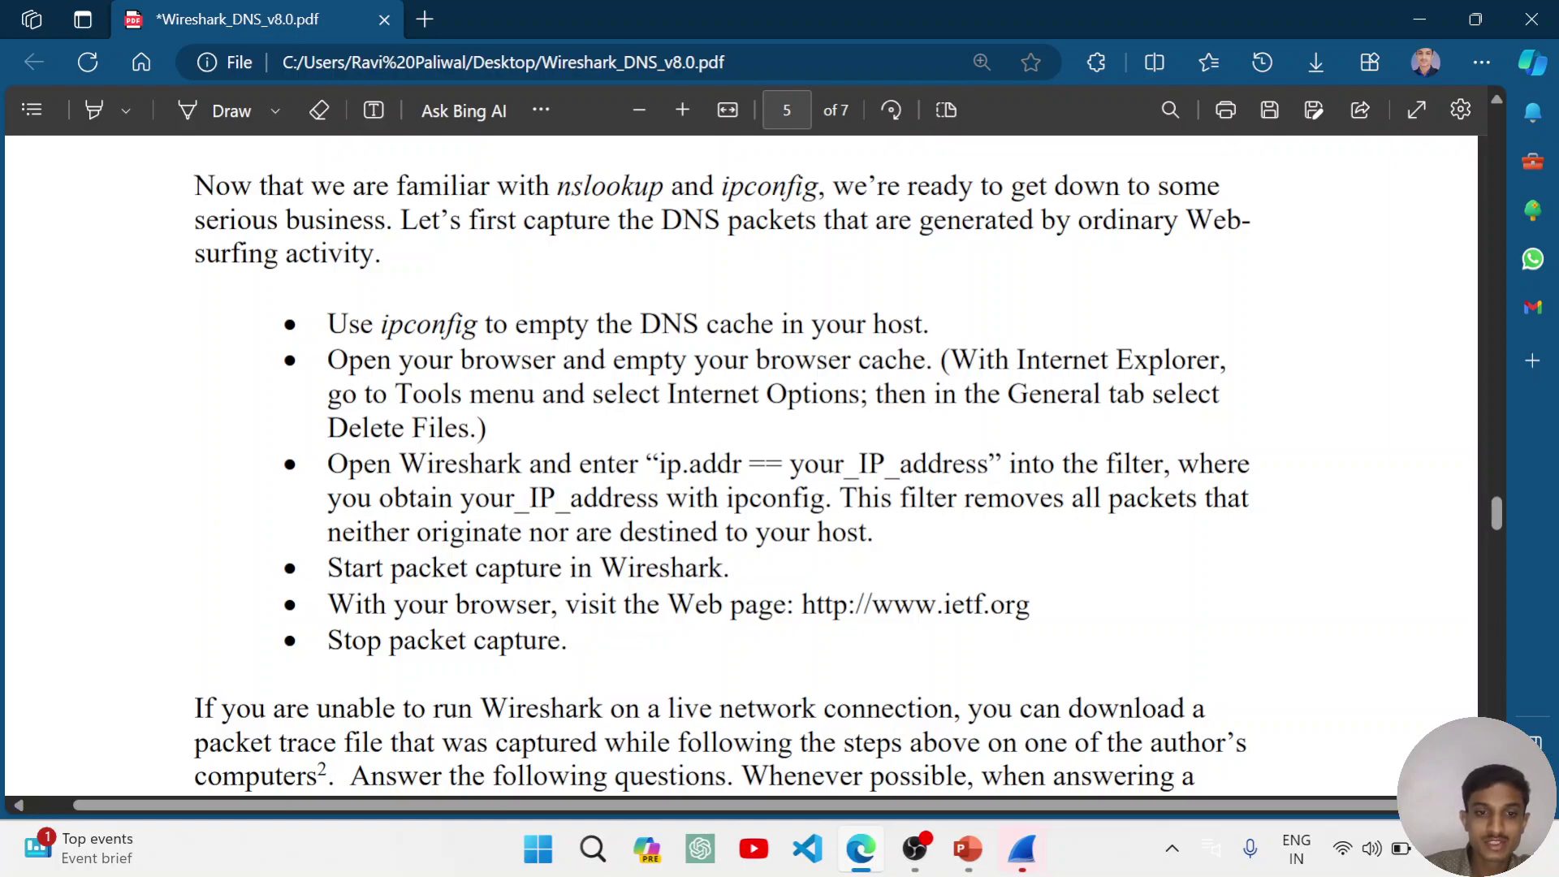
click(1023, 845)
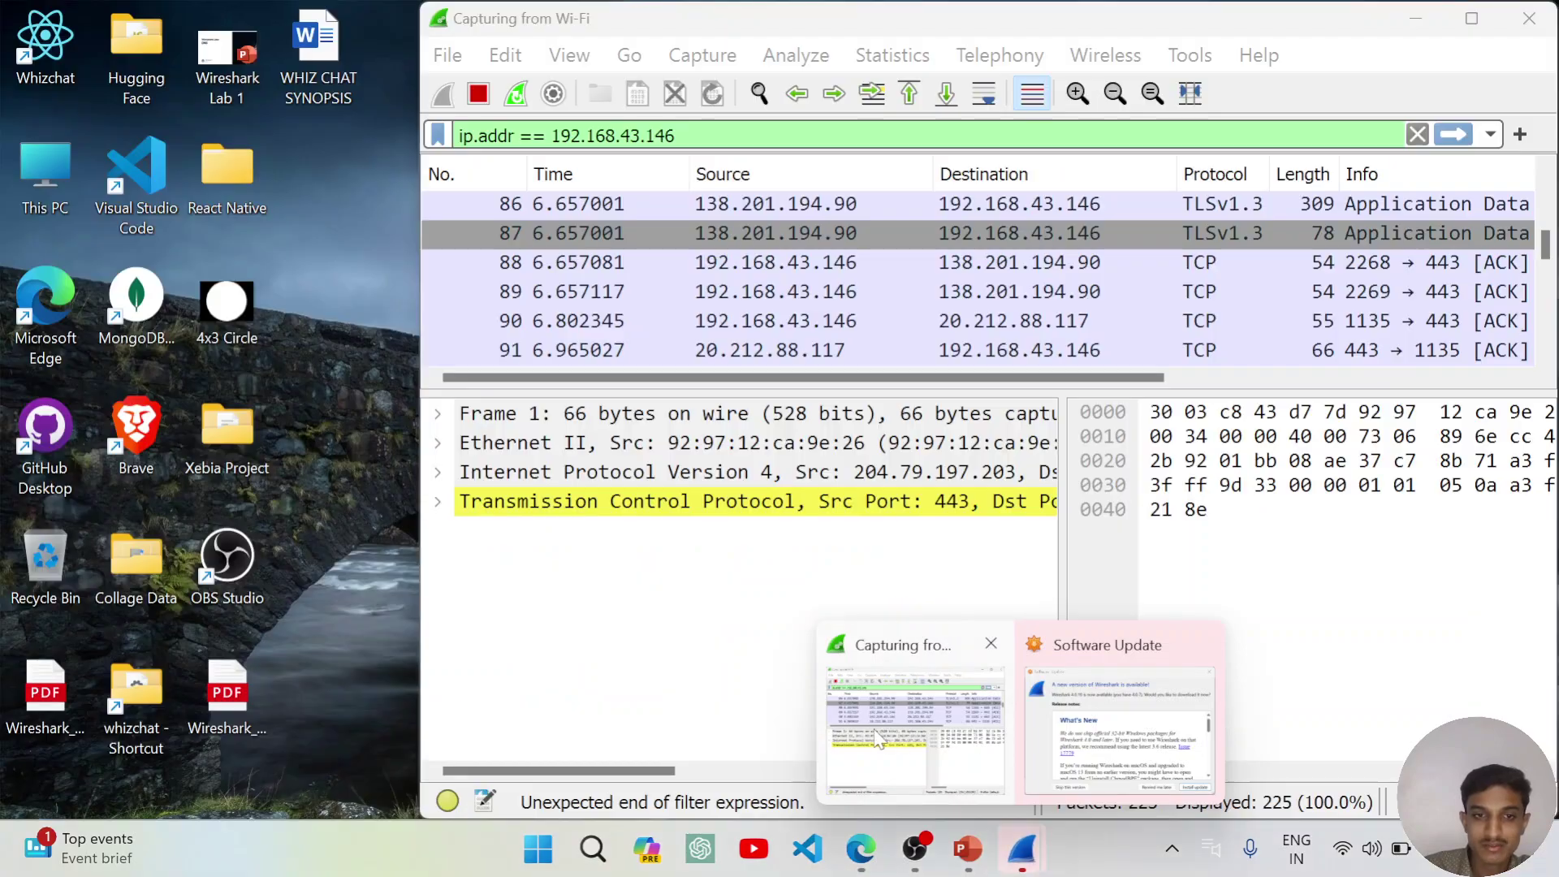
click(955, 638)
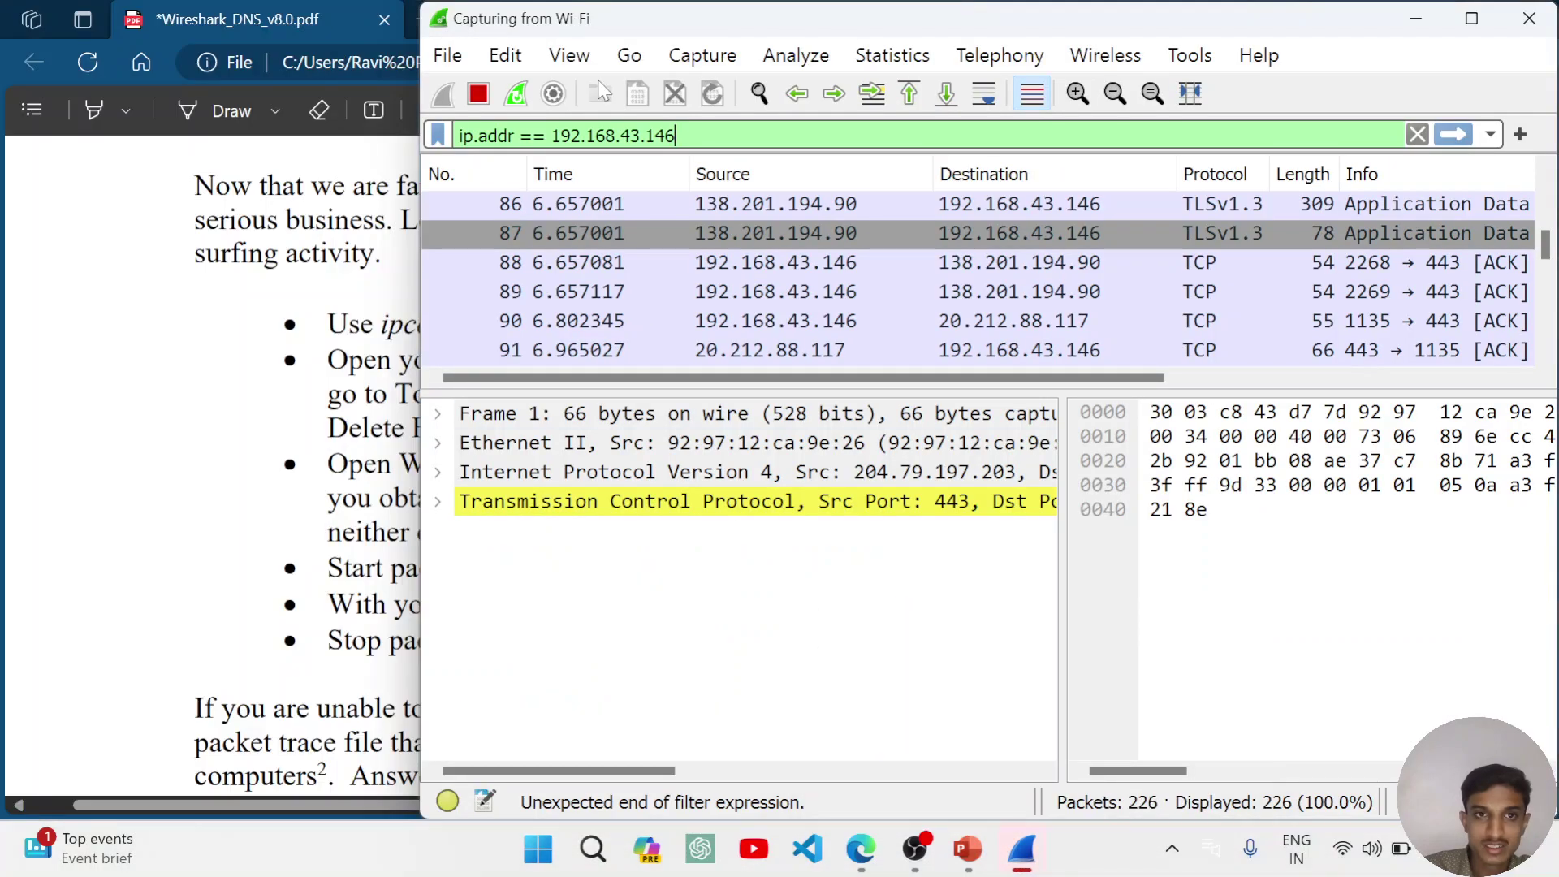
click(480, 95)
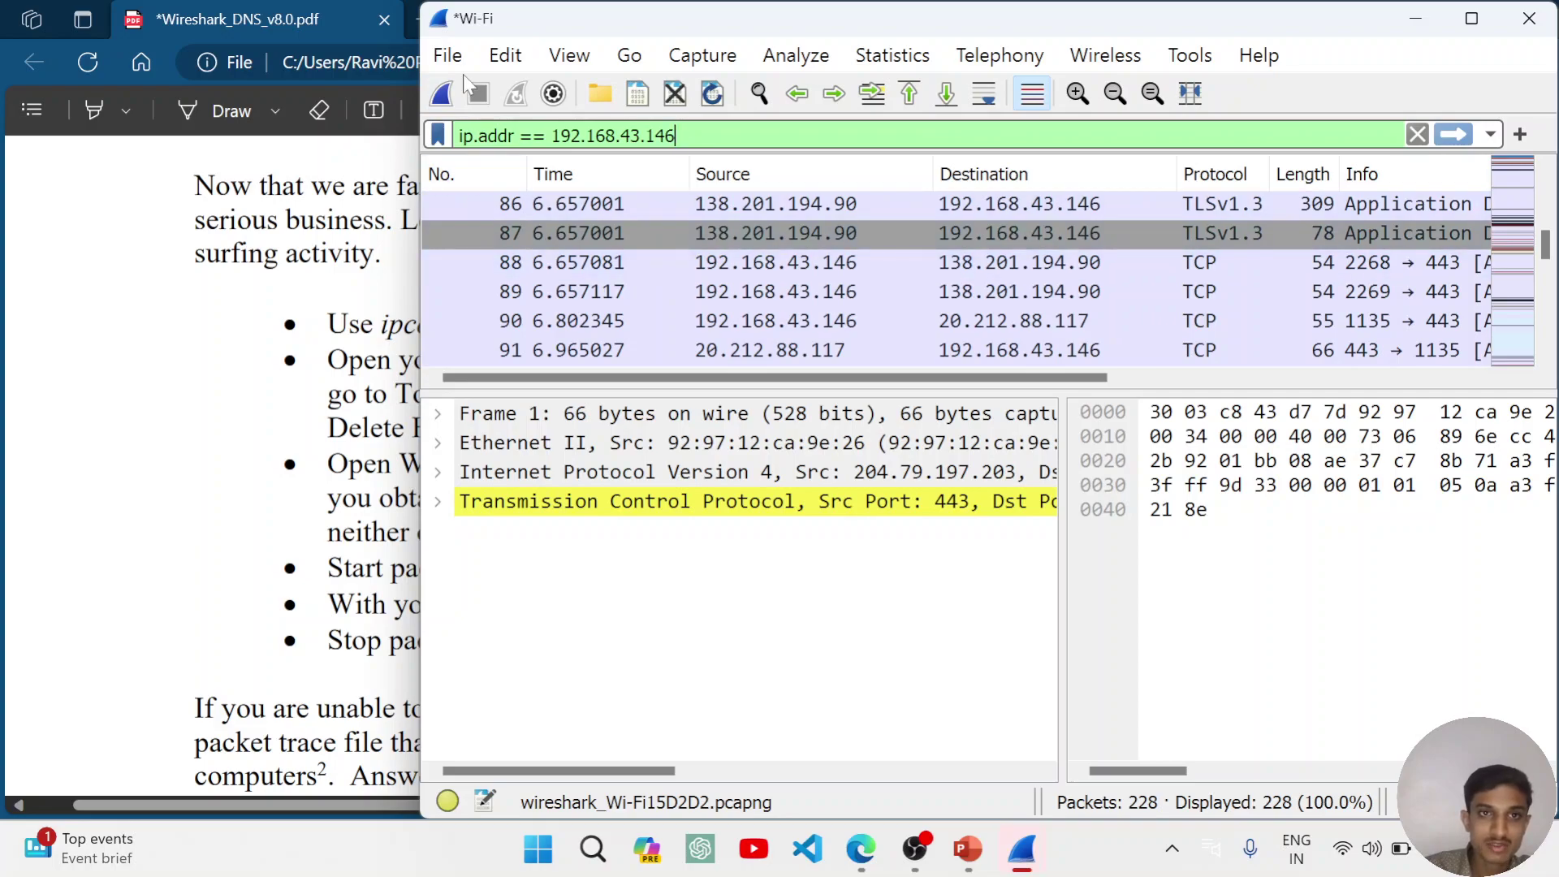
click(443, 97)
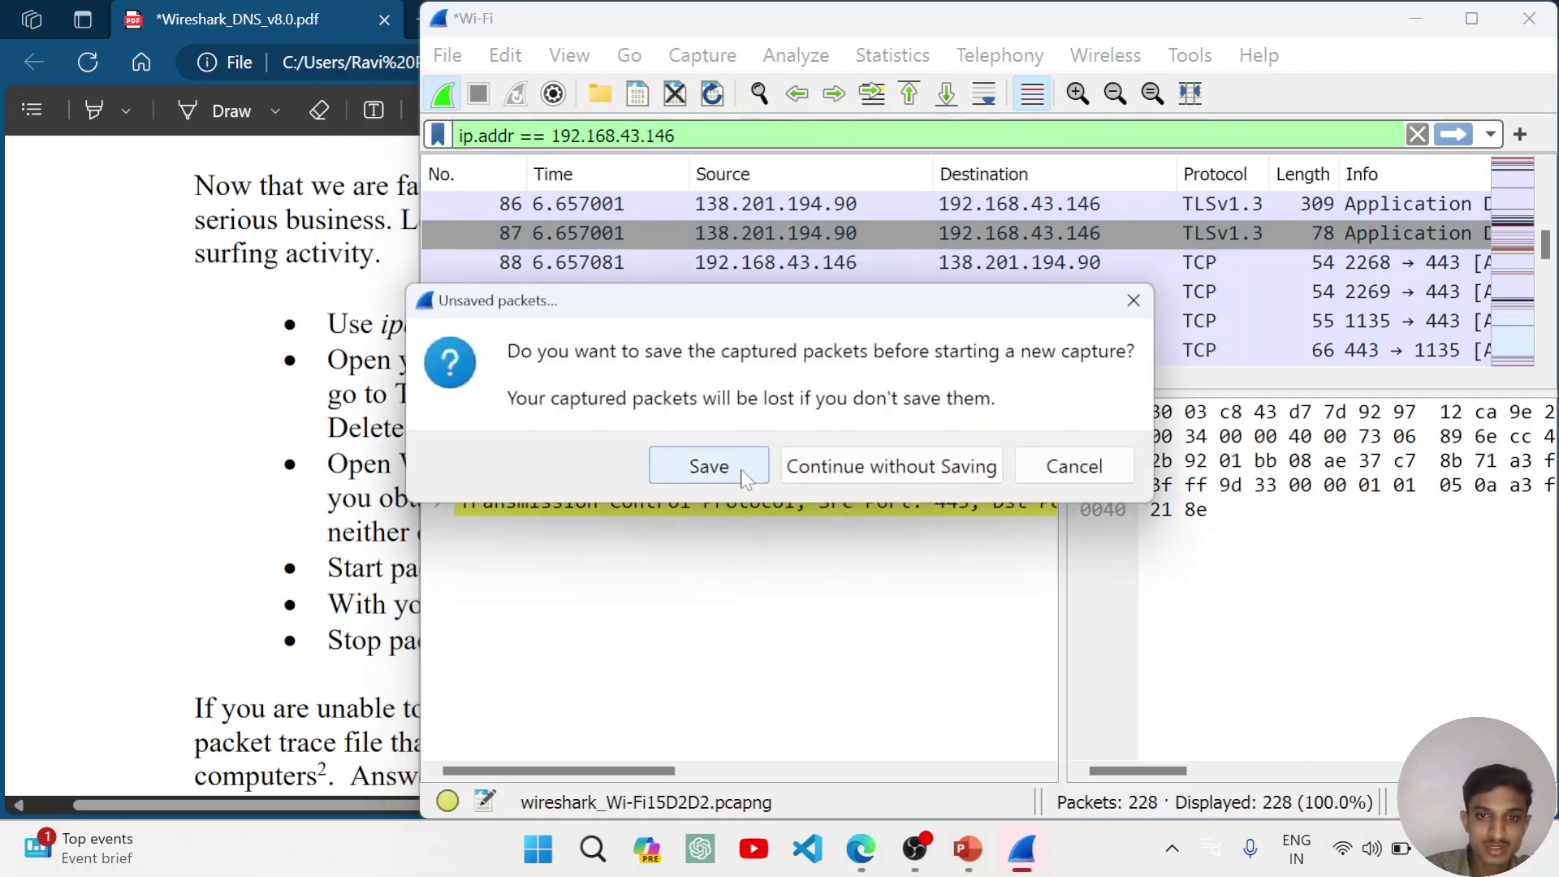
click(820, 479)
key(alt+Tab)
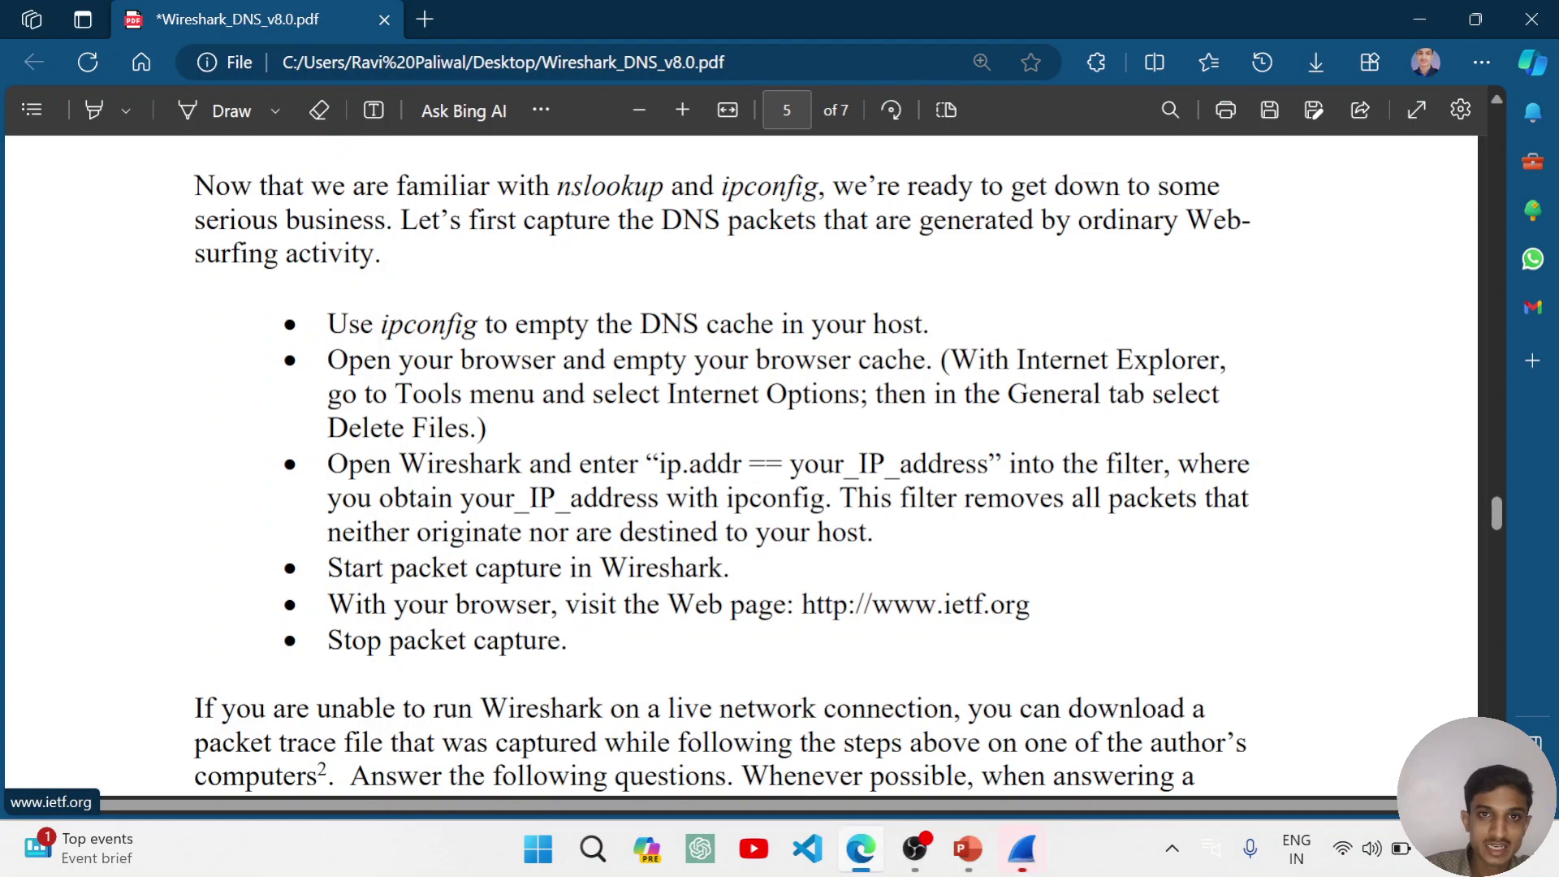
scroll(893, 604, down, 1)
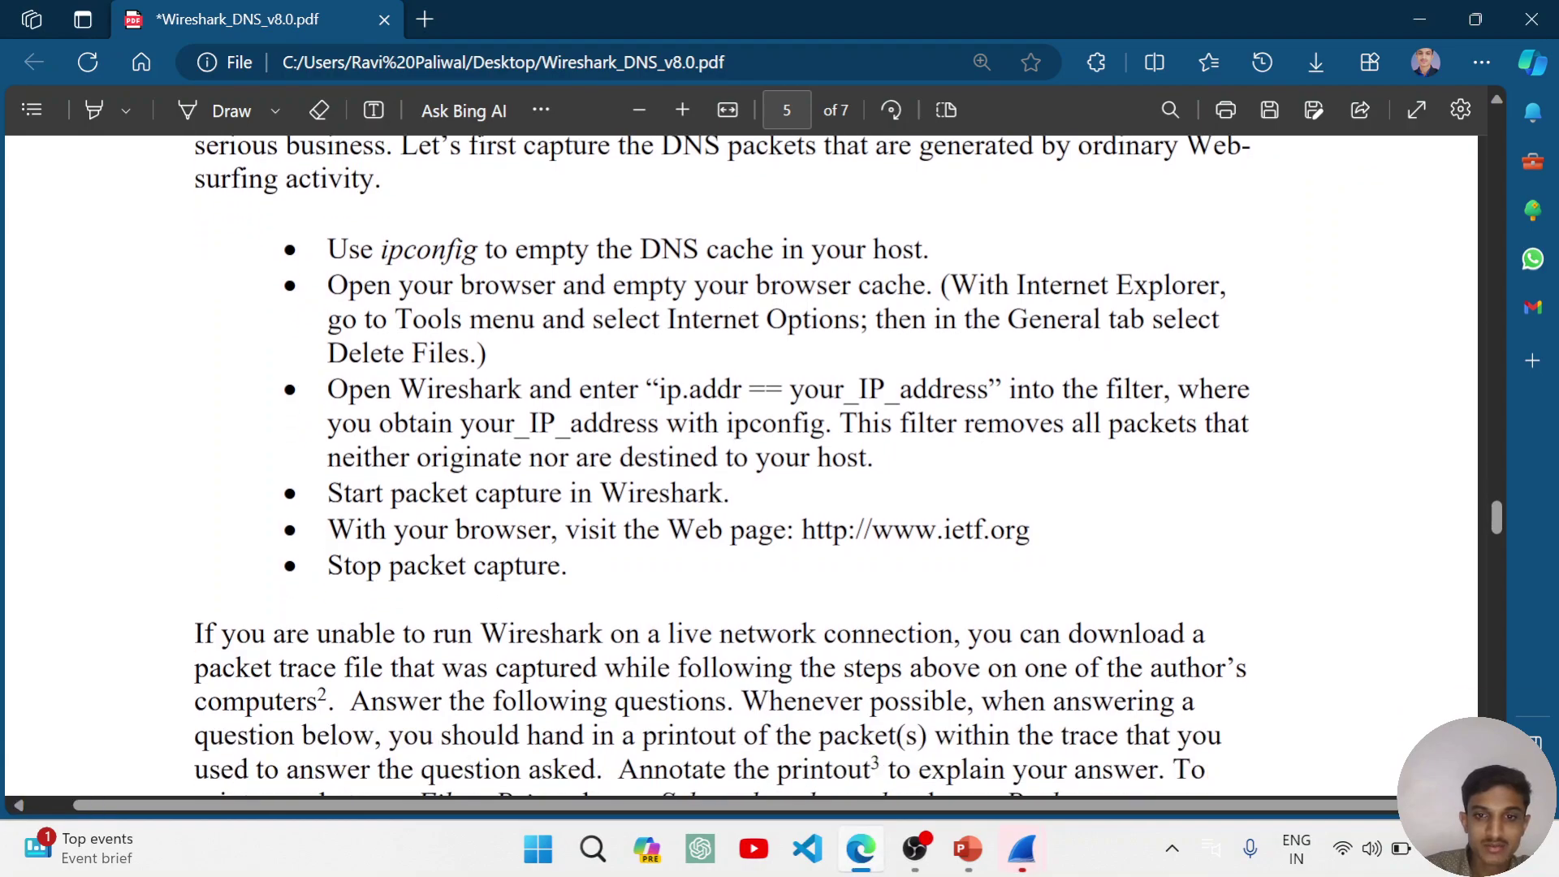
click(806, 538)
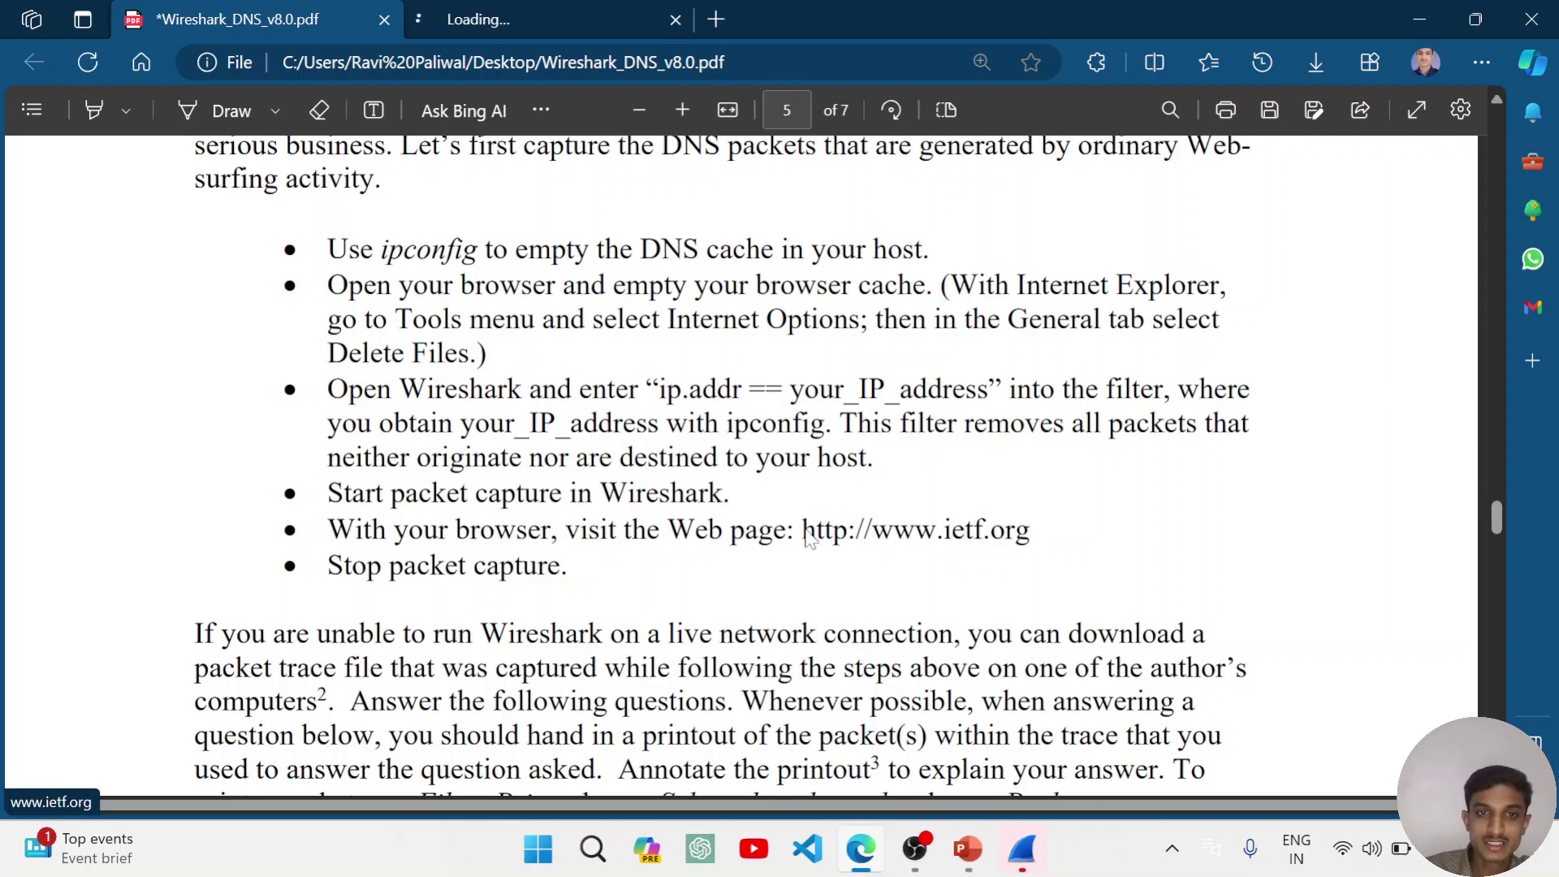
Step: Dismiss Wireshark's Software Update window and bring up the running Wi-Fi capture
mouse_move(1032, 867)
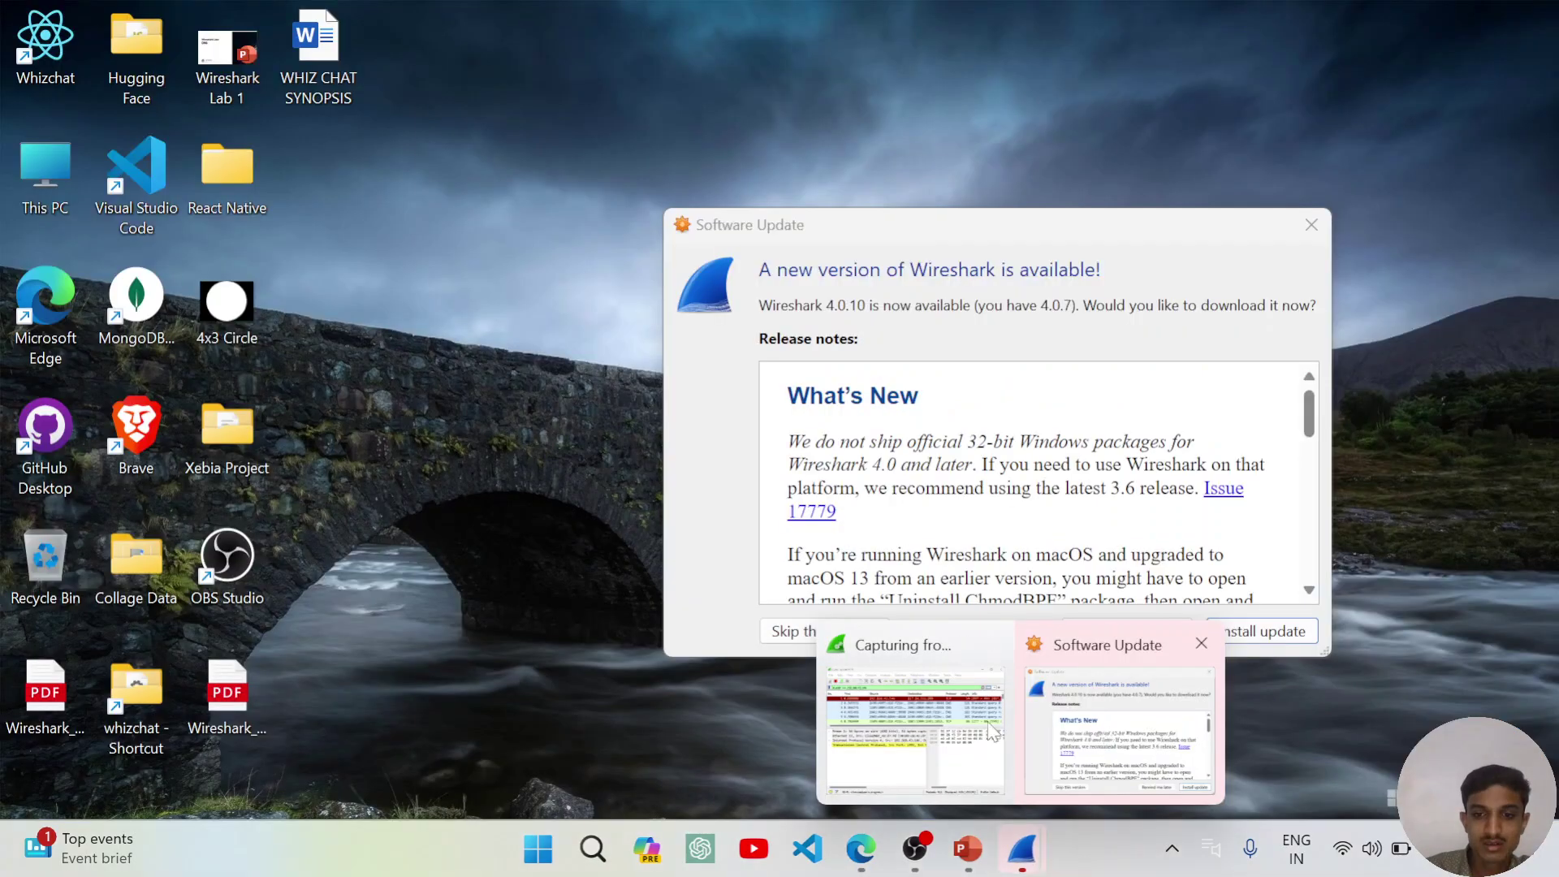
mouse_move(973, 731)
click(1203, 644)
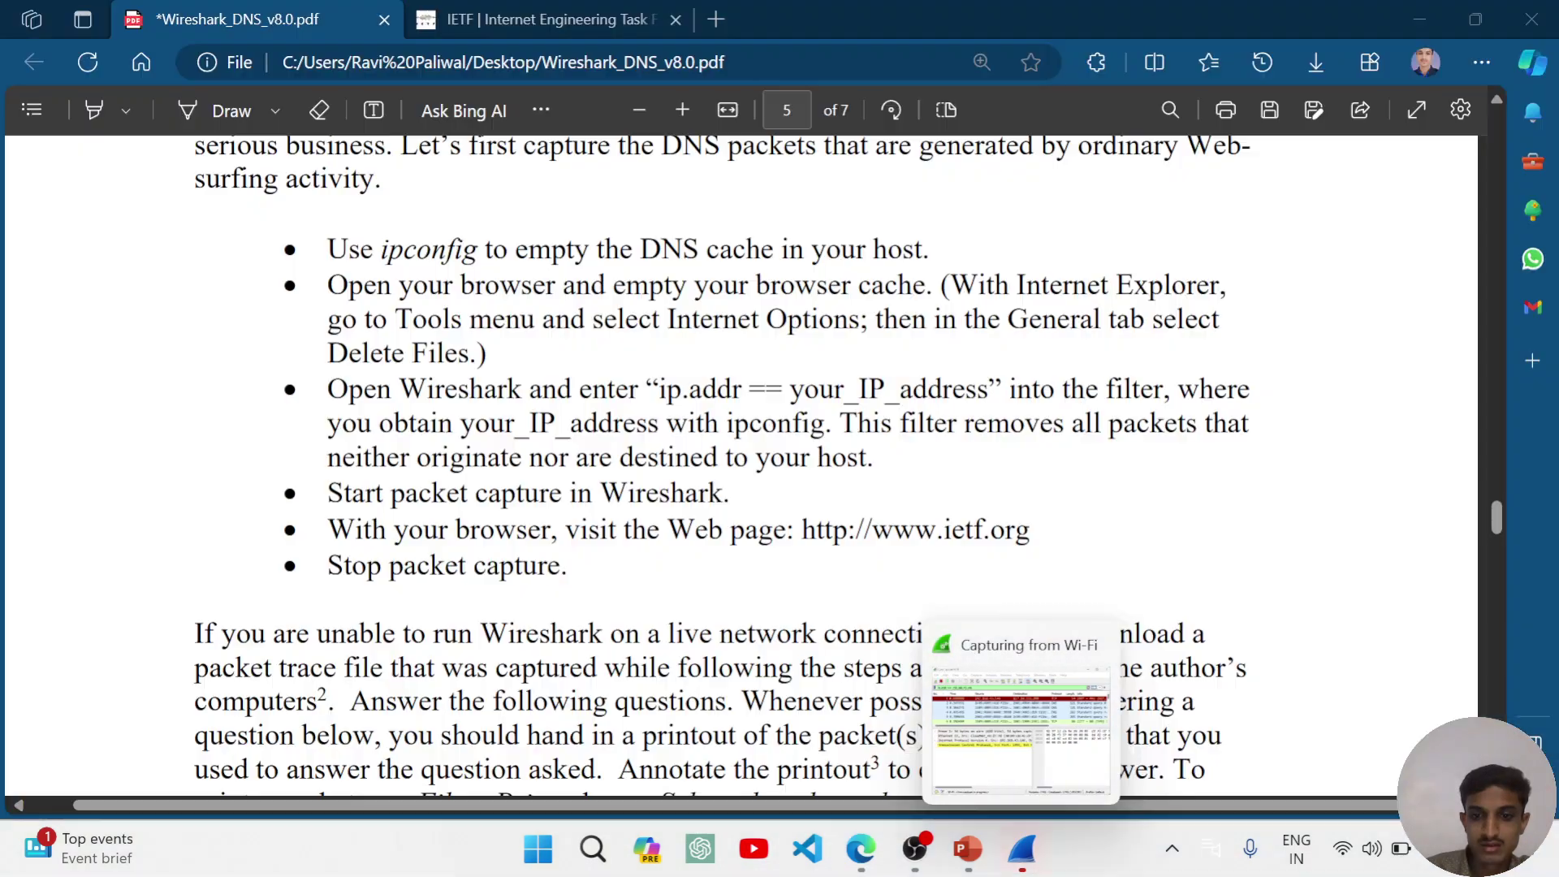
click(1067, 718)
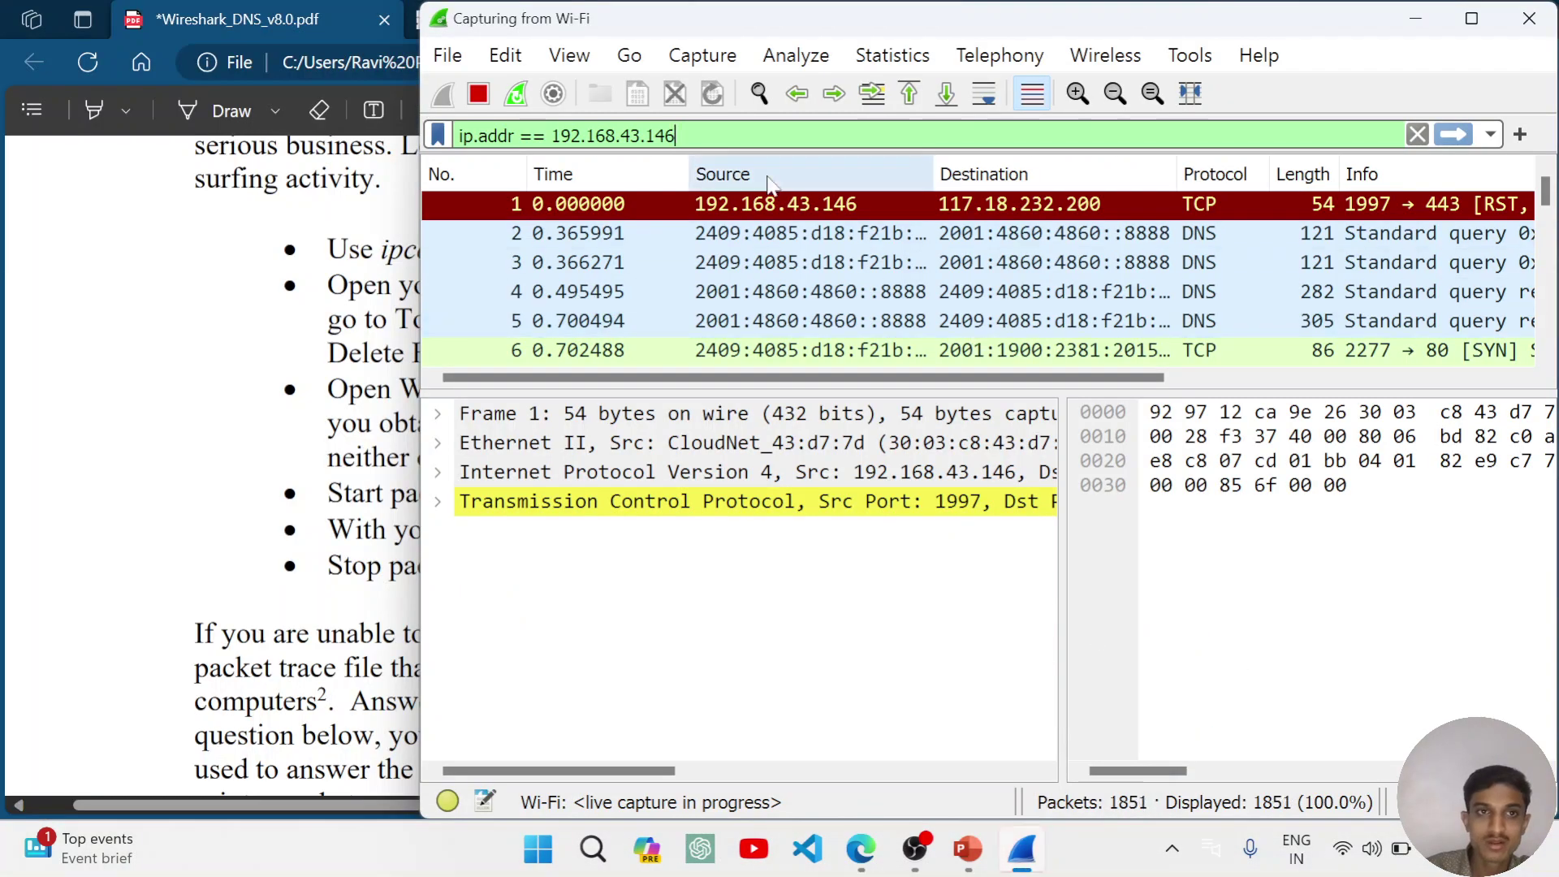
Step: Check the IETF page in the browser, then return to Wireshark and stop the Wi-Fi capture
key(alt+Tab)
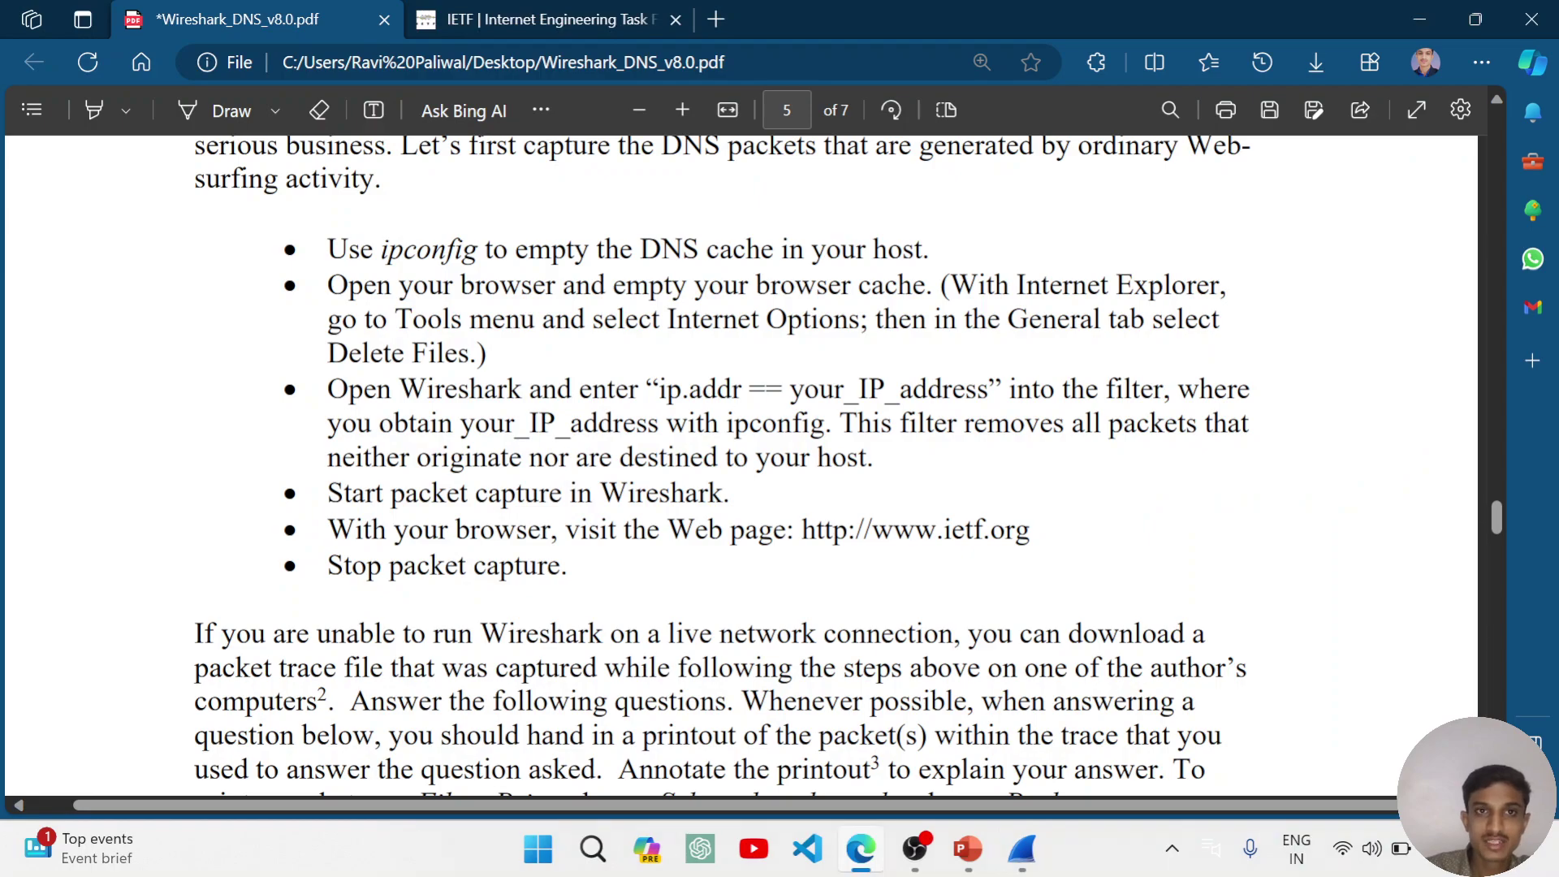
click(549, 12)
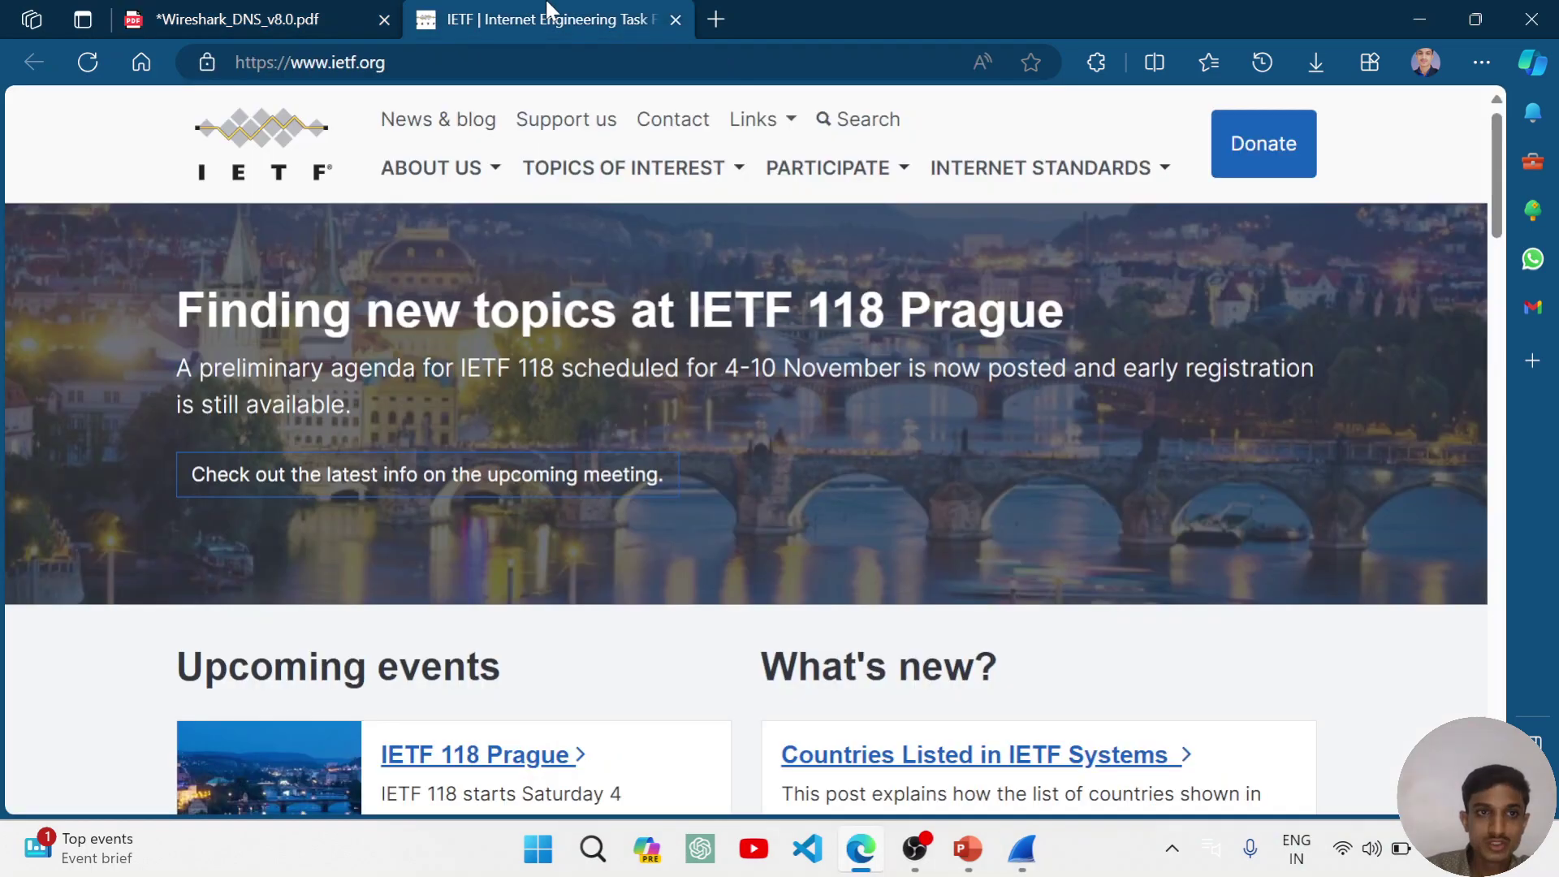
click(1022, 869)
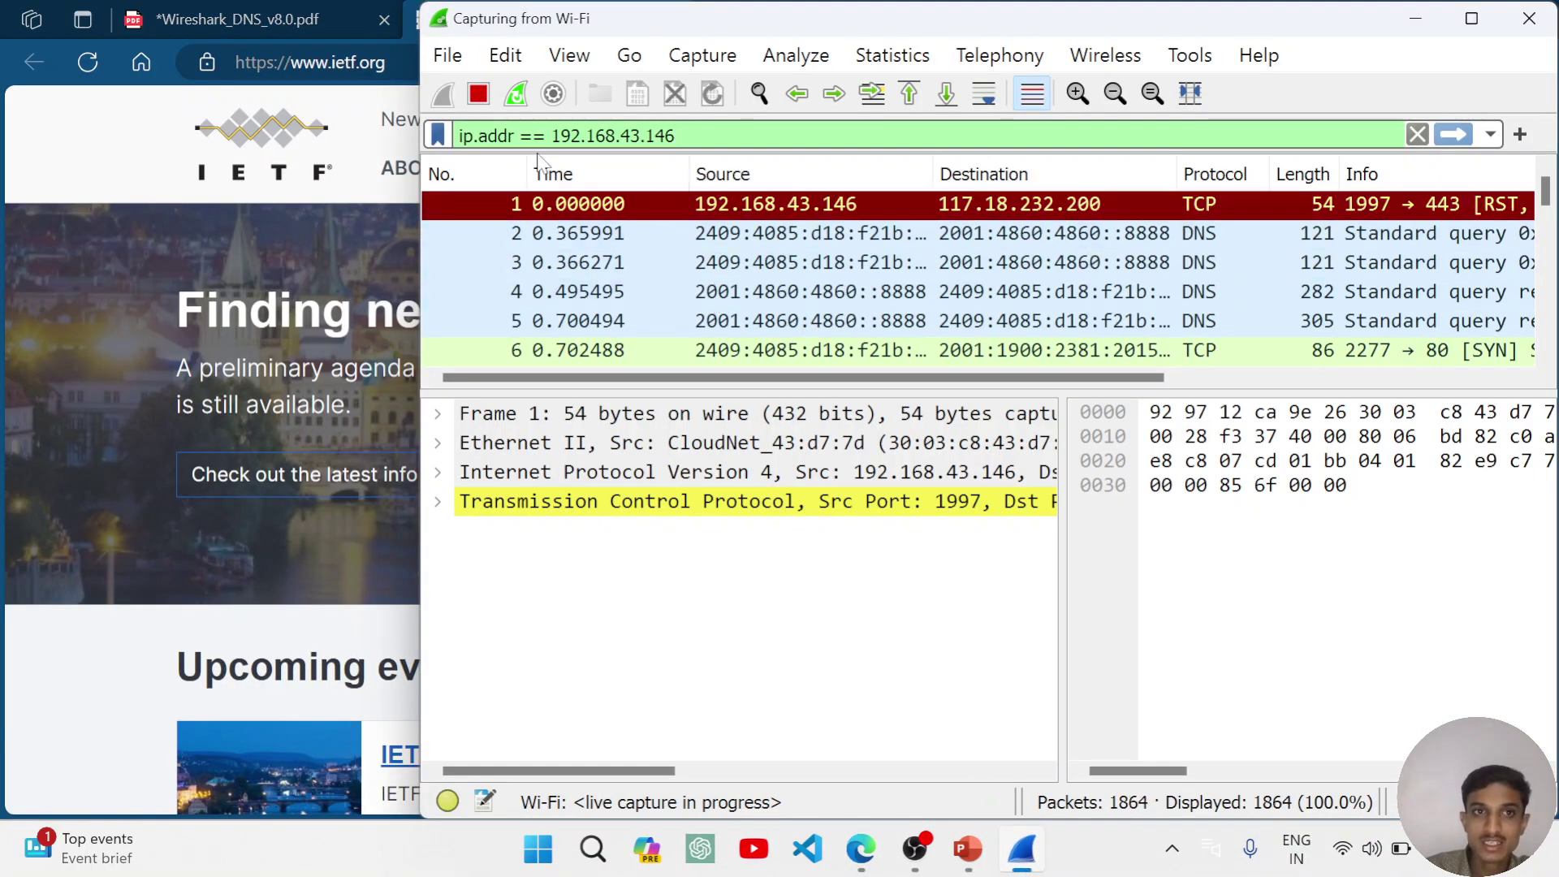
click(478, 96)
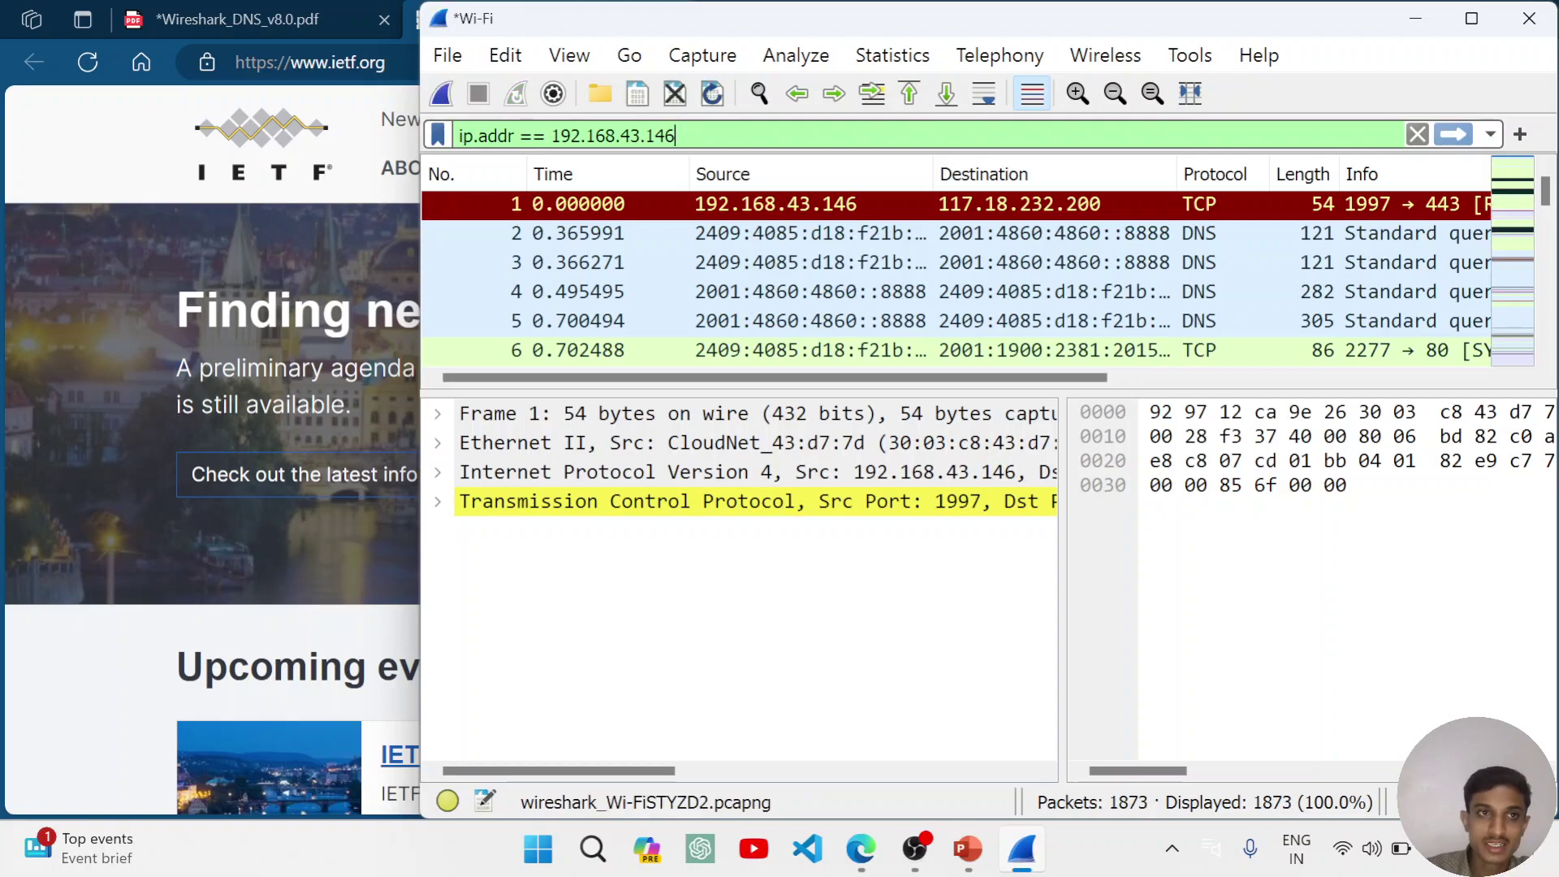
Step: Read the DNS questions from number 4 onward in the lab PDF
click(231, 7)
scroll(722, 450, down, 3)
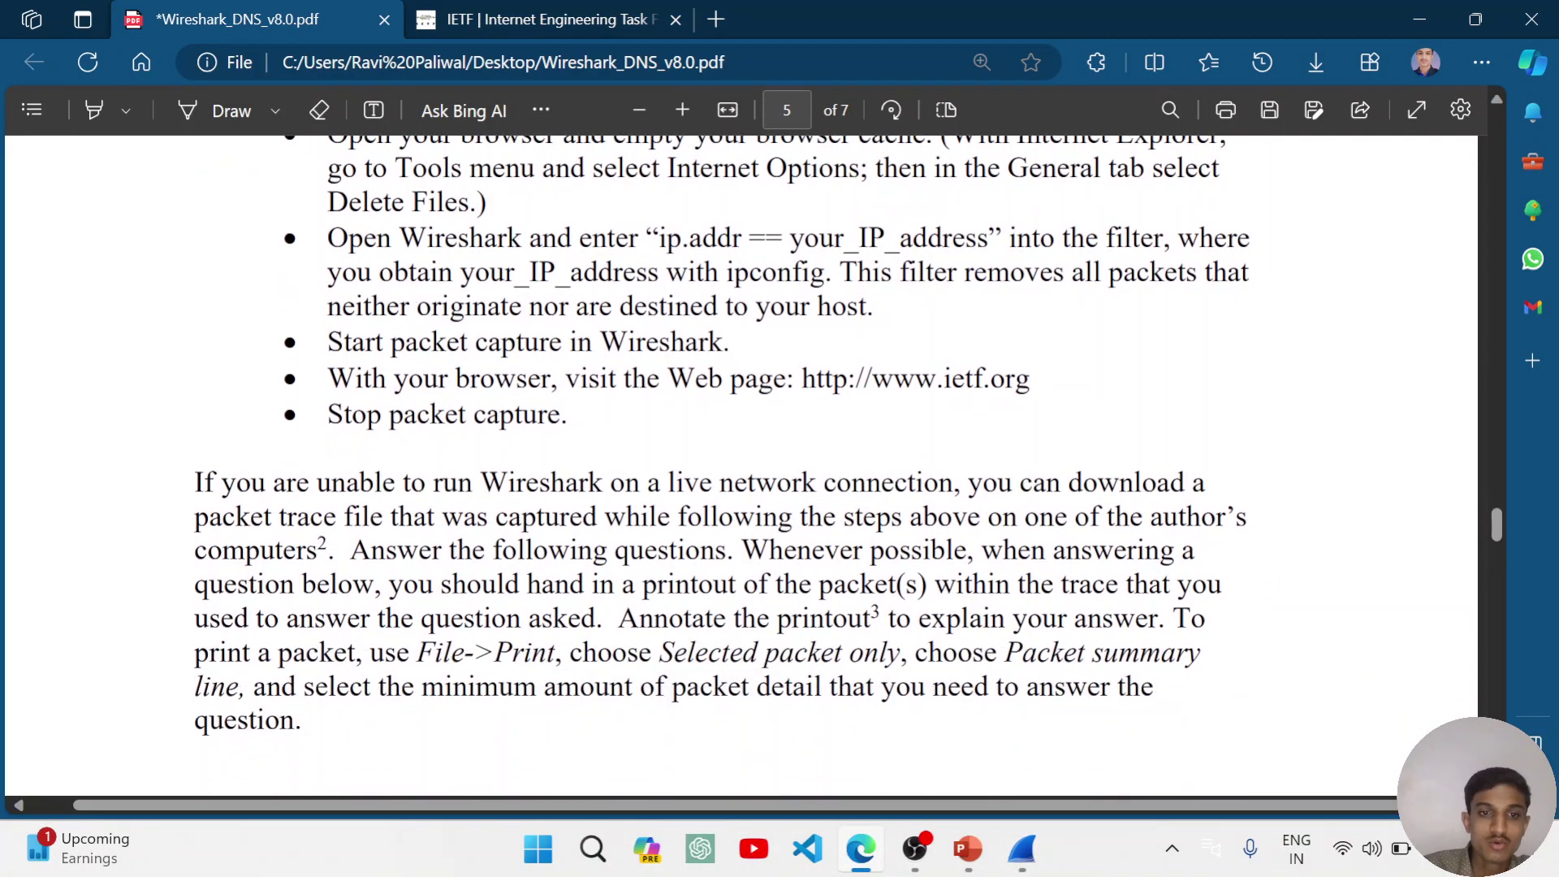
scroll(721, 449, down, 3)
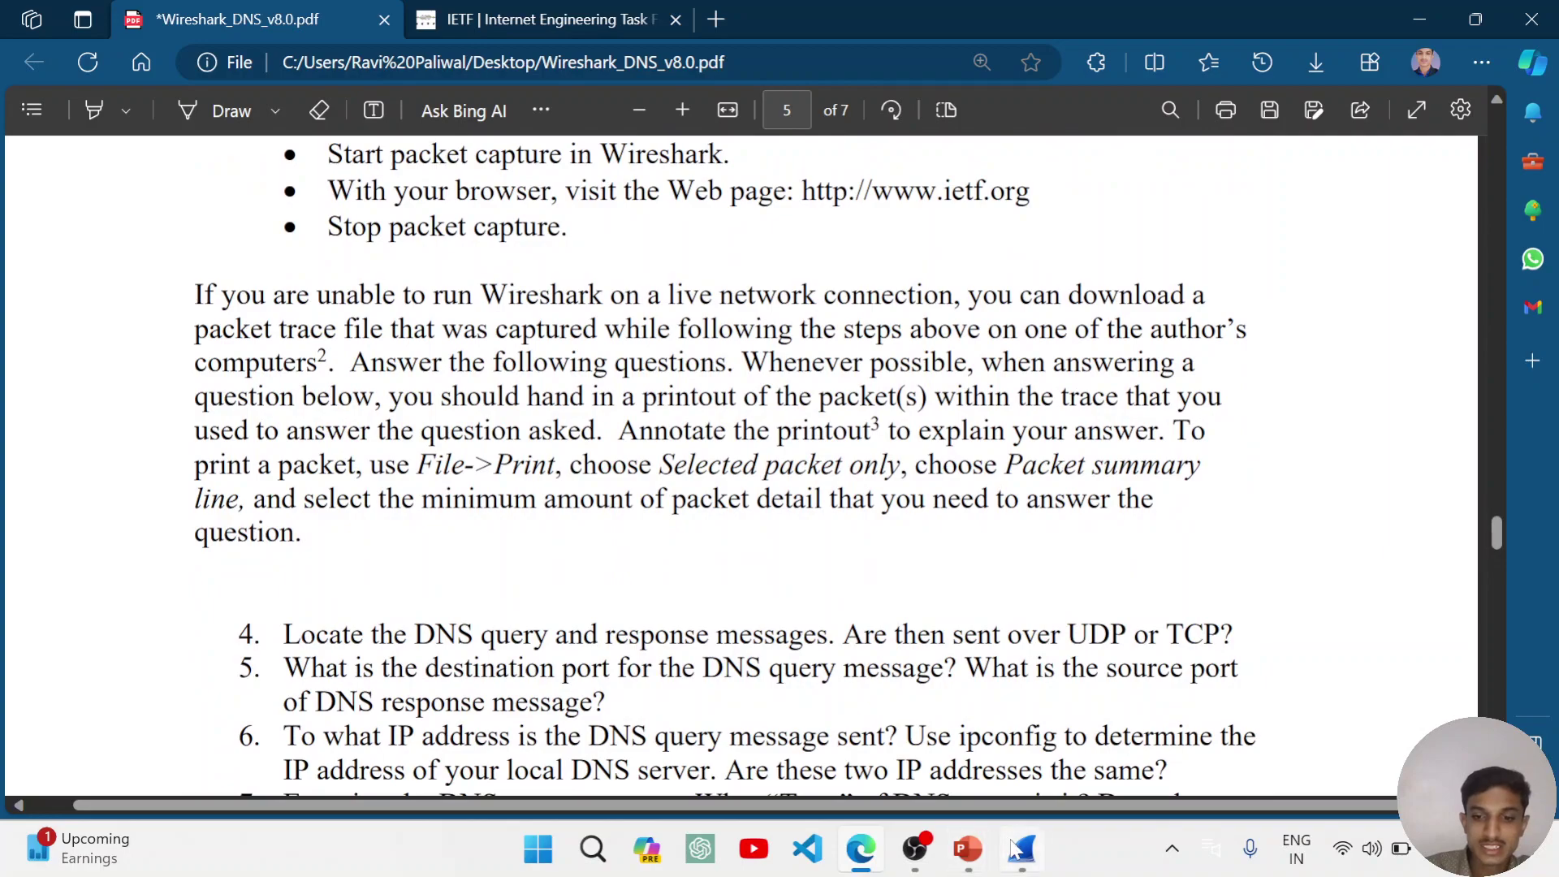
Step: Return to Wireshark, maximize its window and look through the captured packet list
click(1015, 849)
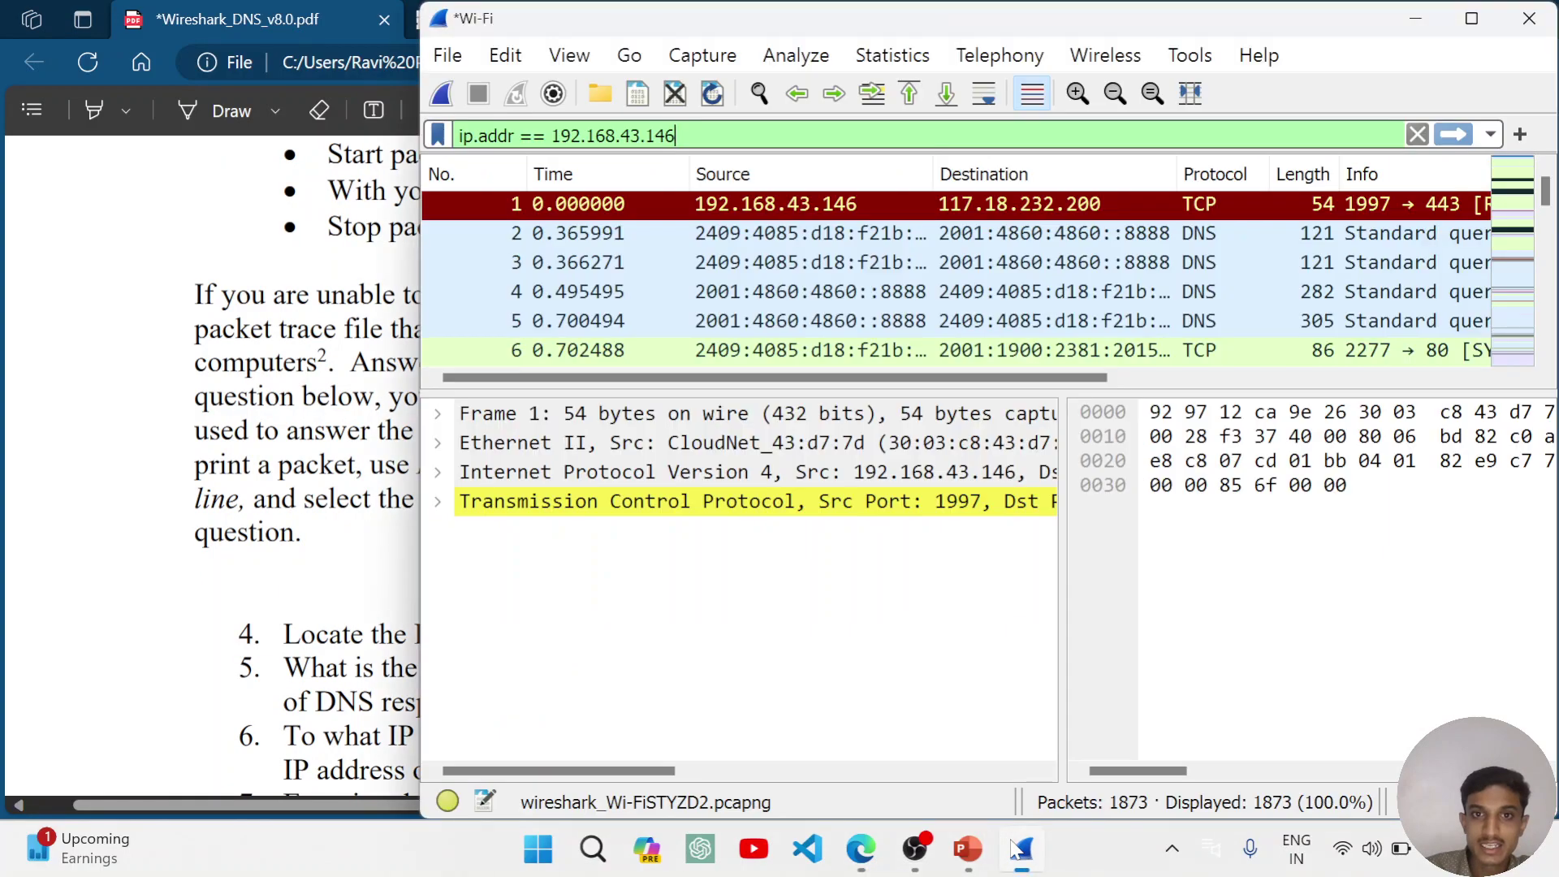
click(1473, 18)
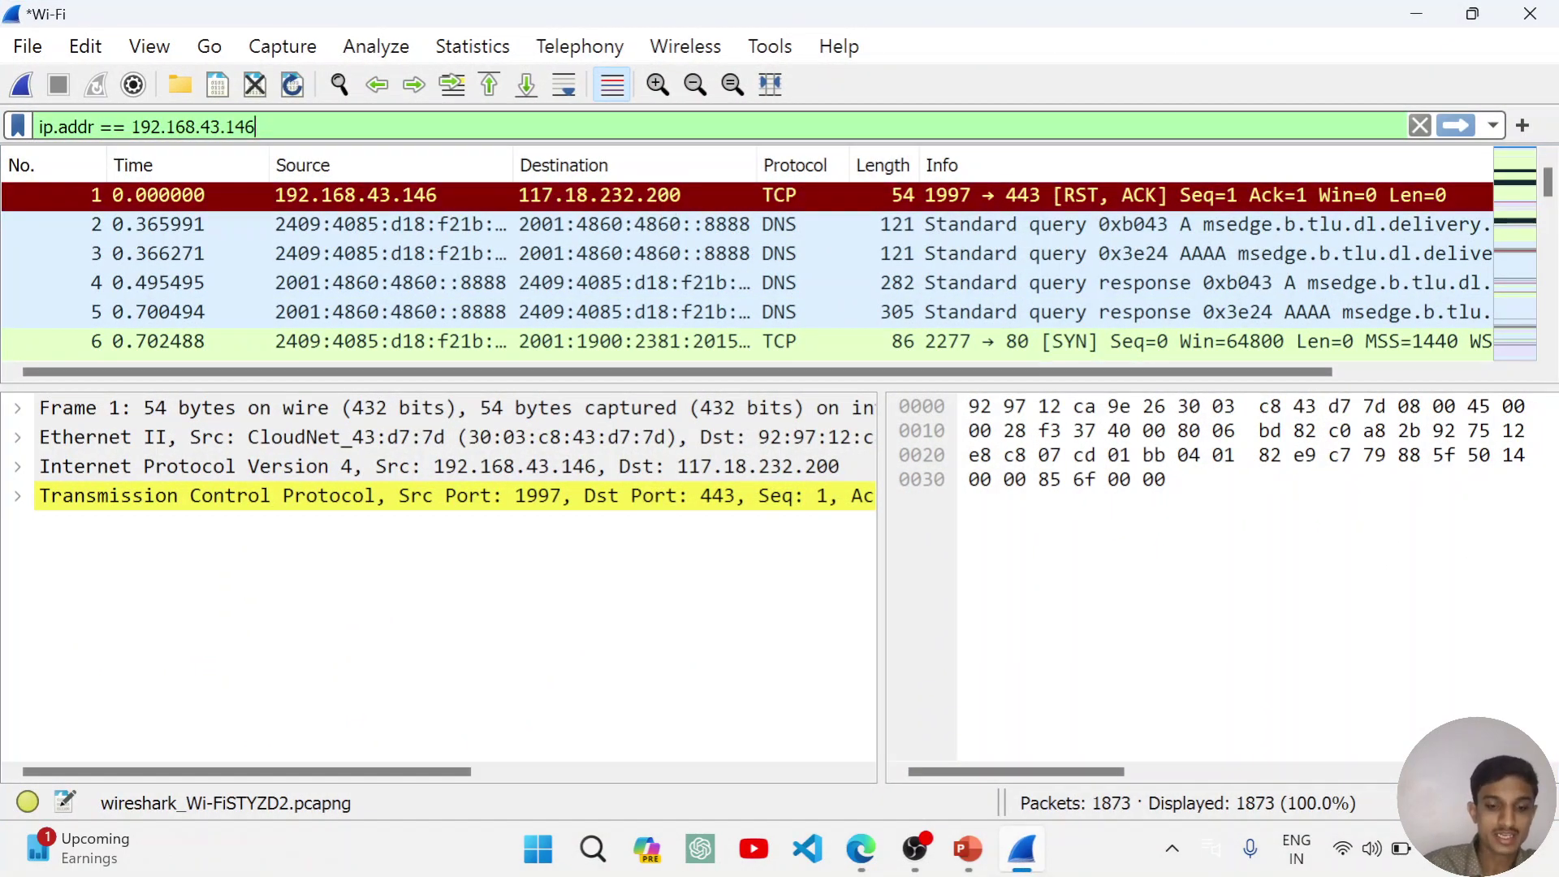
scroll(602, 272, down, 2)
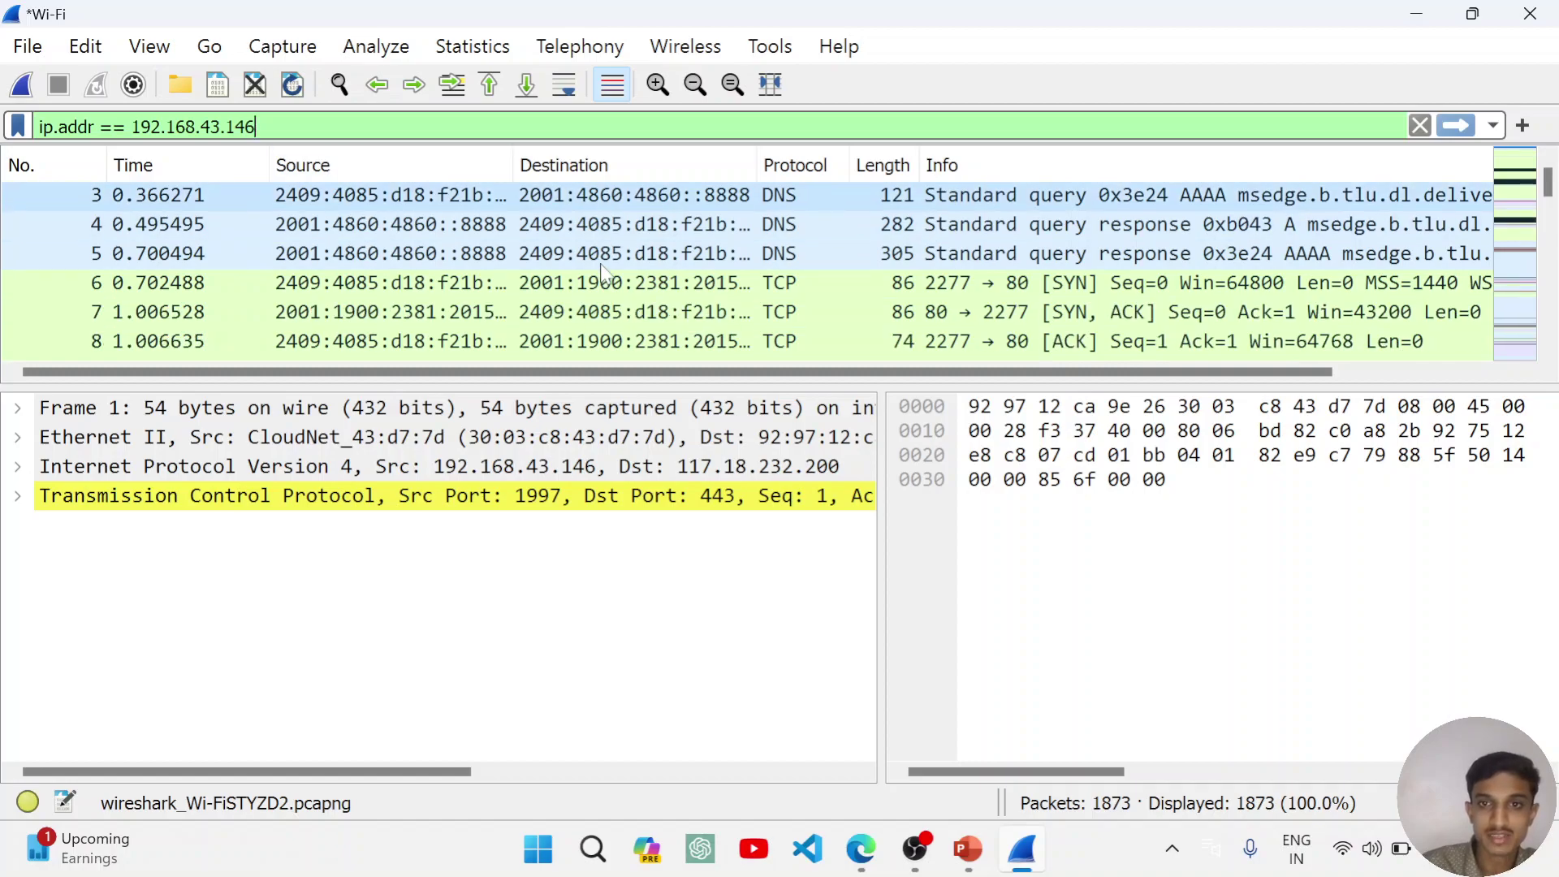
scroll(602, 272, down, 16)
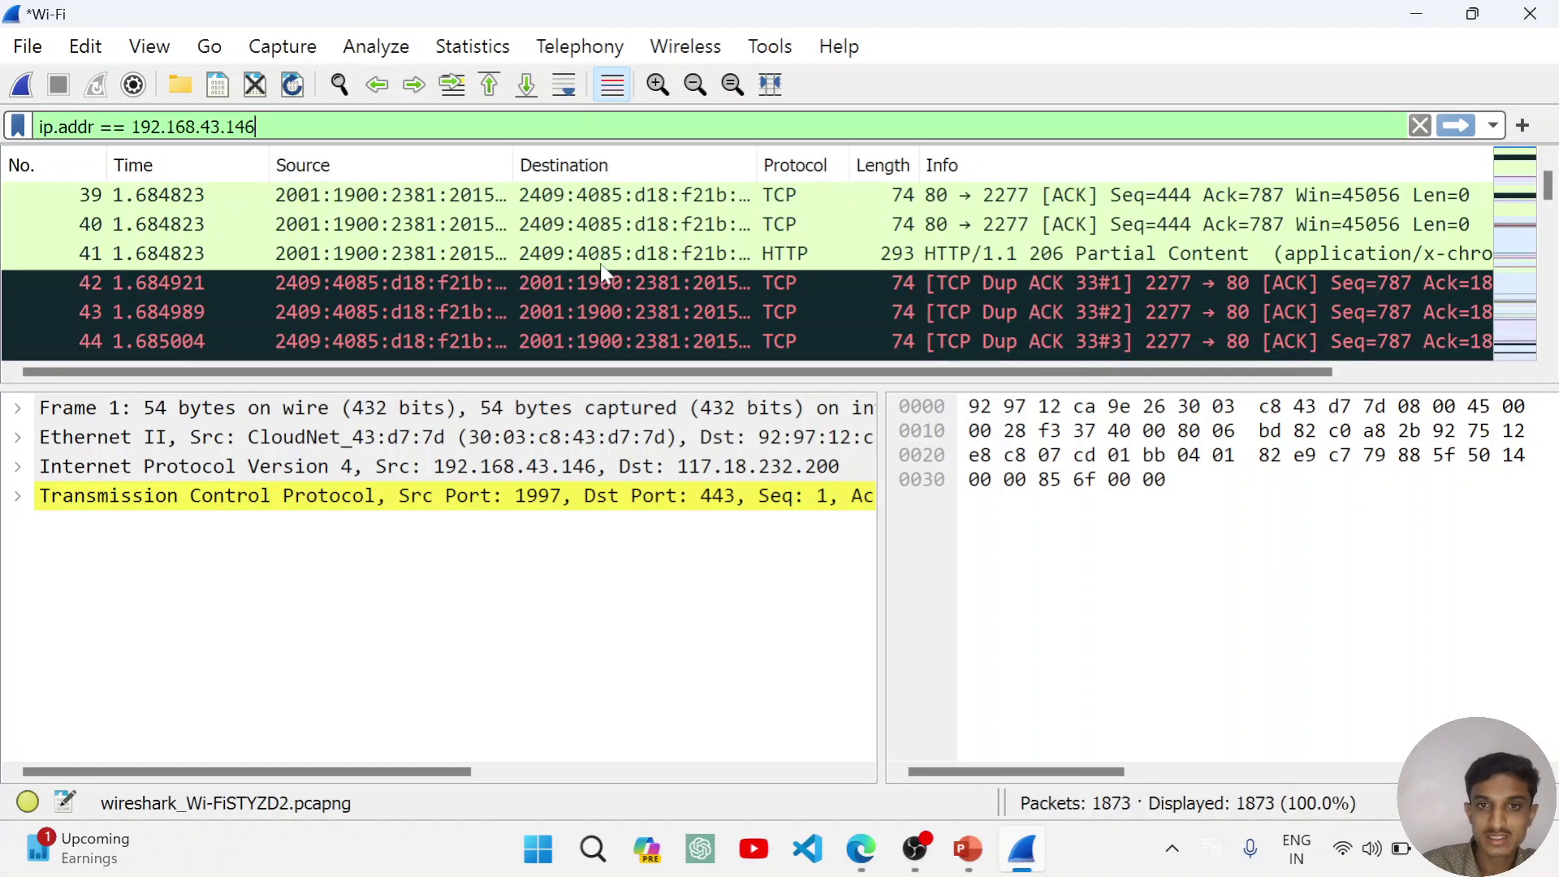
scroll(602, 272, down, 16)
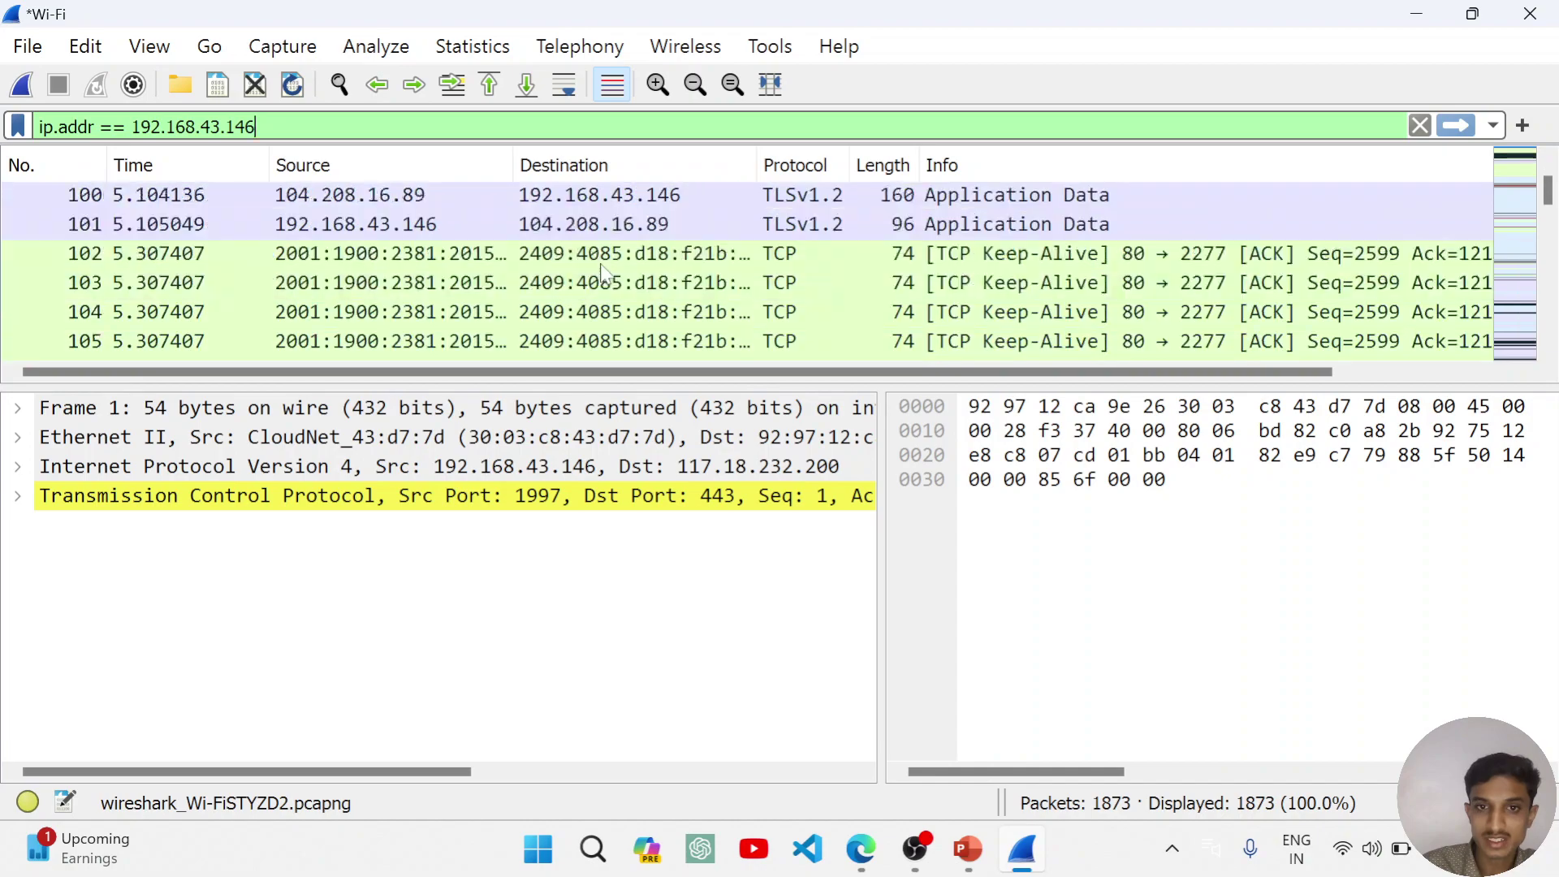
scroll(603, 273, up, 20)
scroll(603, 272, up, 12)
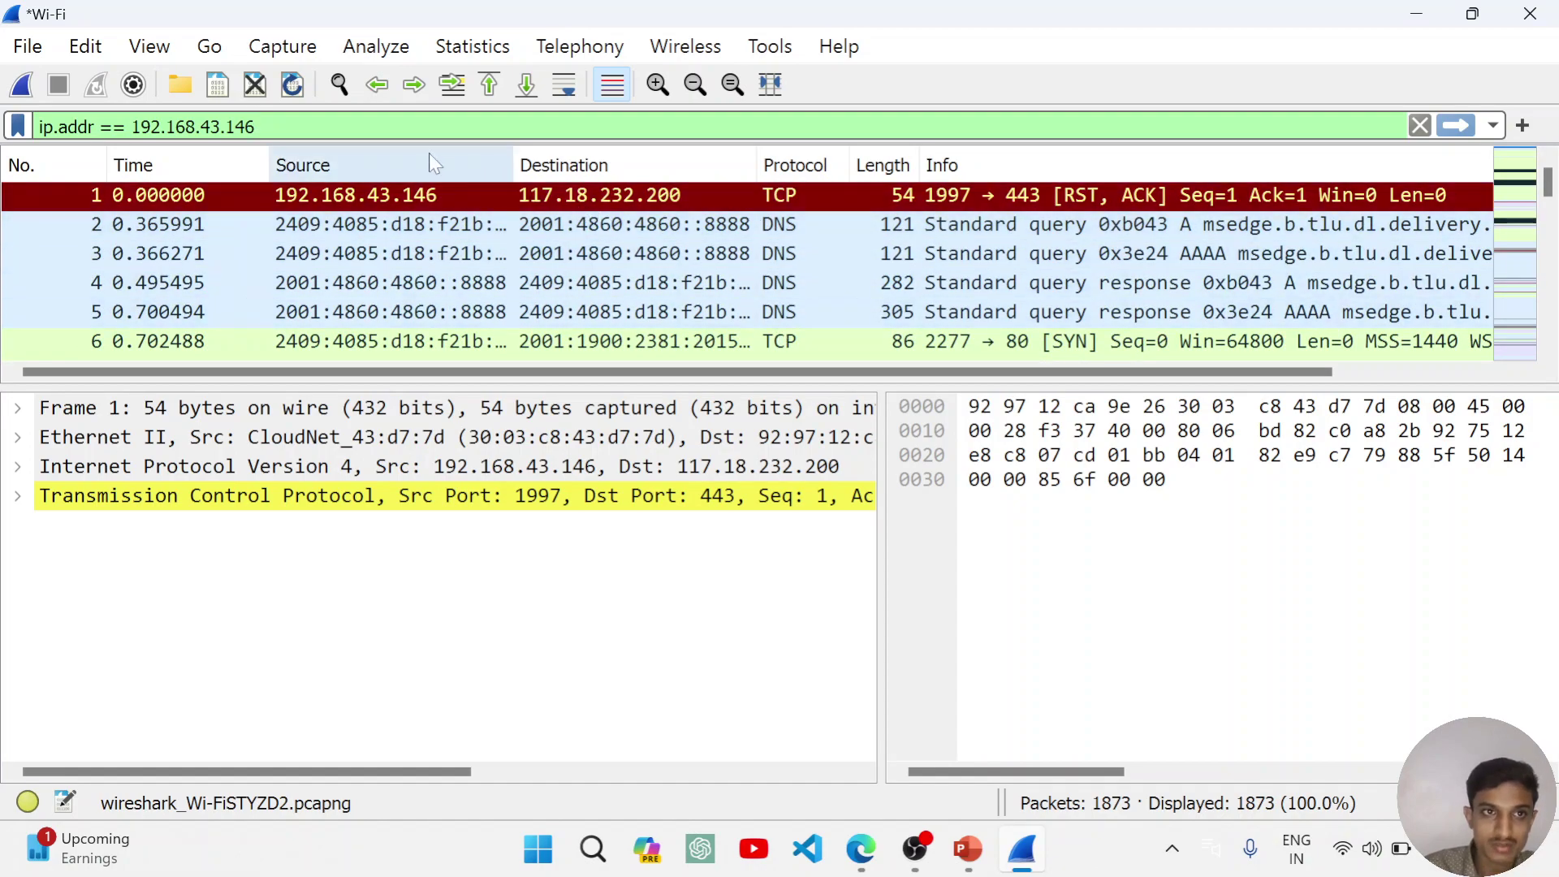
text(an)
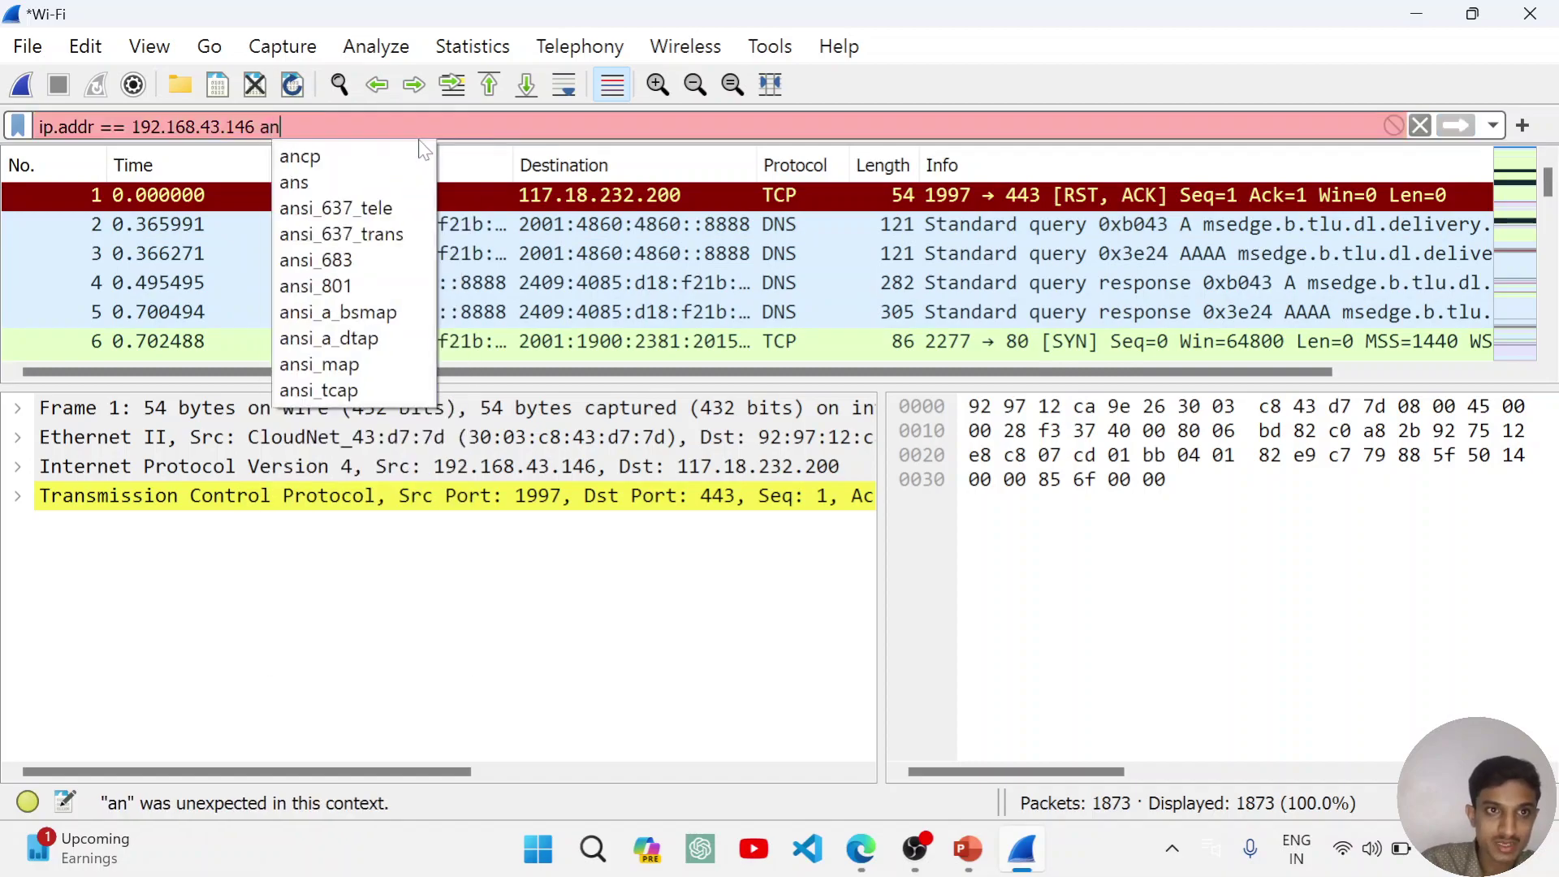
text(d DNS)
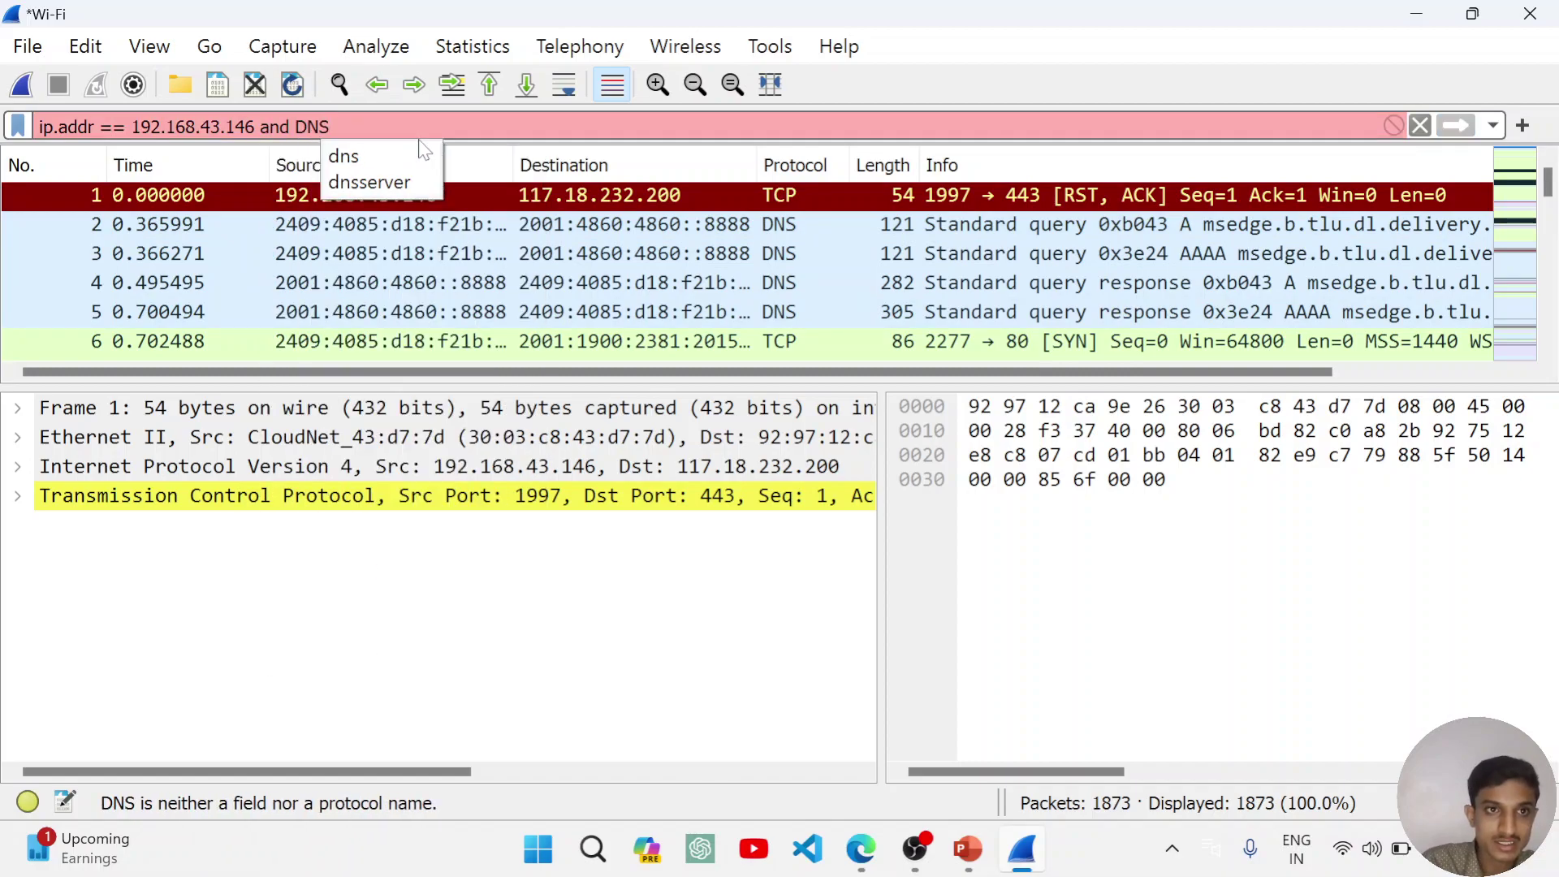
key(Escape)
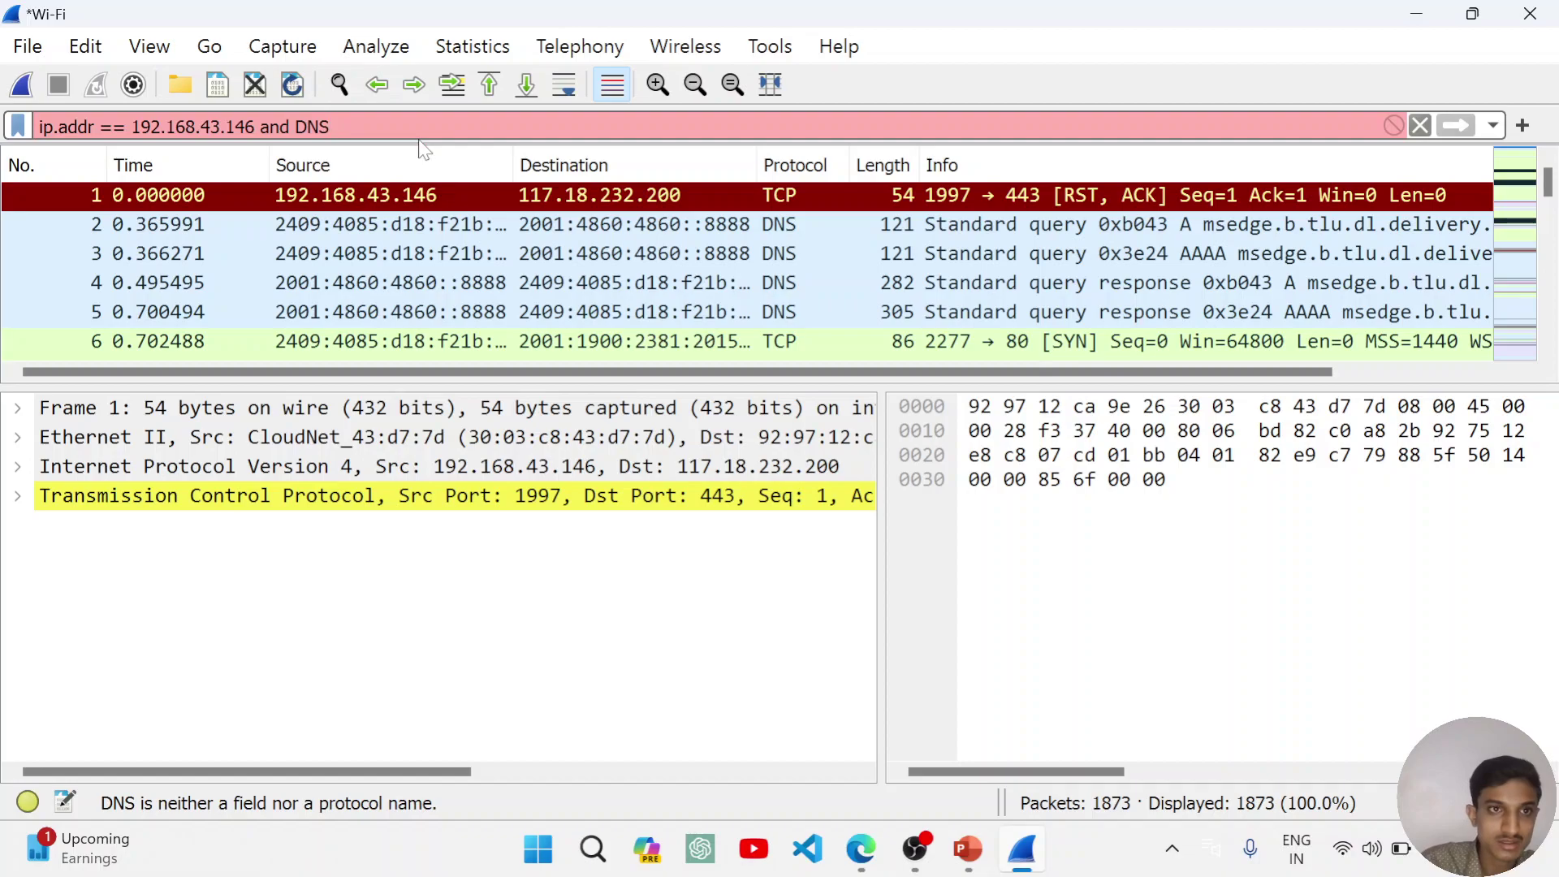
key(BackSpace)
key(BackSpace)
key(BackSpace)
key(BackSpace)
key(BackSpace)
key(BackSpace)
key(BackSpace)
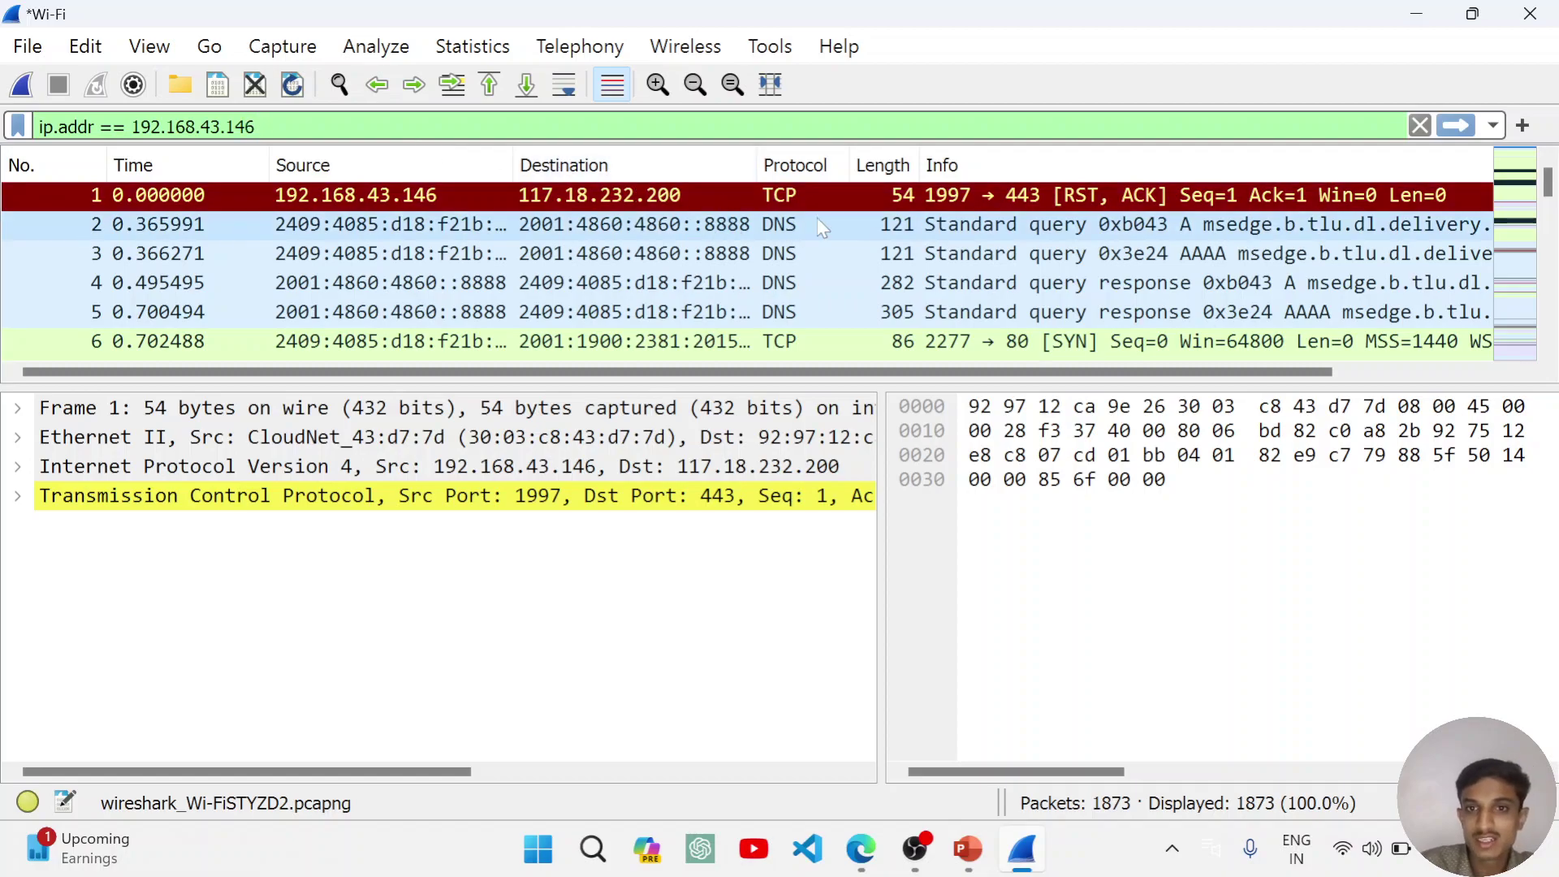
Step: Select DNS query packet 2 and expand its Domain Name System details
scroll(817, 219, right, 3)
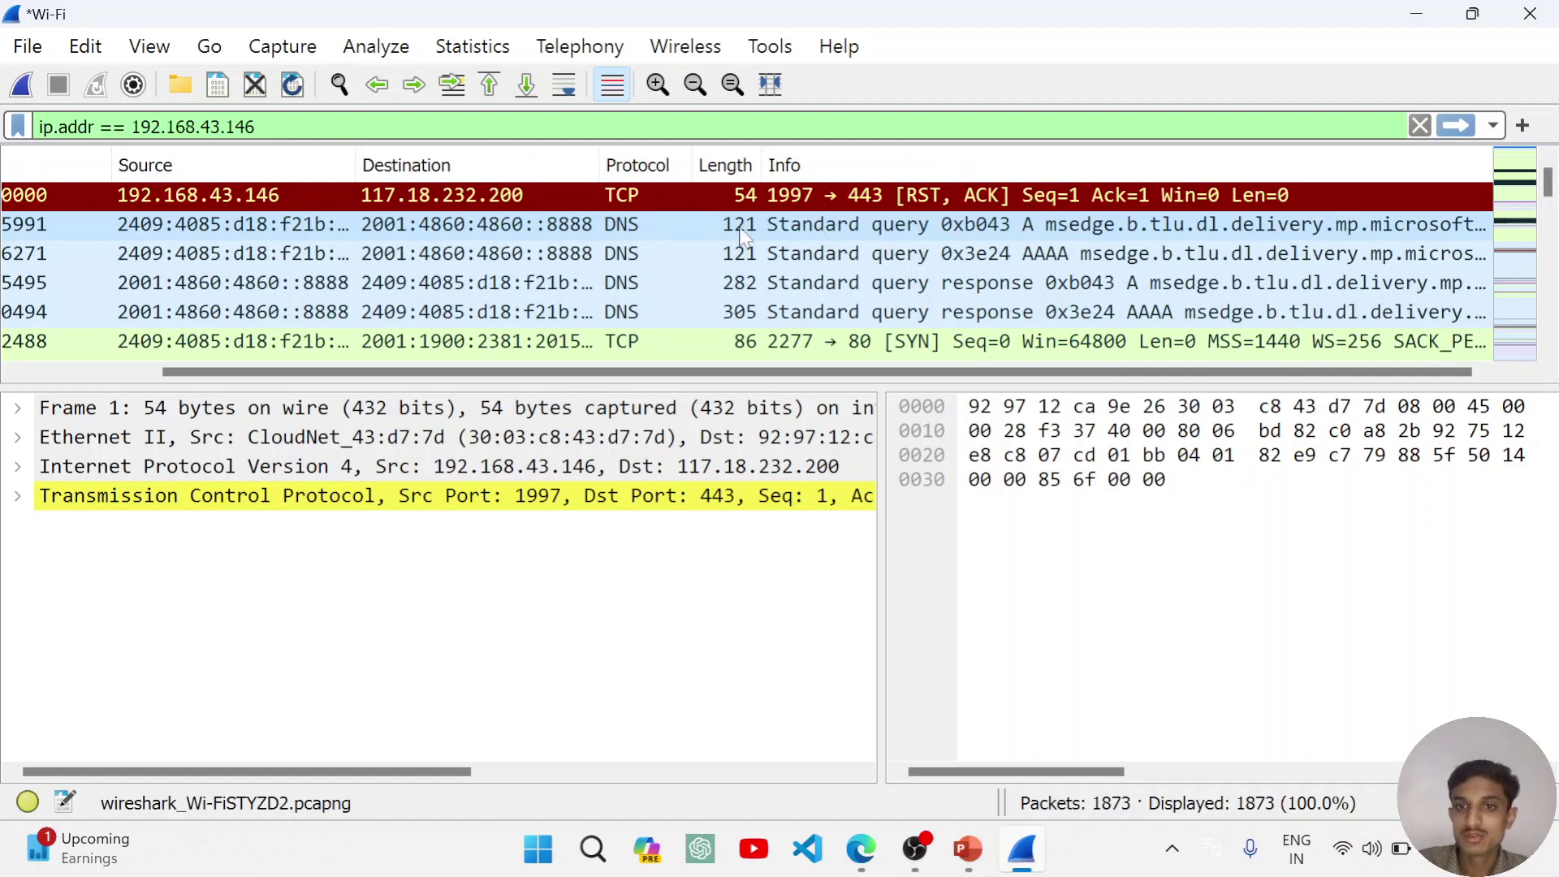
click(692, 227)
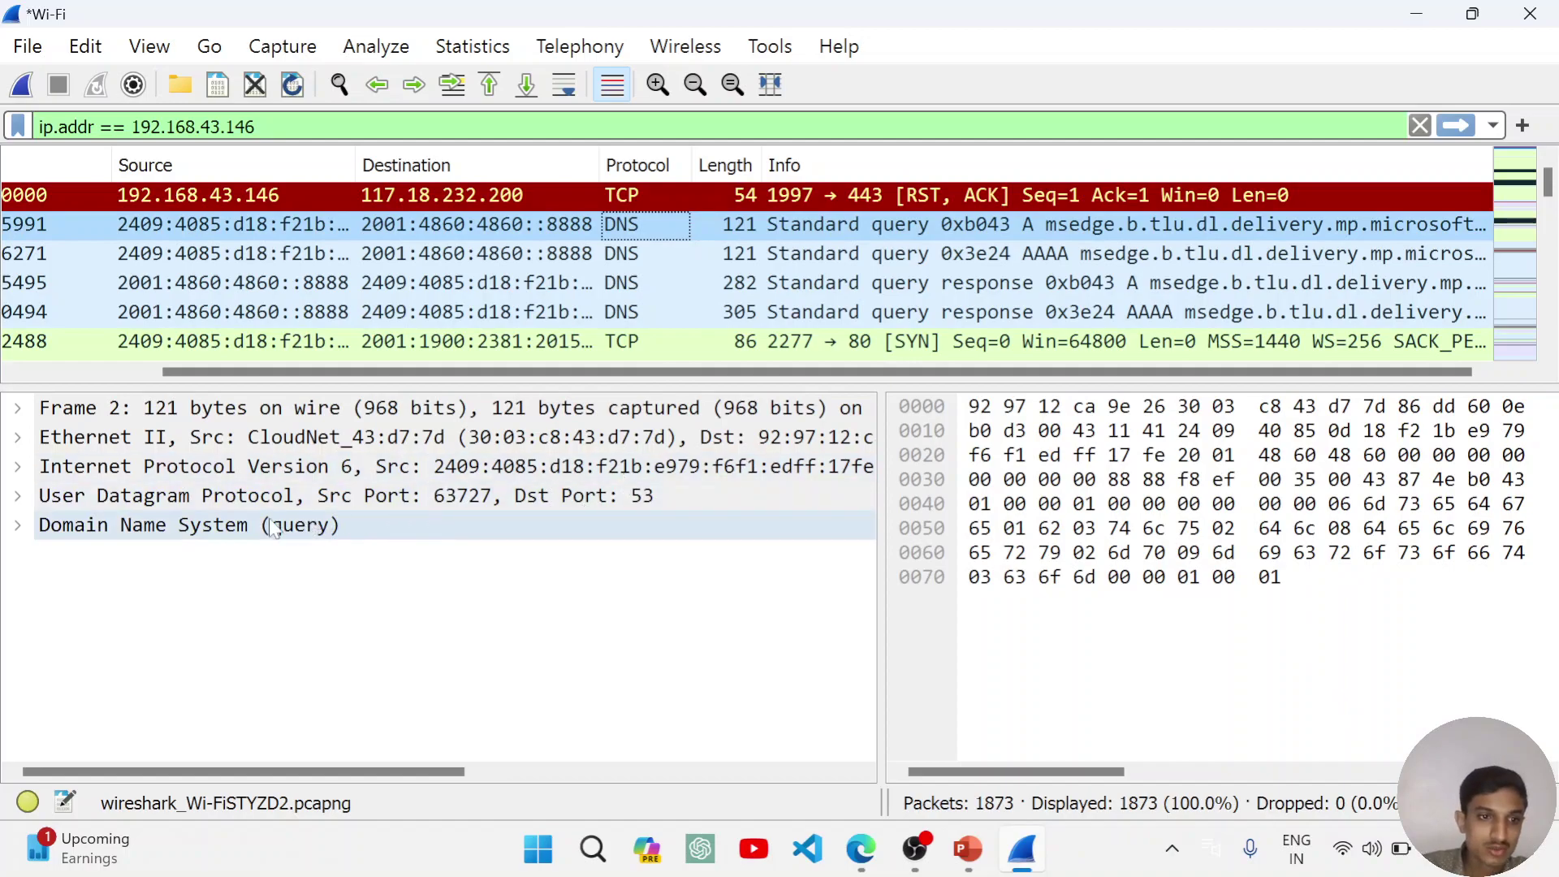
click(26, 534)
click(27, 536)
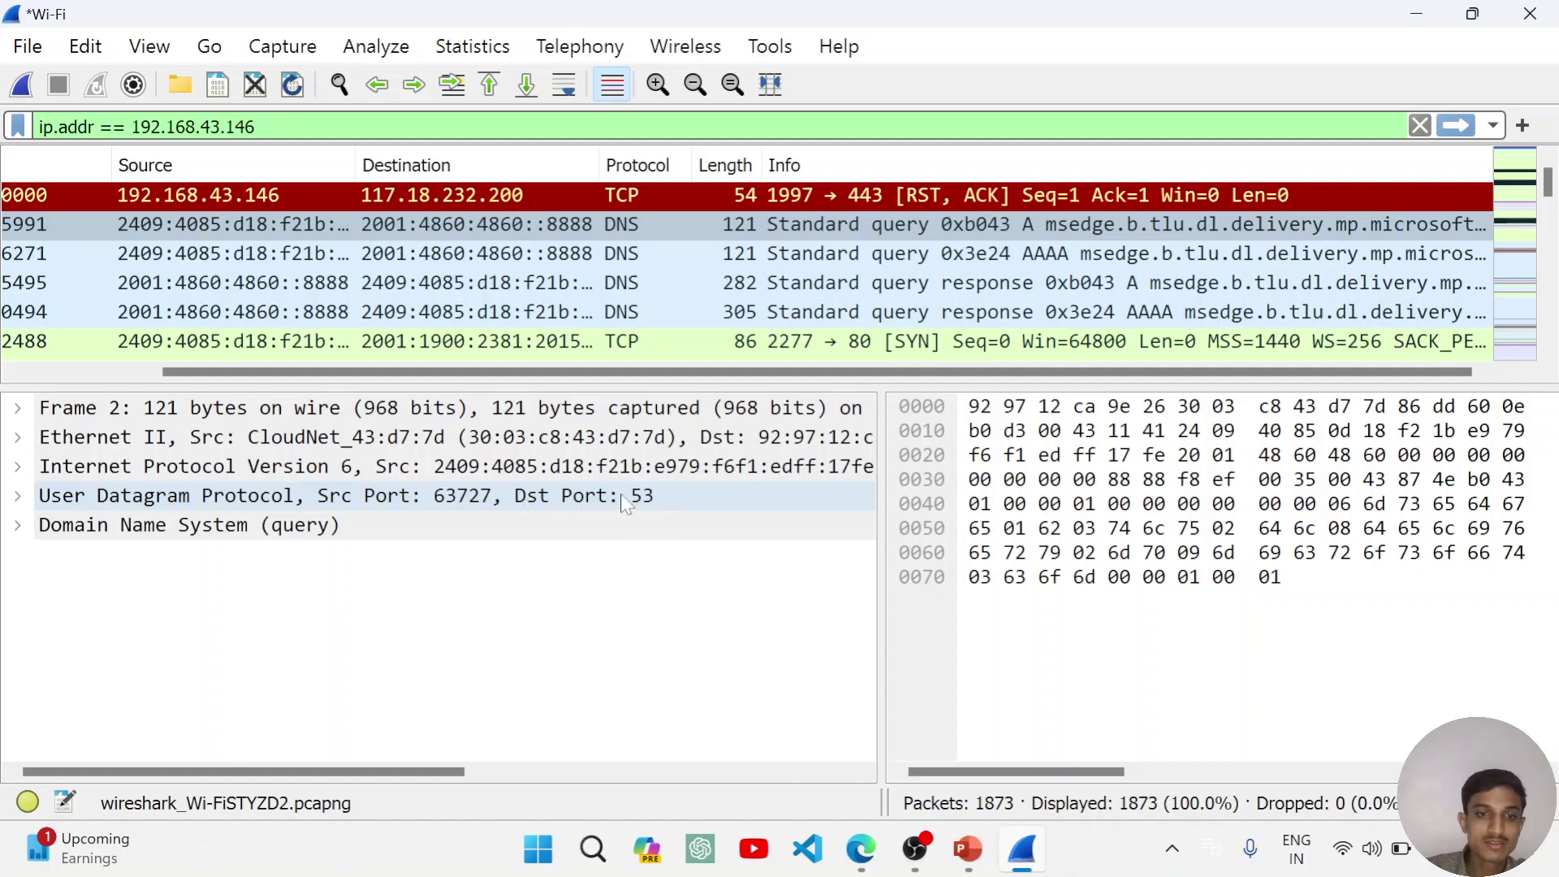
double_click(187, 525)
scroll(195, 579, down, 1)
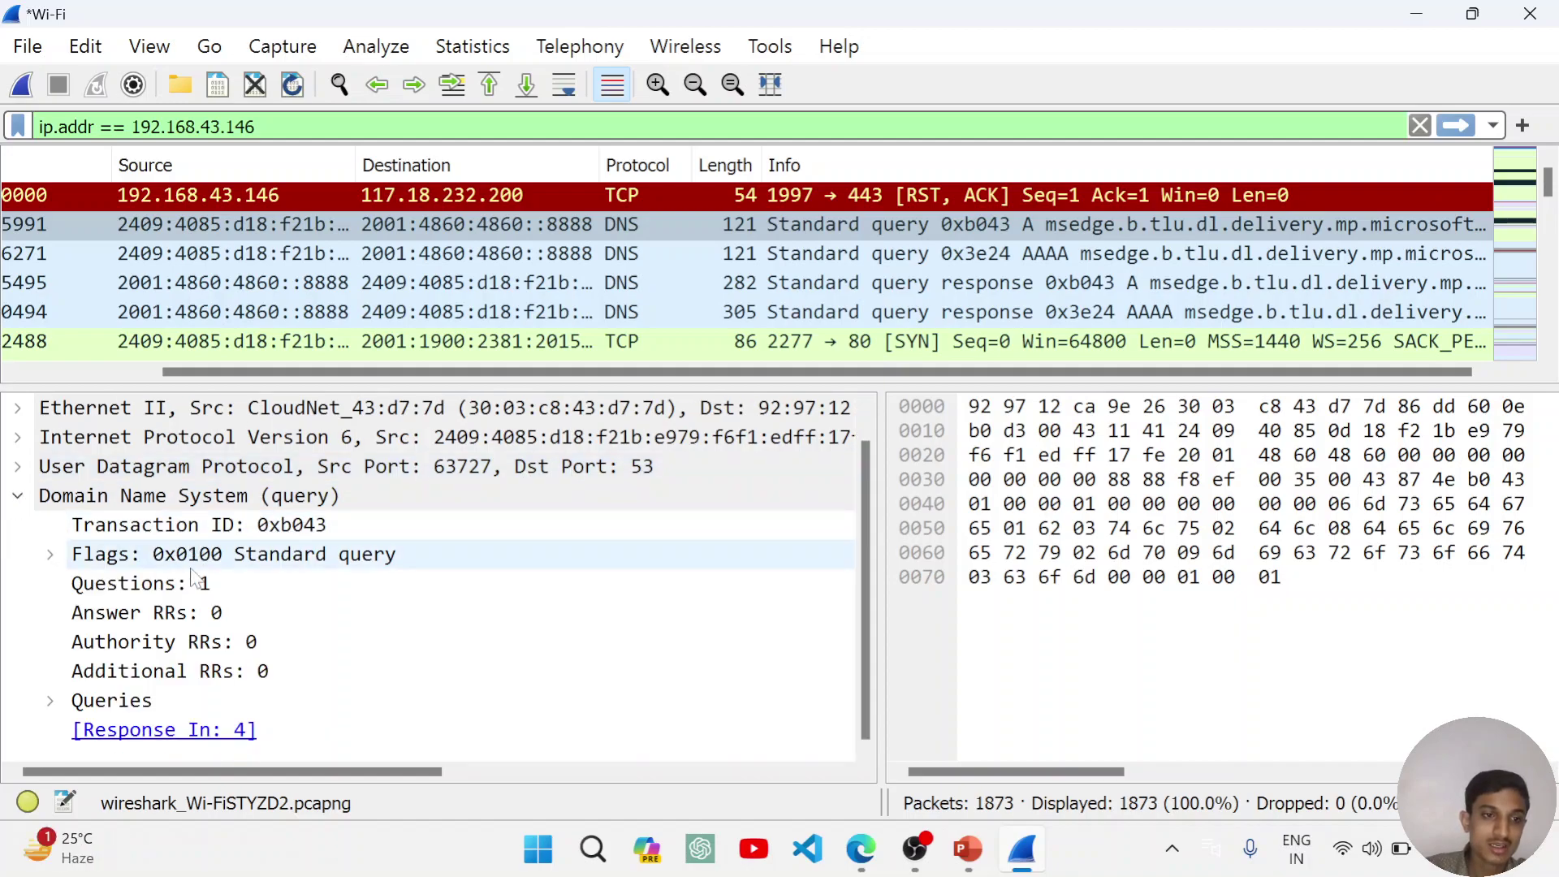
scroll(195, 578, up, 1)
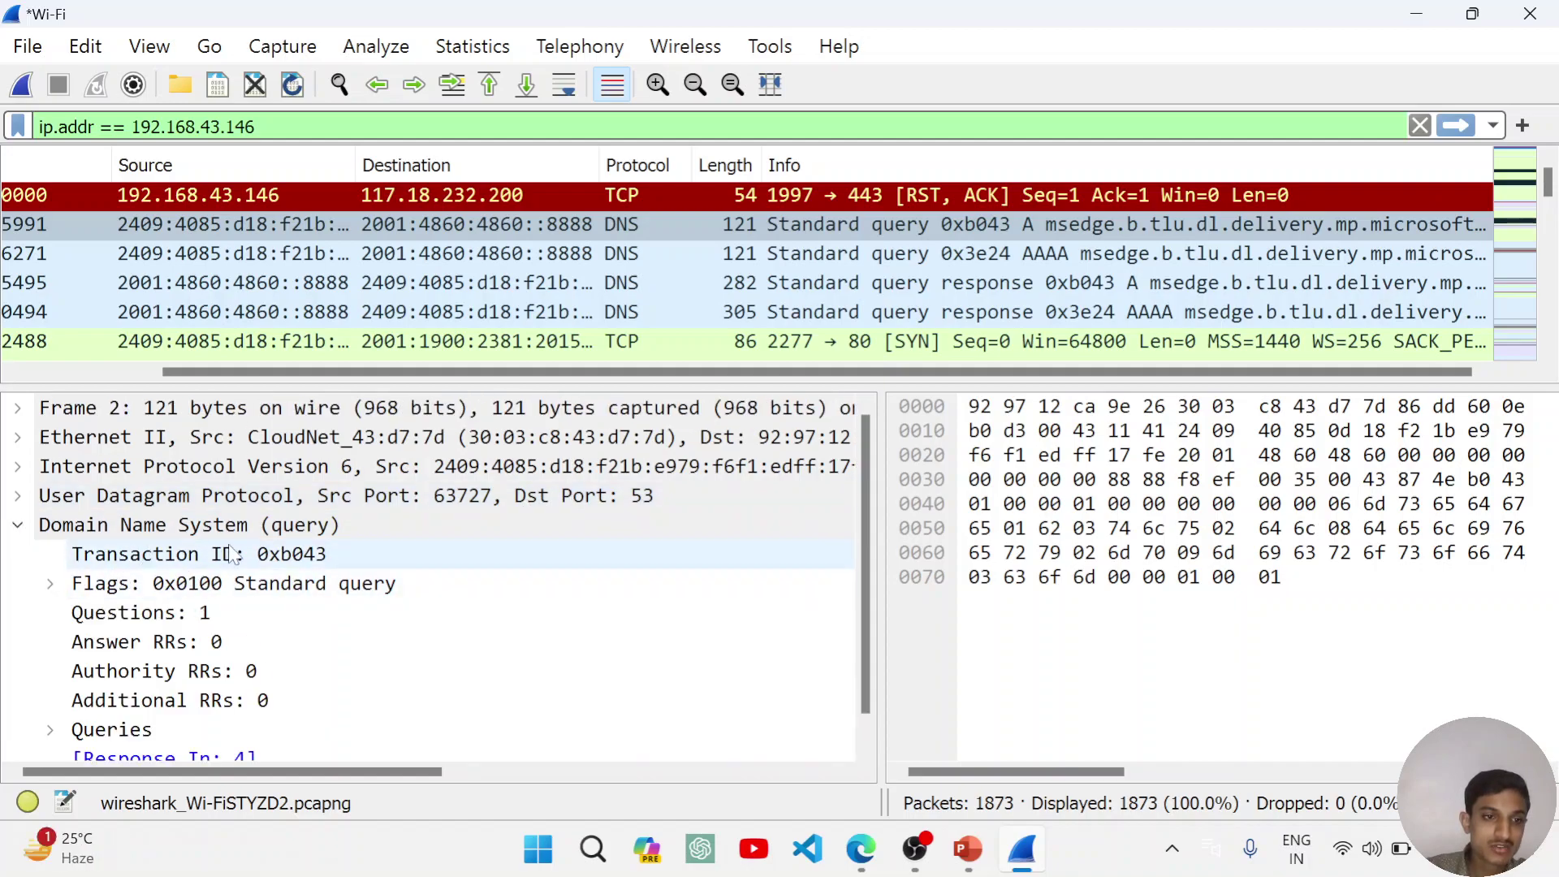
Step: Examine the Flags and record-count fields of packet 2's DNS query, then follow the link to its response packet
click(51, 584)
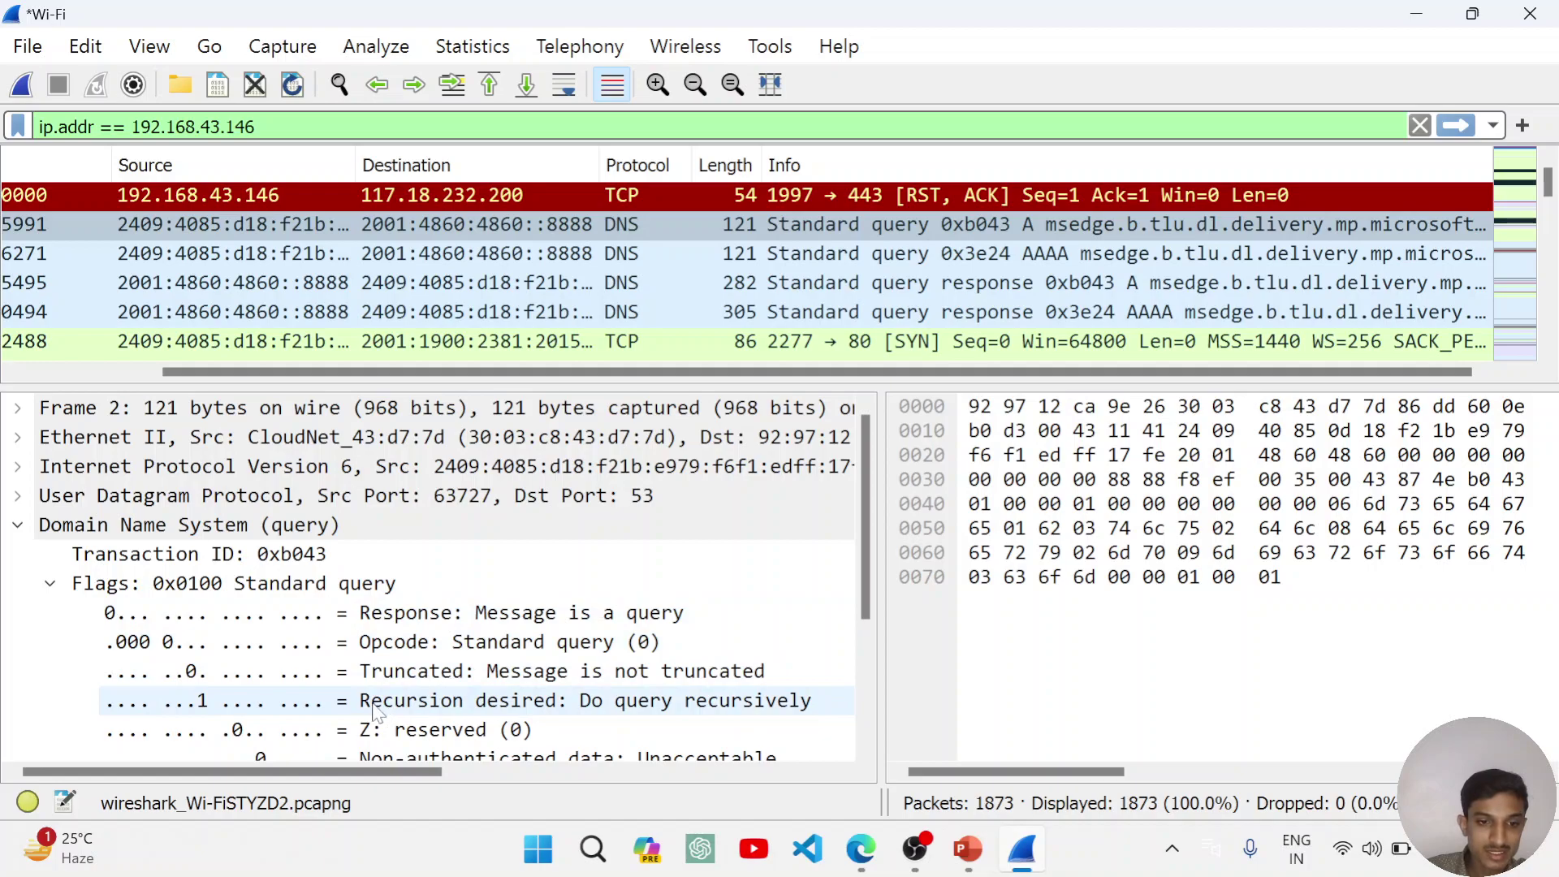
scroll(376, 713, down, 1)
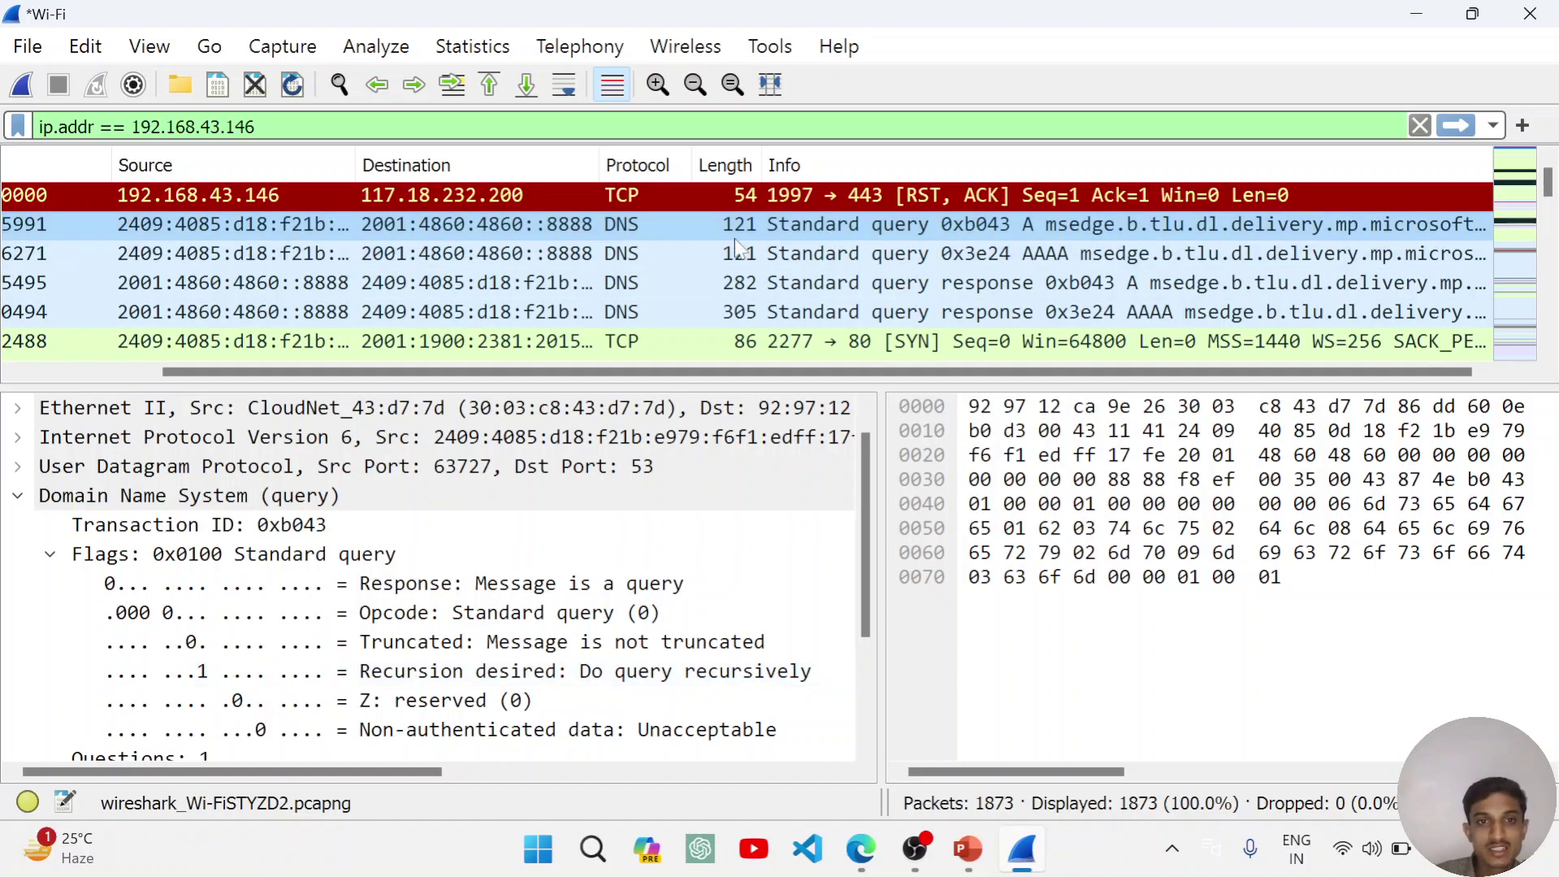
scroll(608, 605, down, 2)
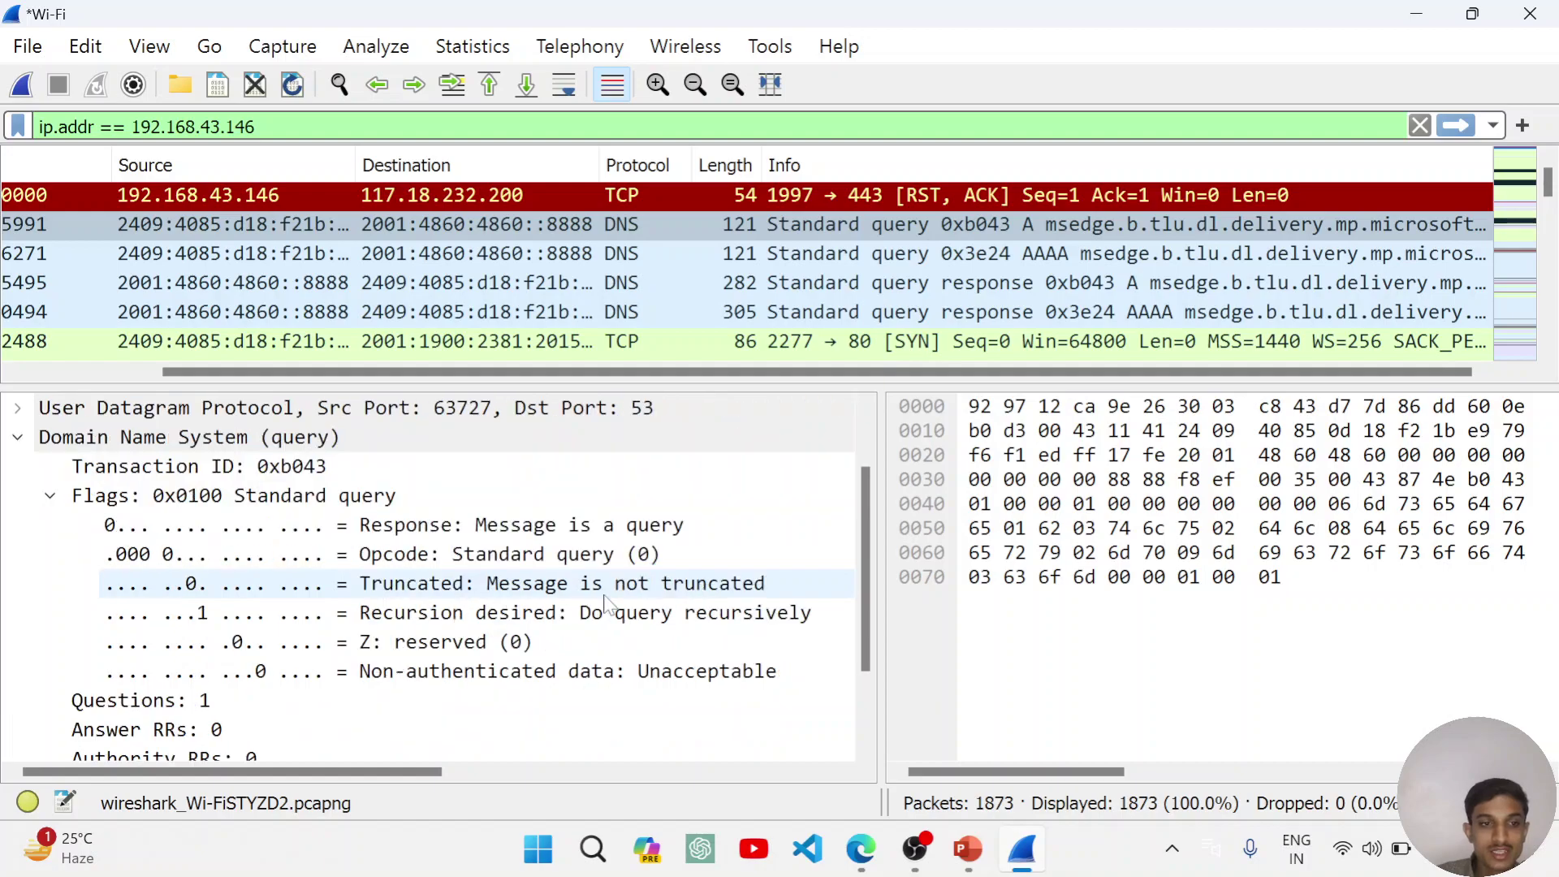
scroll(607, 605, down, 2)
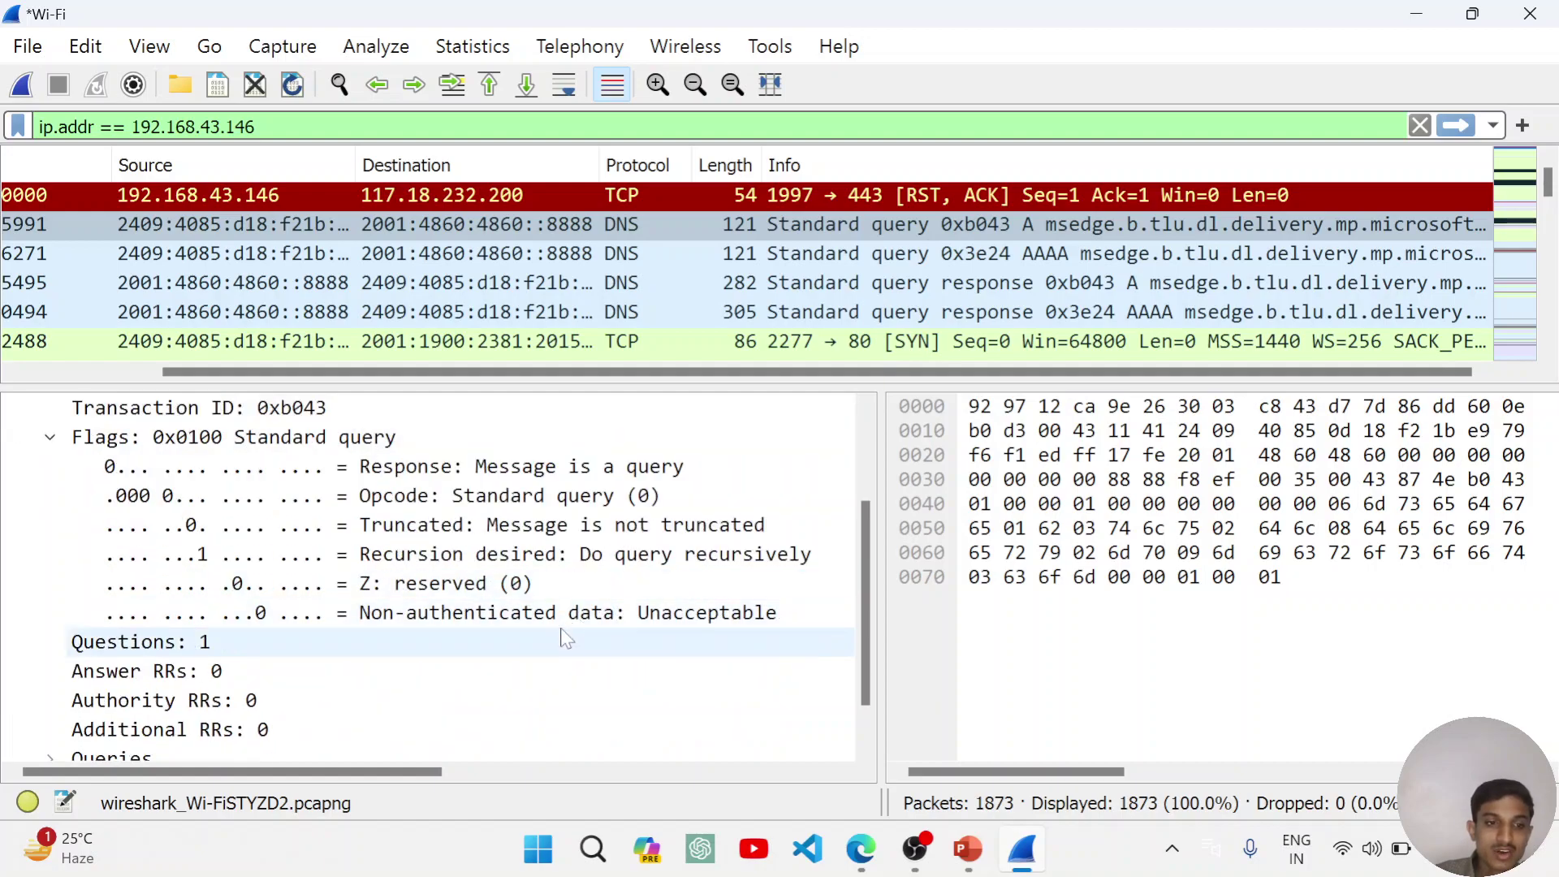
scroll(558, 637, down, 1)
scroll(365, 642, down, 1)
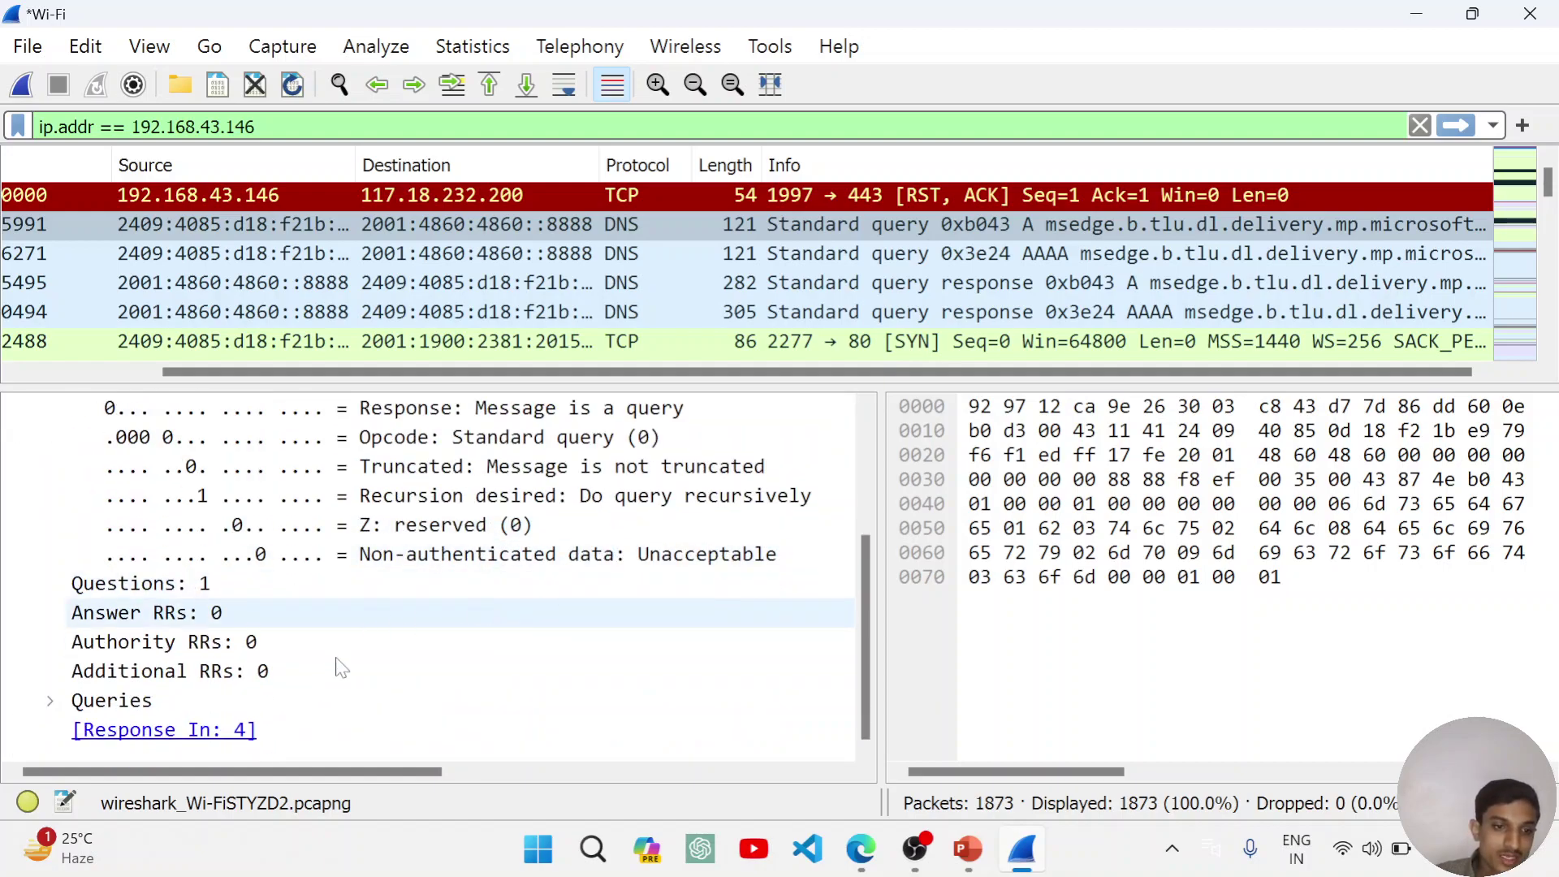
click(204, 747)
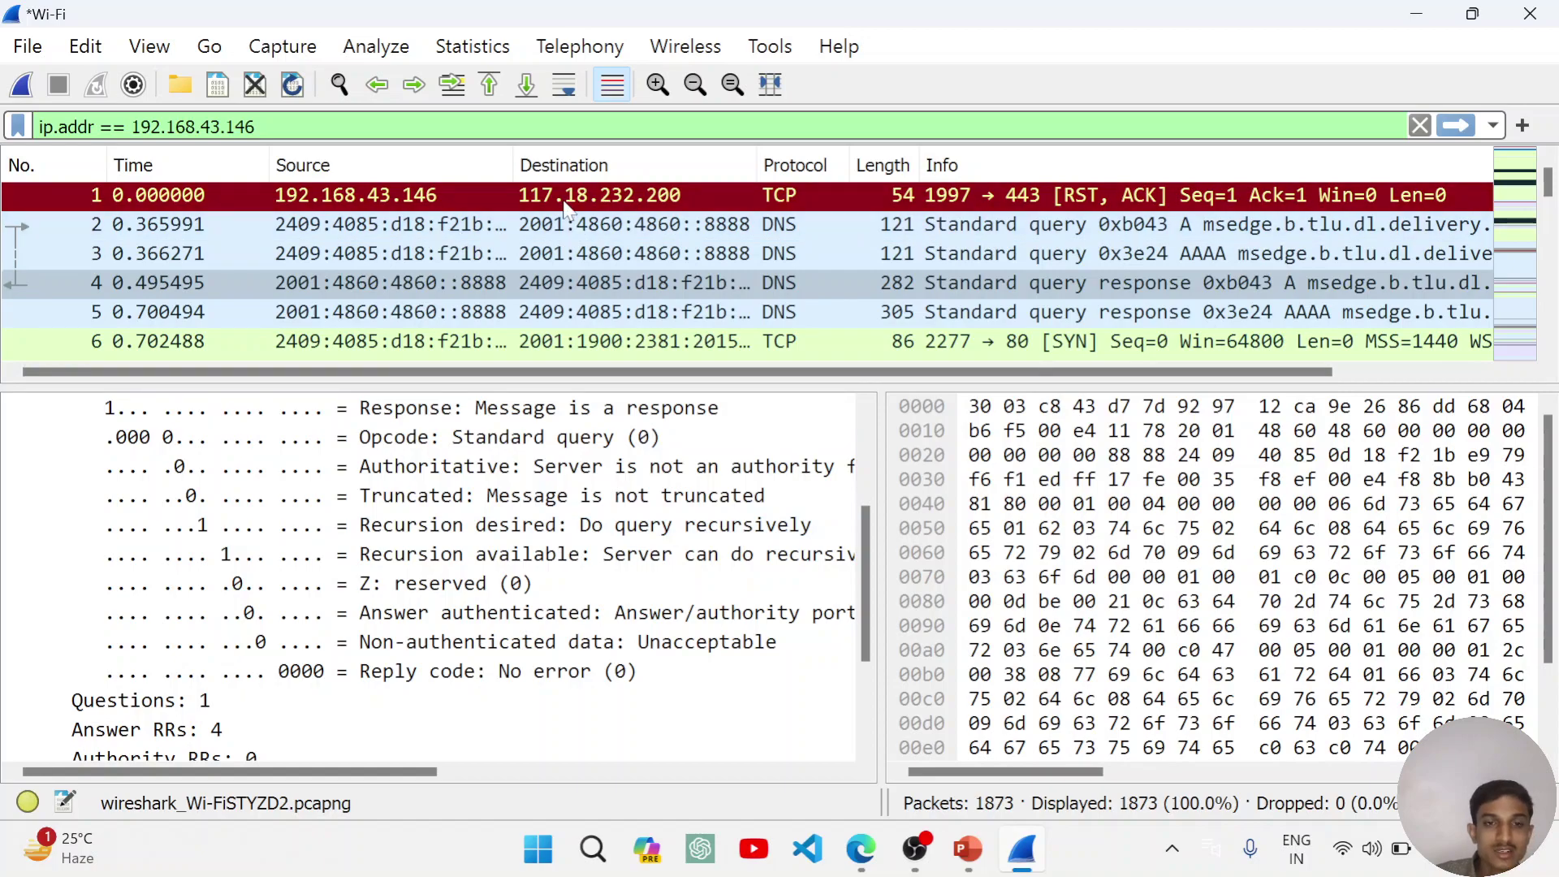
Step: Select packet 1, expand its Transmission Control Protocol section and read through the fields
click(509, 200)
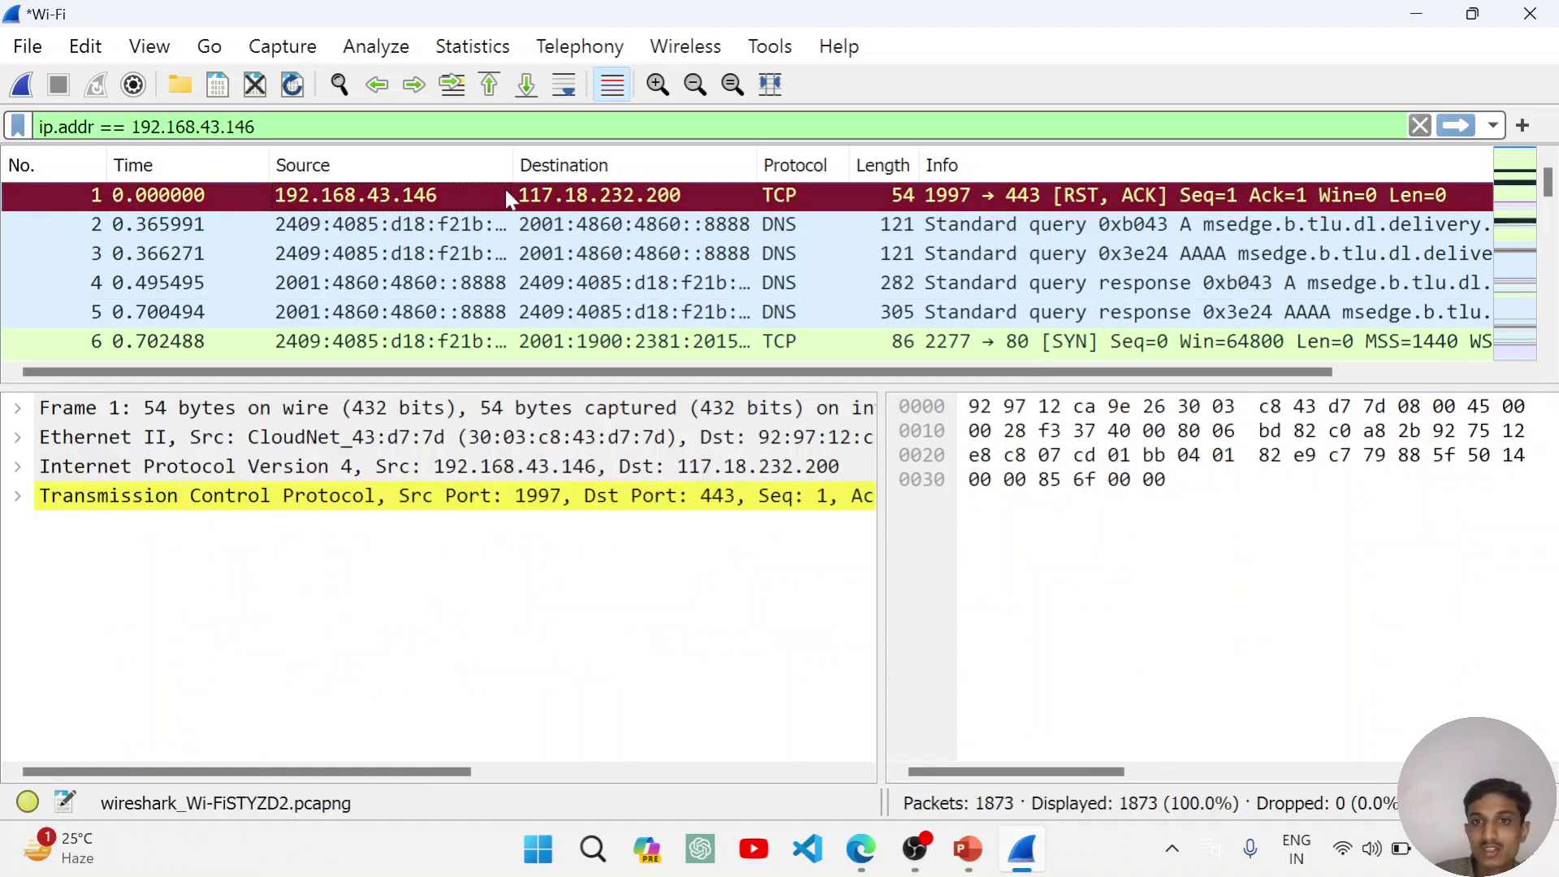
click(17, 497)
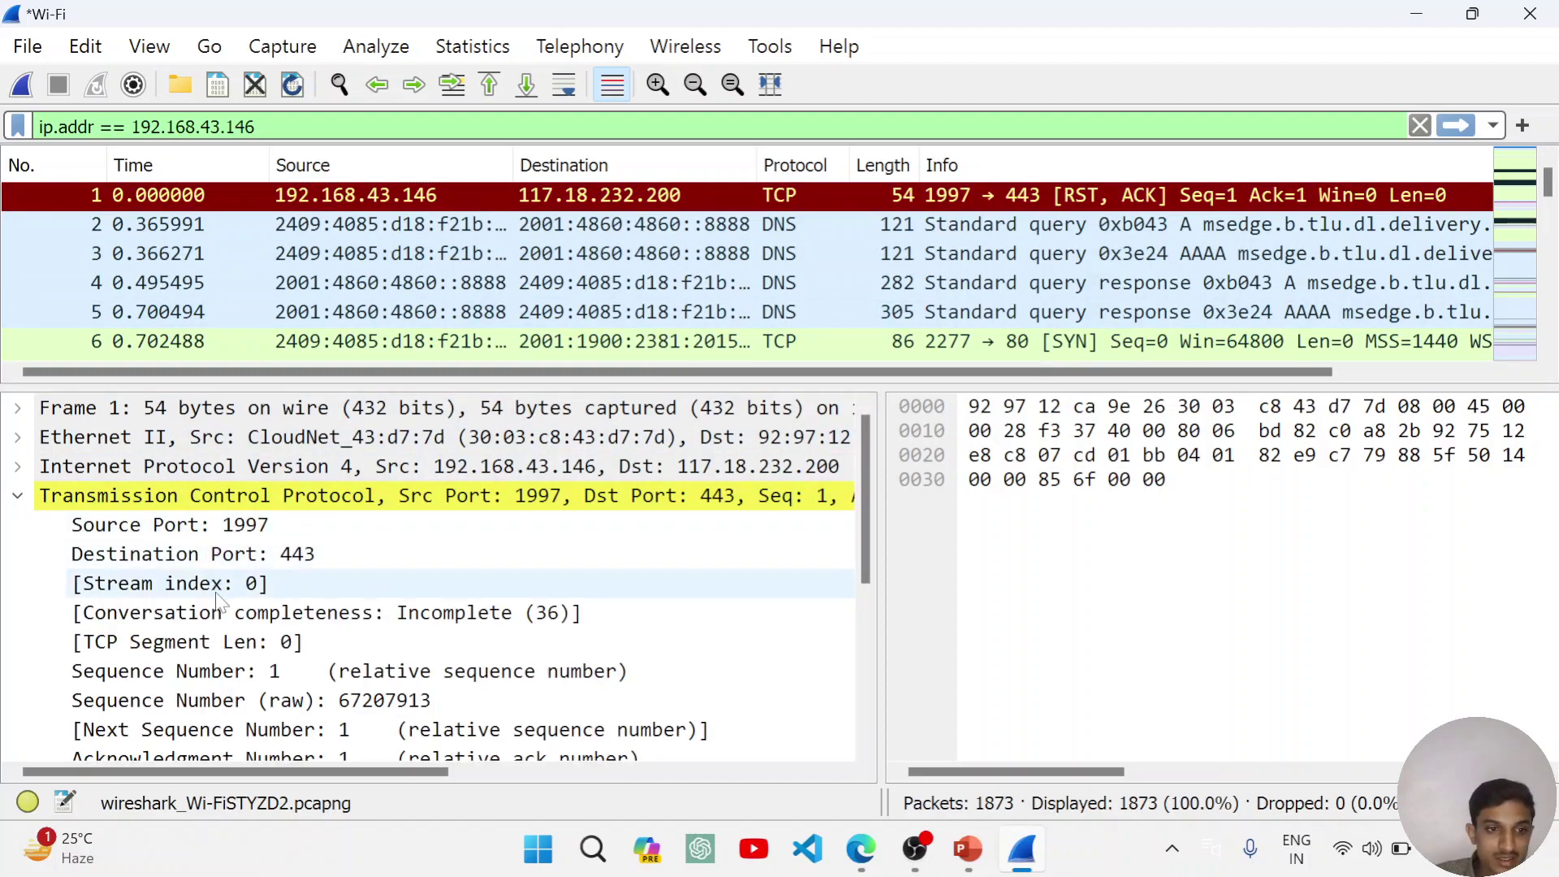
scroll(229, 641, down, 4)
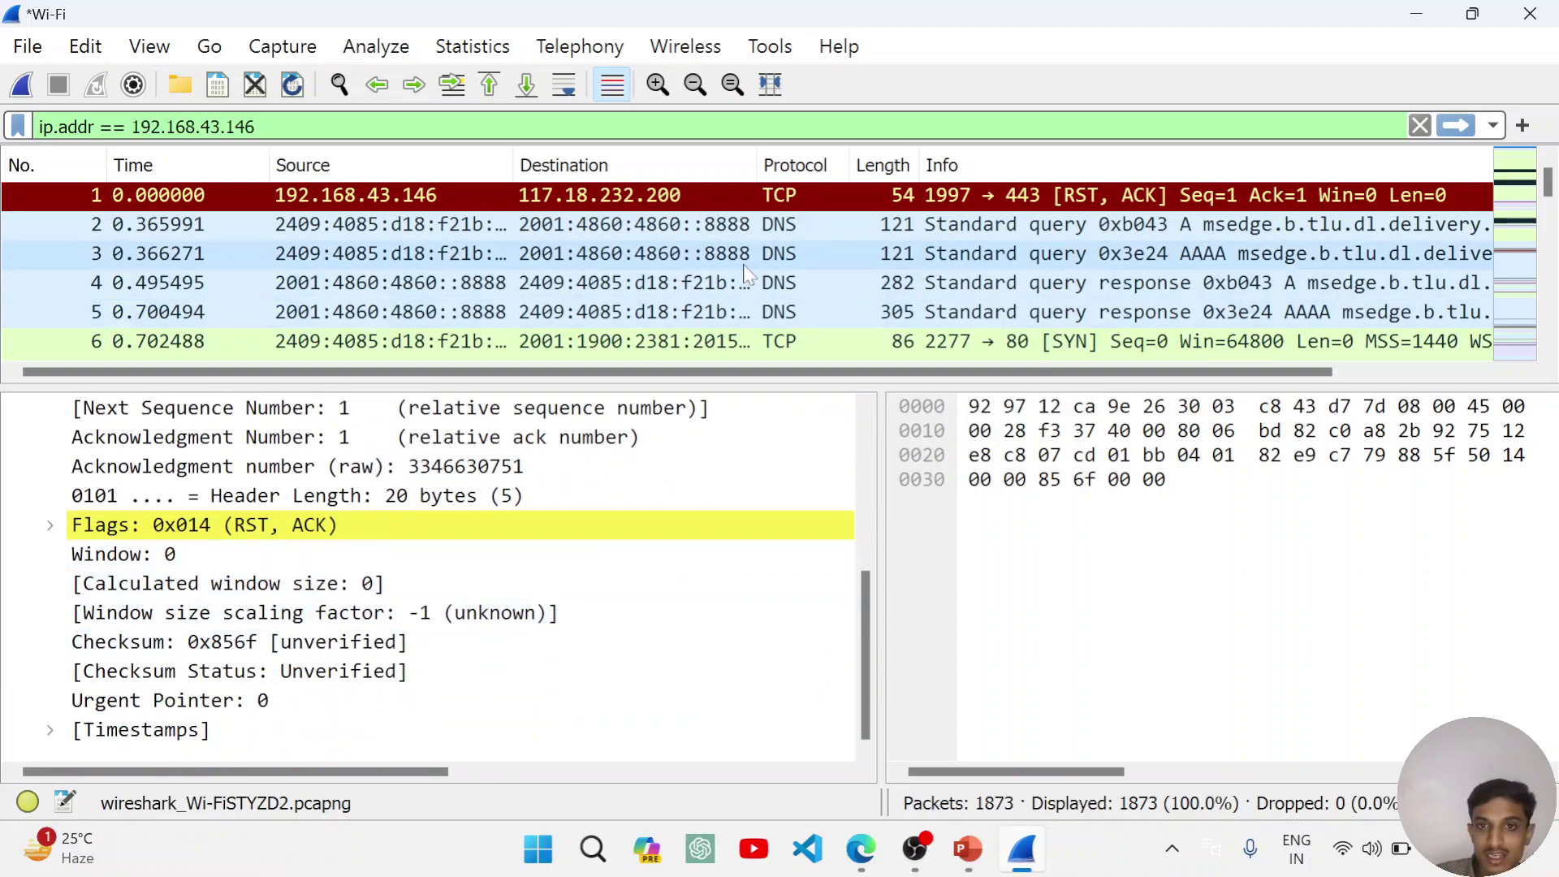
Step: Compare the DNS flags of packets 3, 4 and 2 by selecting each one
click(633, 254)
scroll(571, 546, up, 1)
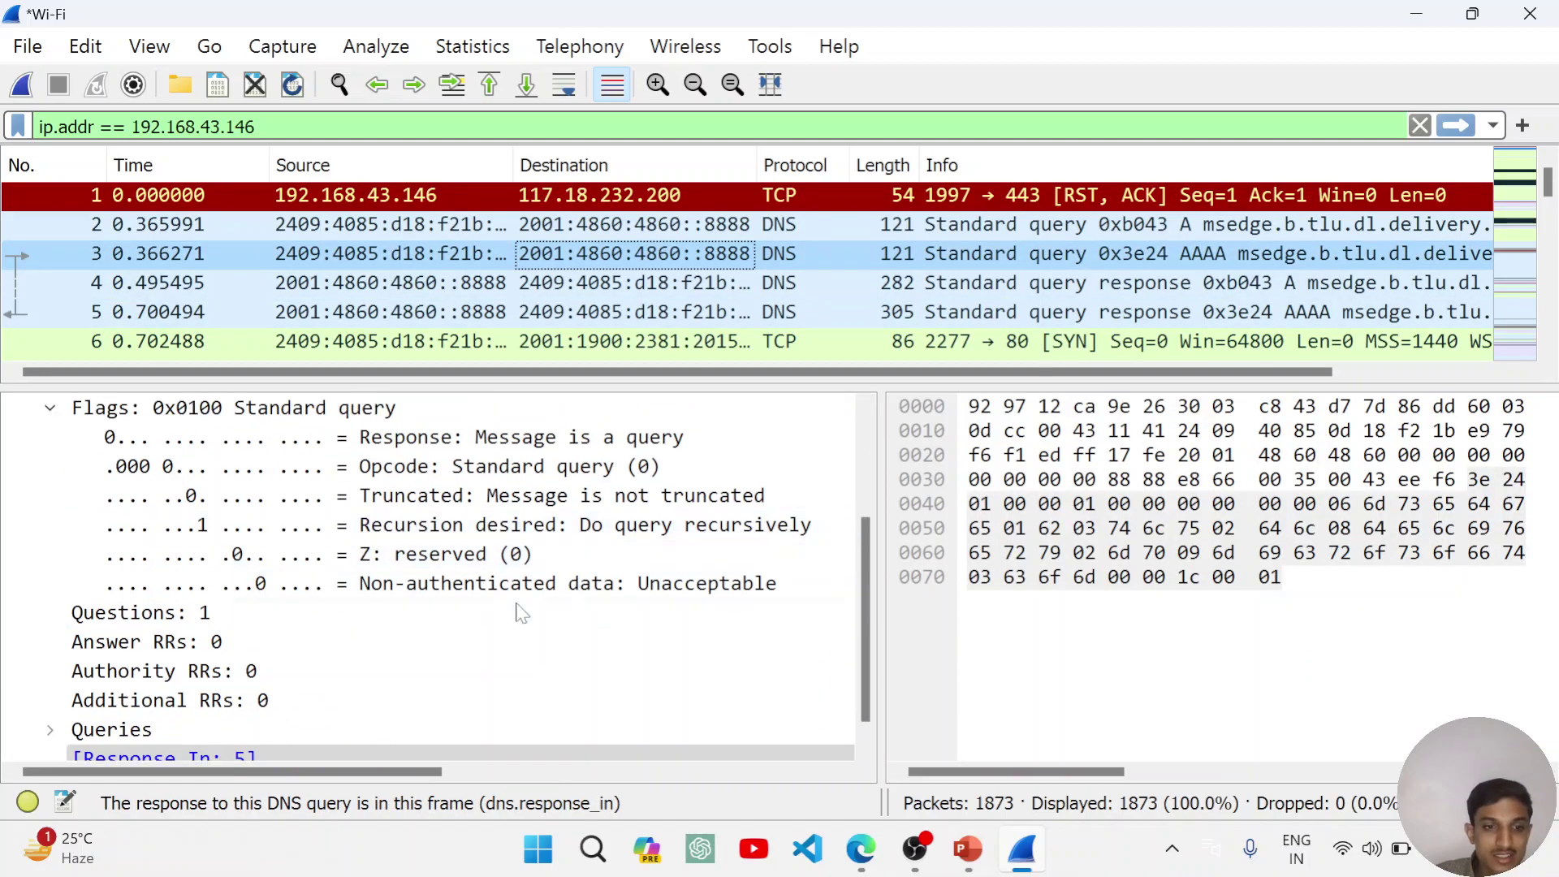
click(120, 284)
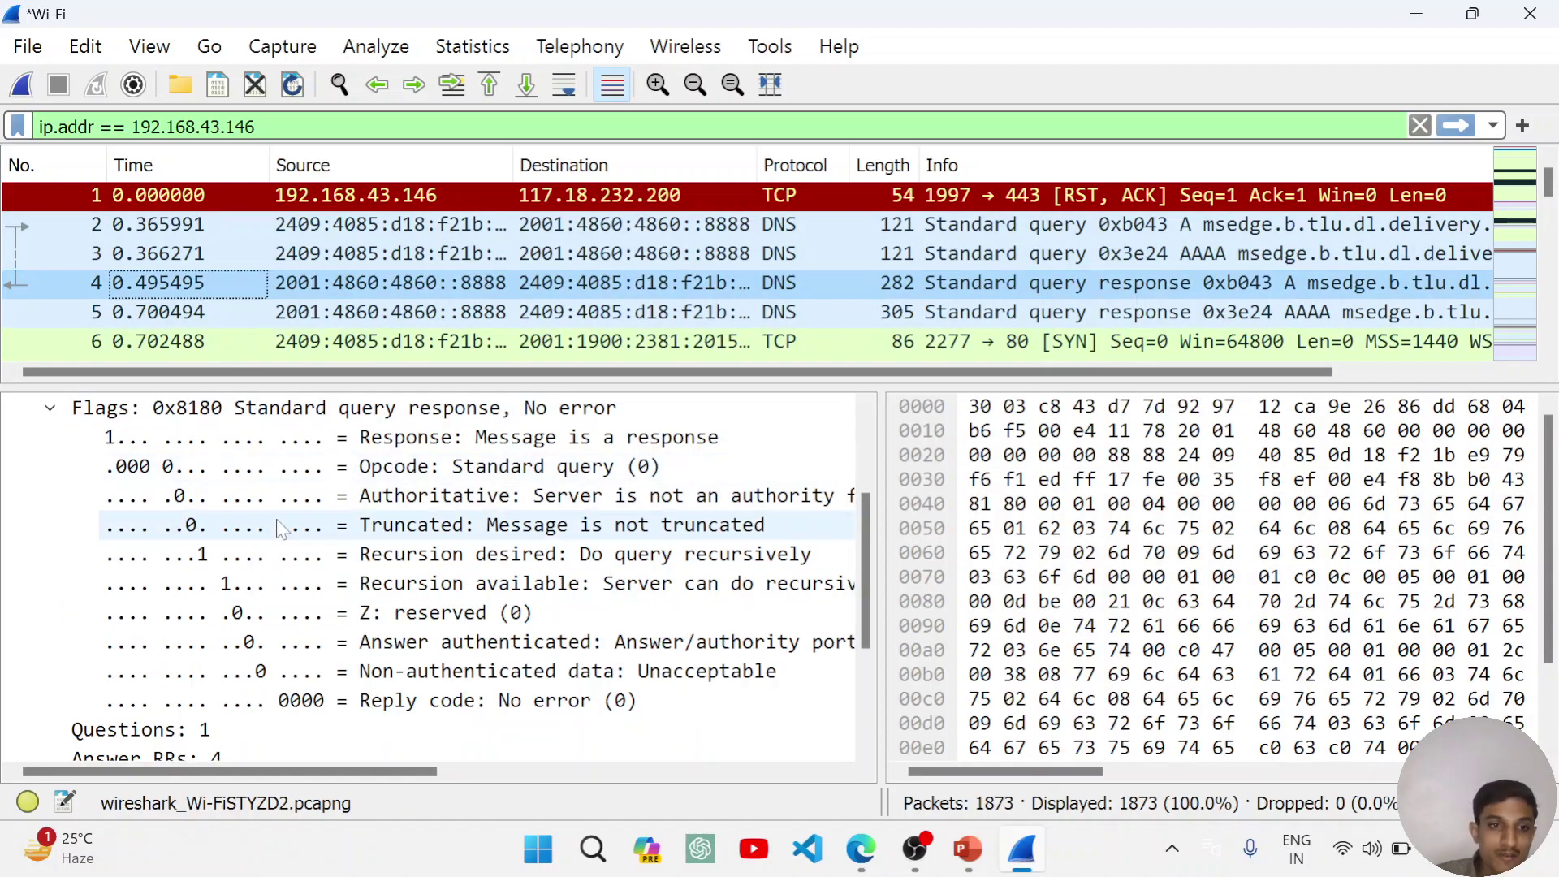
scroll(279, 528, up, 1)
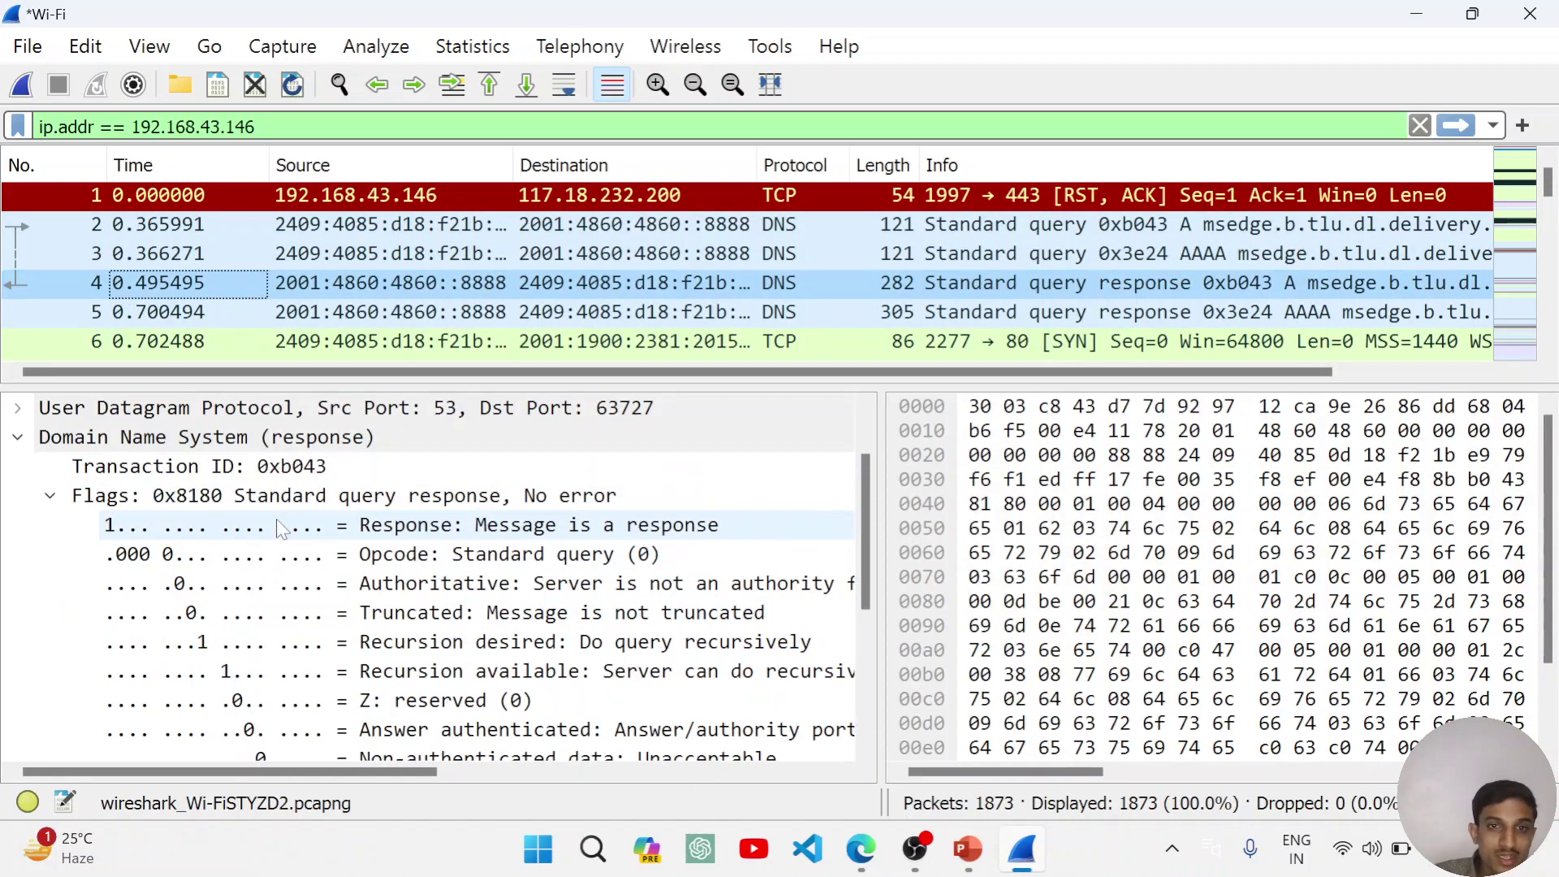
click(754, 226)
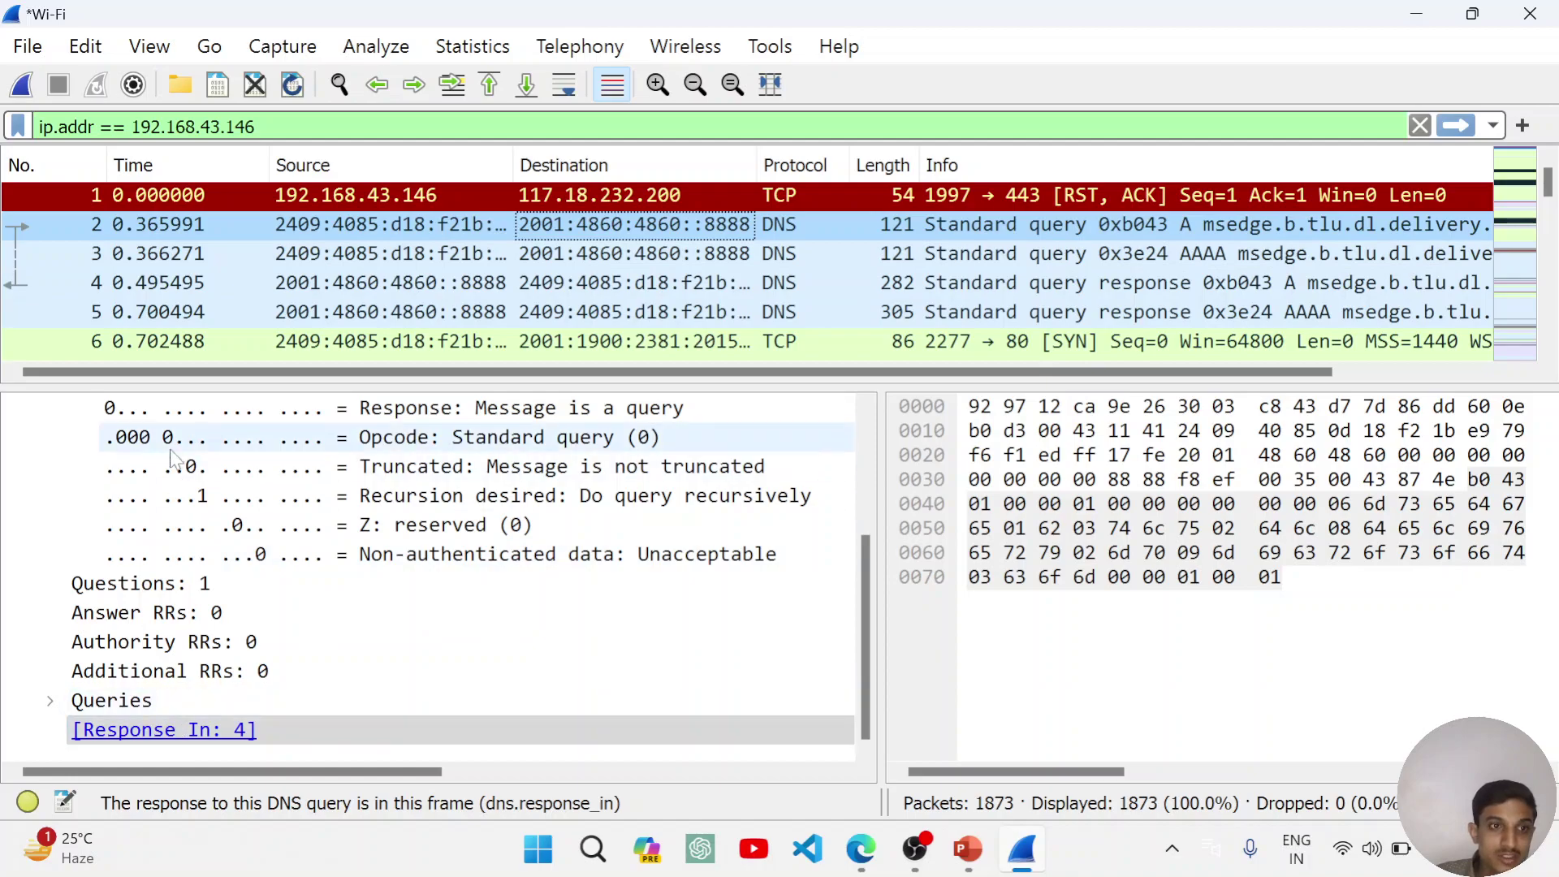
Step: Examine packet 4's DNS response flags and record counts, including the recursion fields, and select its request reference
click(150, 282)
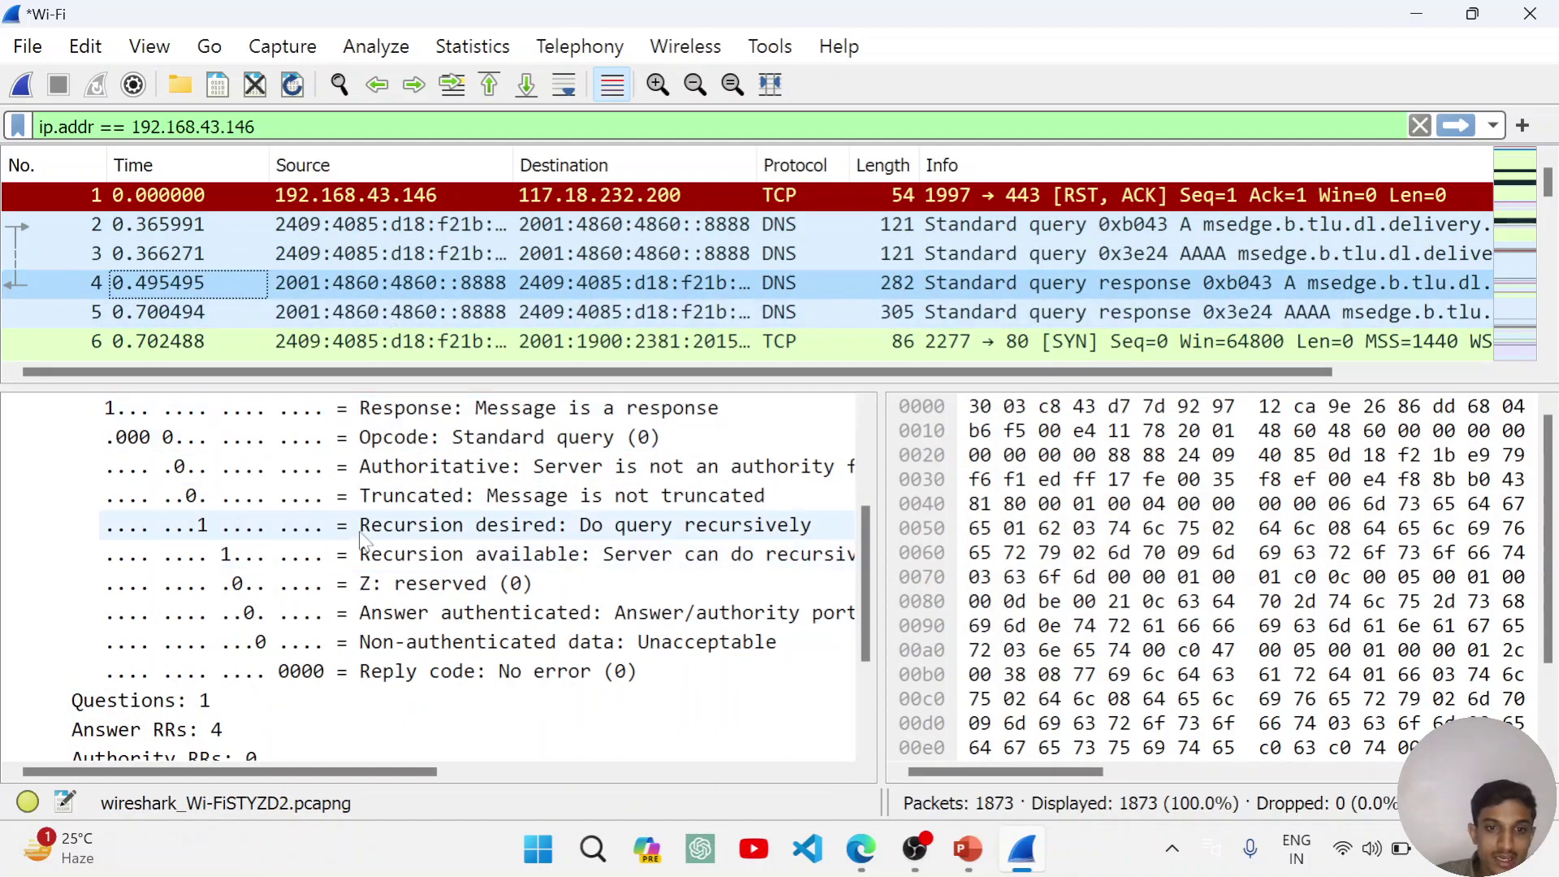
scroll(637, 539, right, 5)
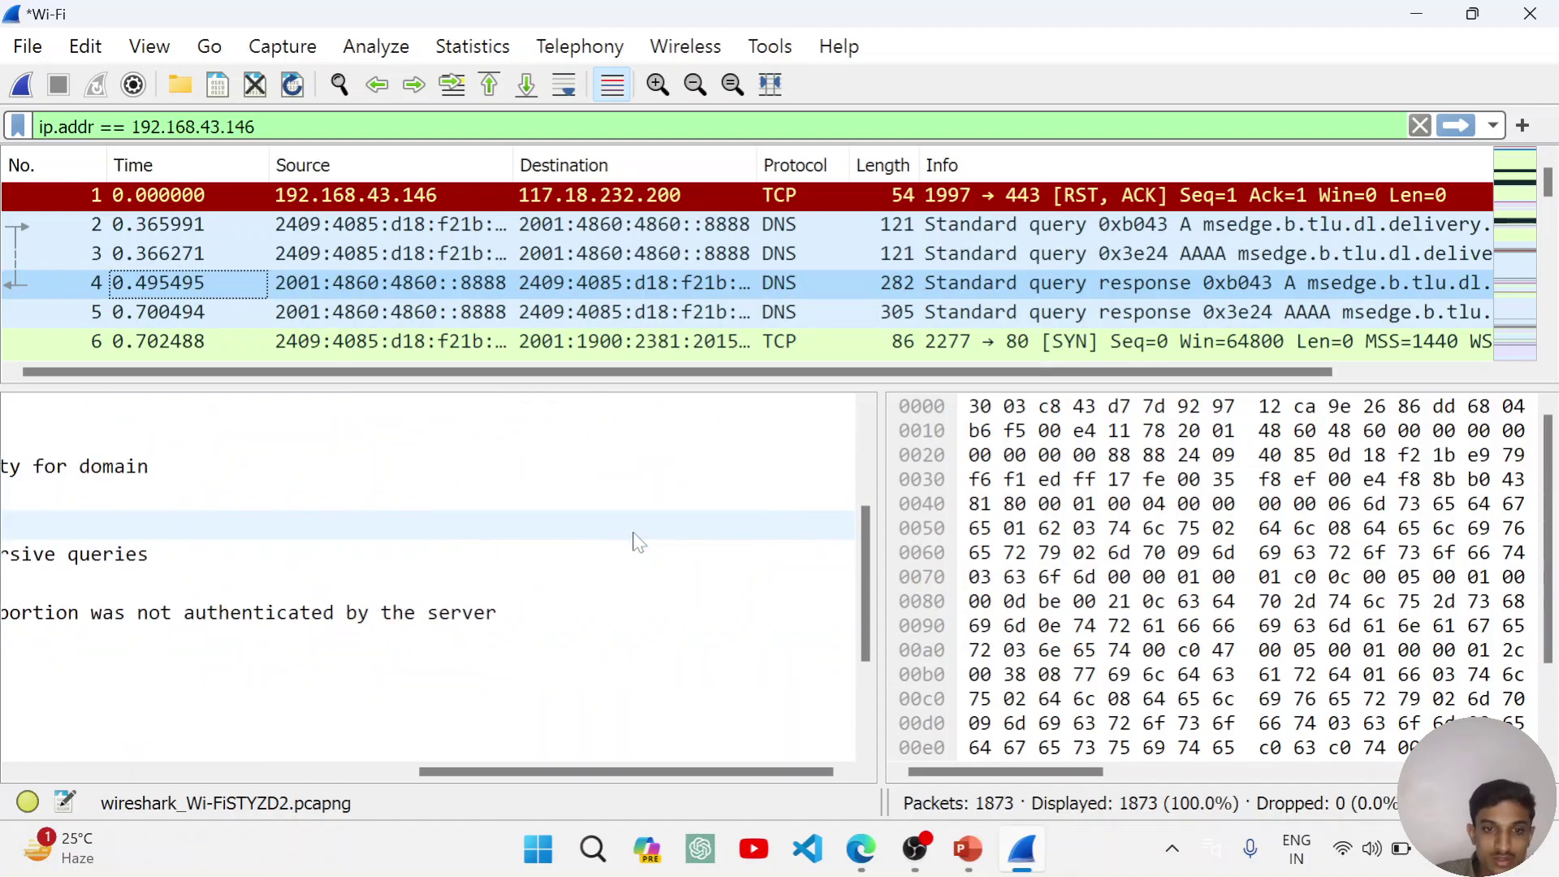
scroll(617, 537, left, 5)
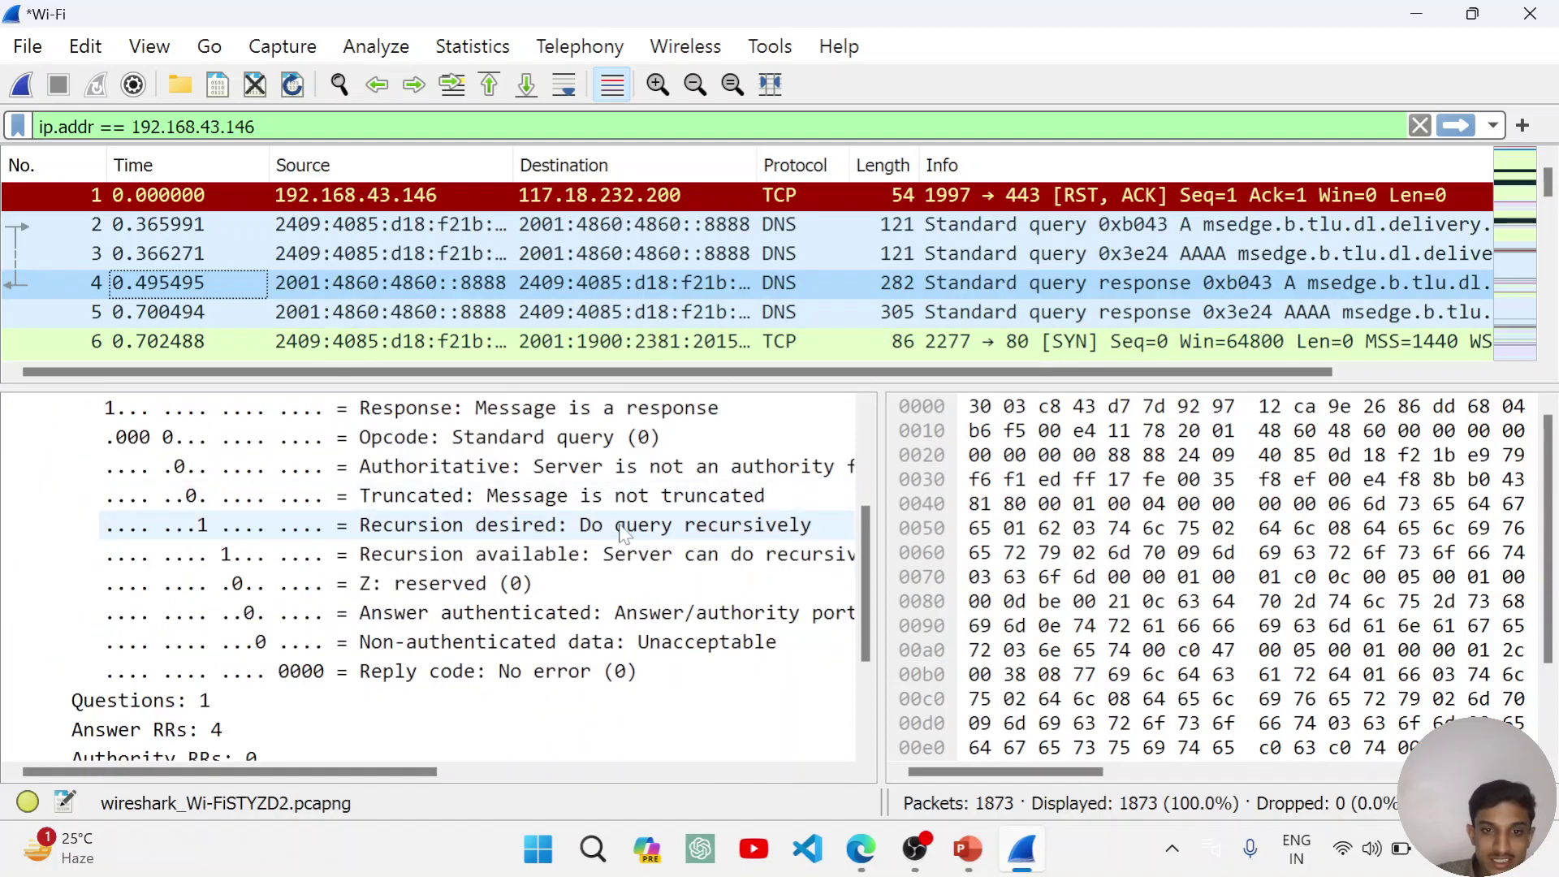
scroll(595, 552, right, 3)
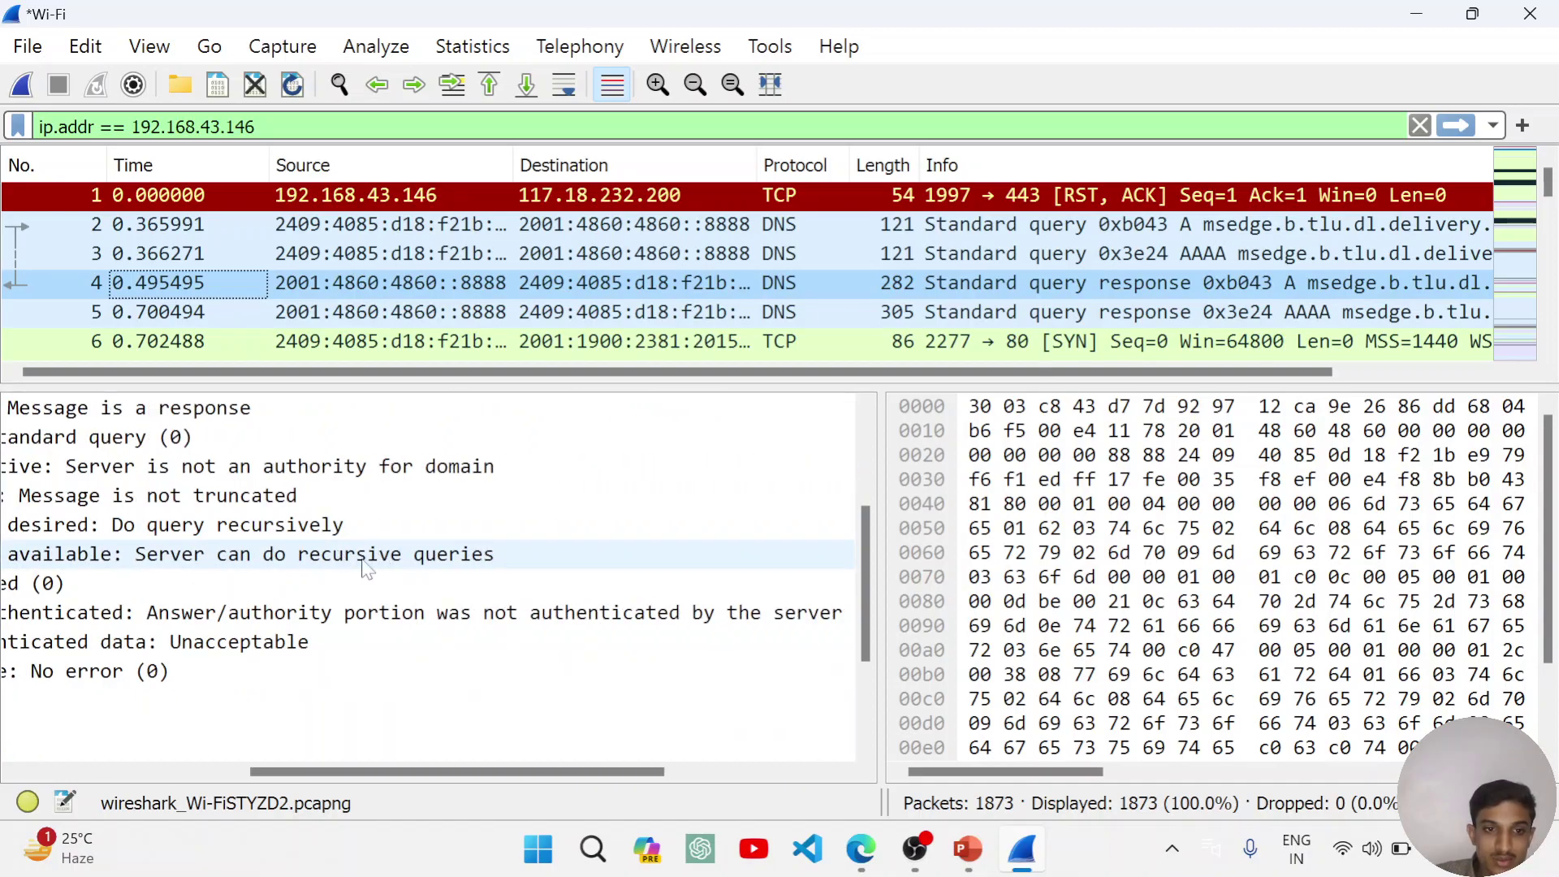
scroll(364, 568, left, 3)
scroll(268, 583, down, 1)
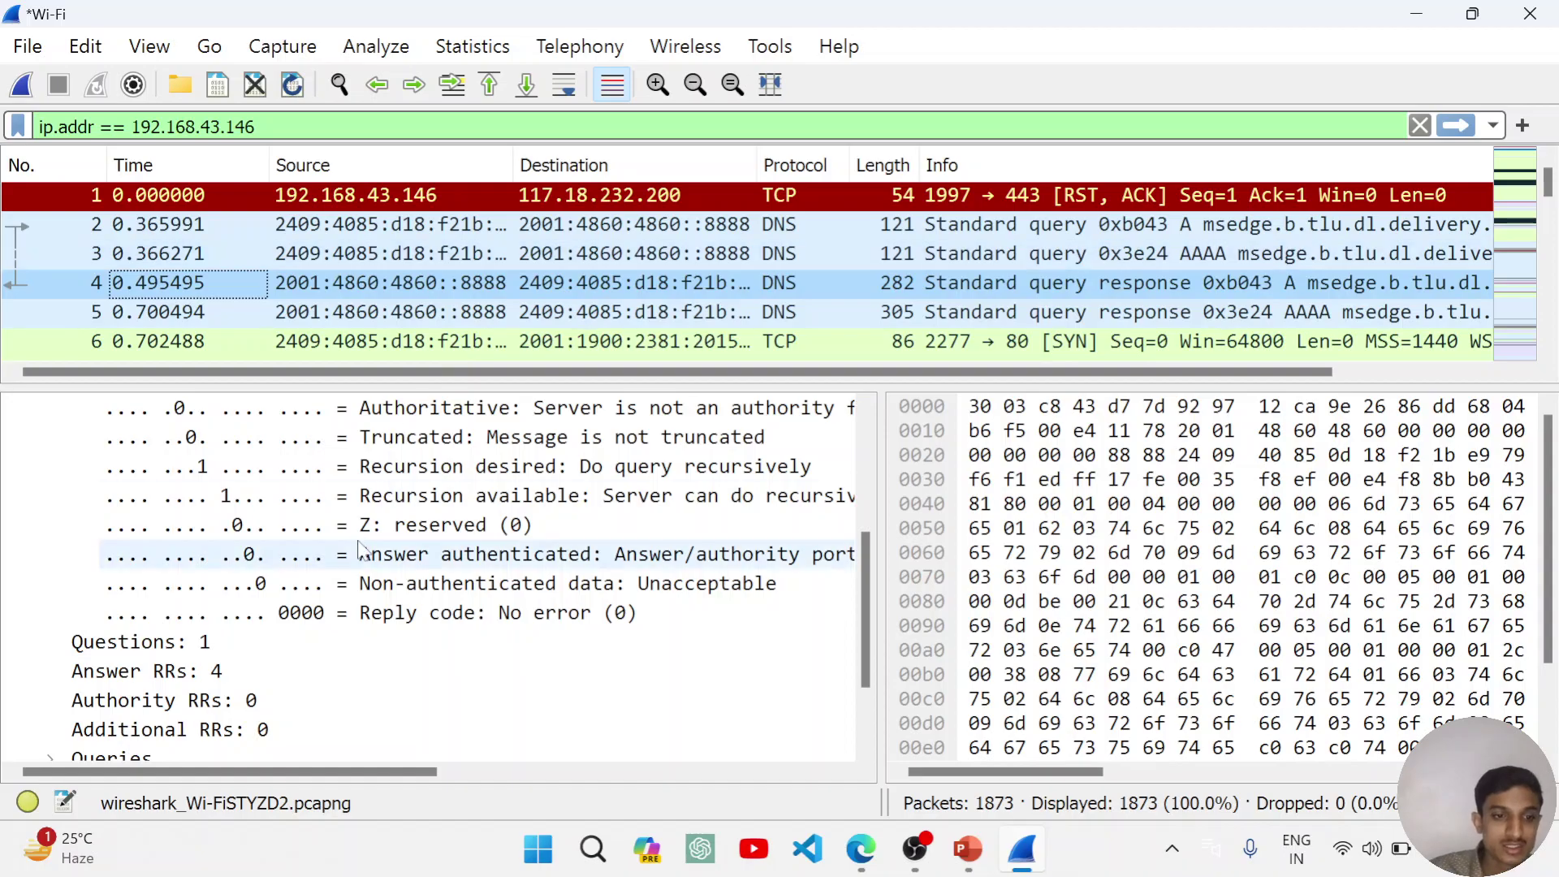
scroll(358, 599, down, 2)
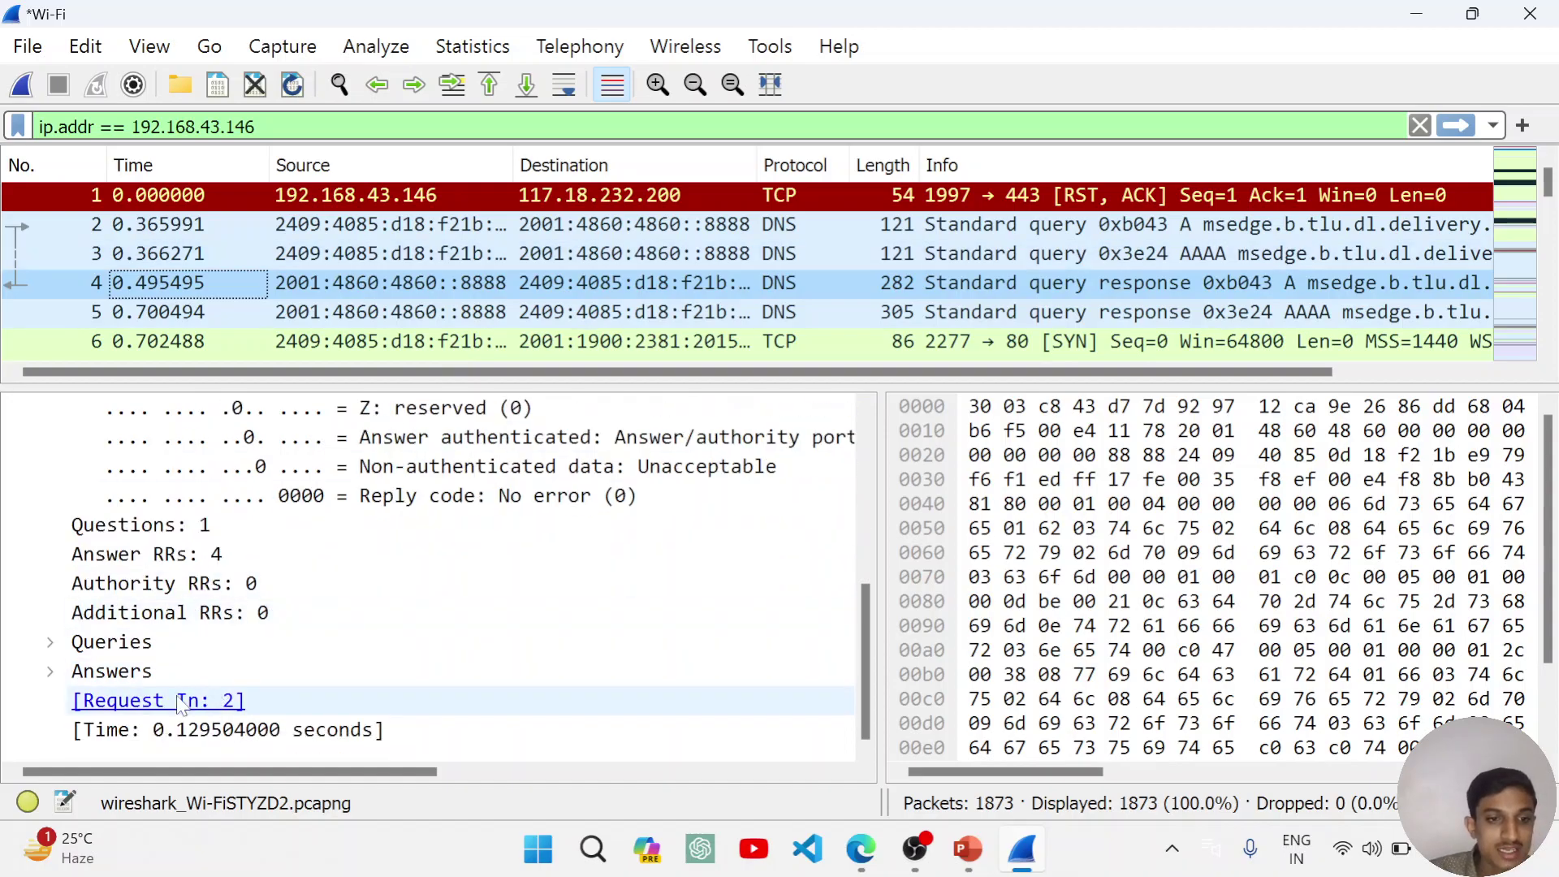
click(138, 708)
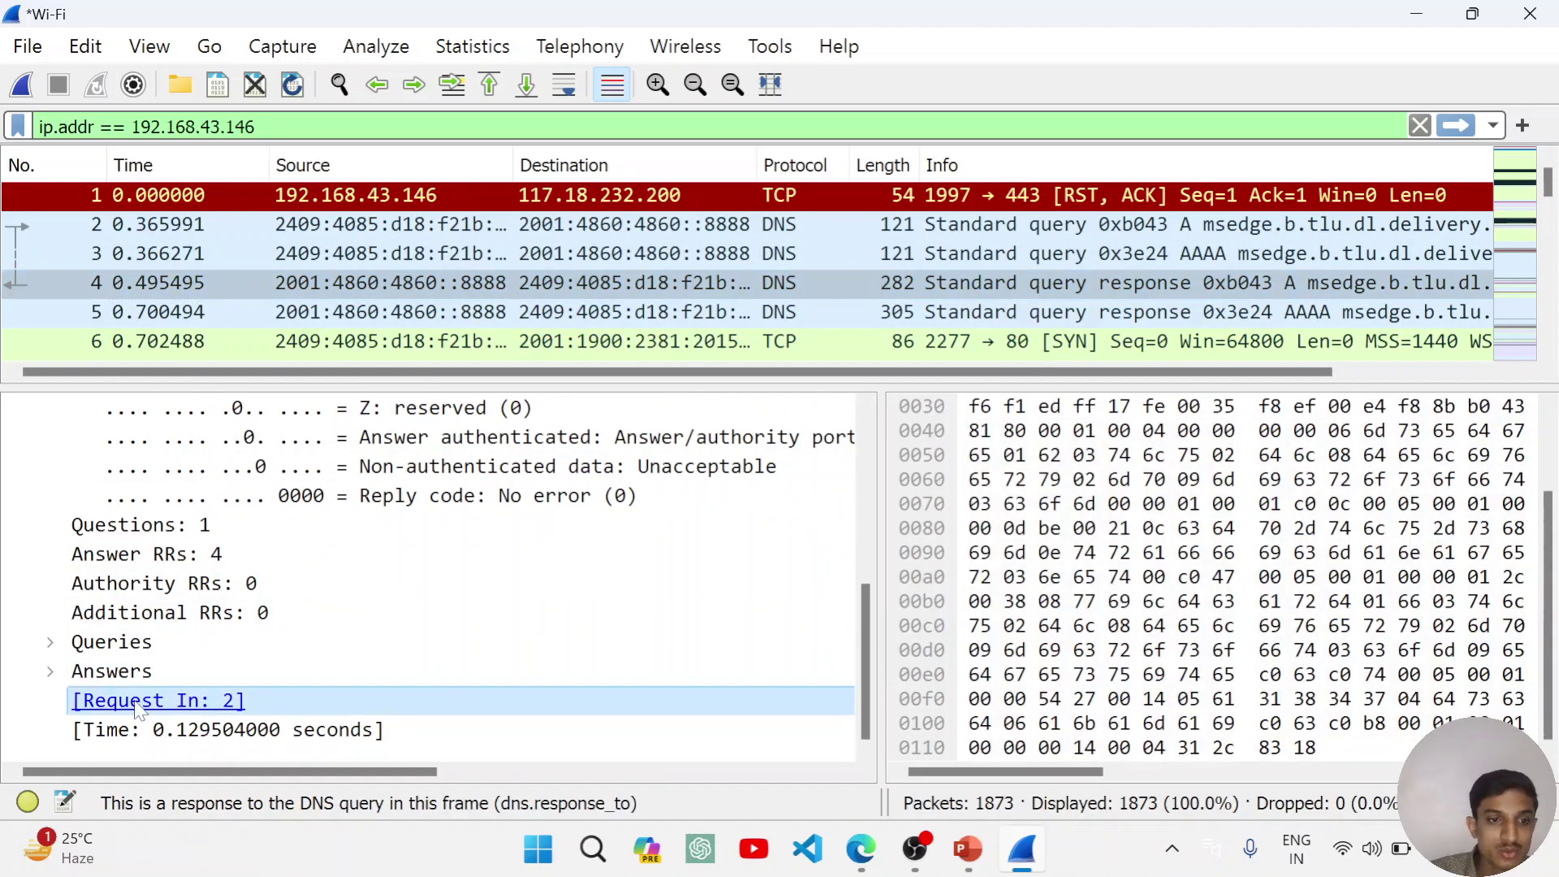
Step: Select packet 2 and expand its Queries section and the msedge.b.tlu.dl.delivery.mp.microsoft.com entry to read the query details
click(147, 222)
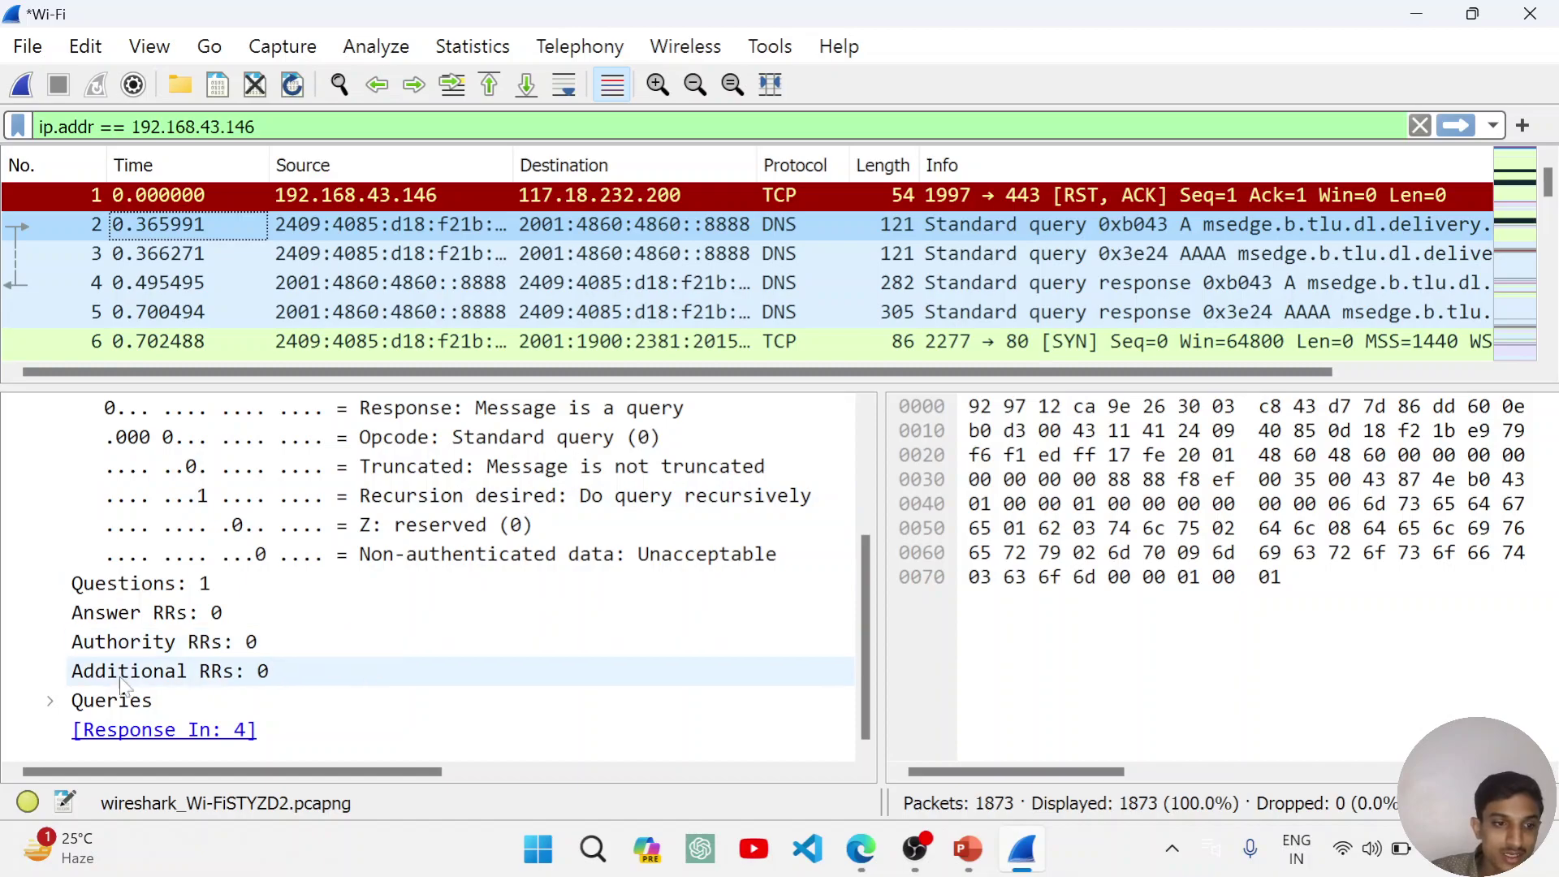
click(50, 702)
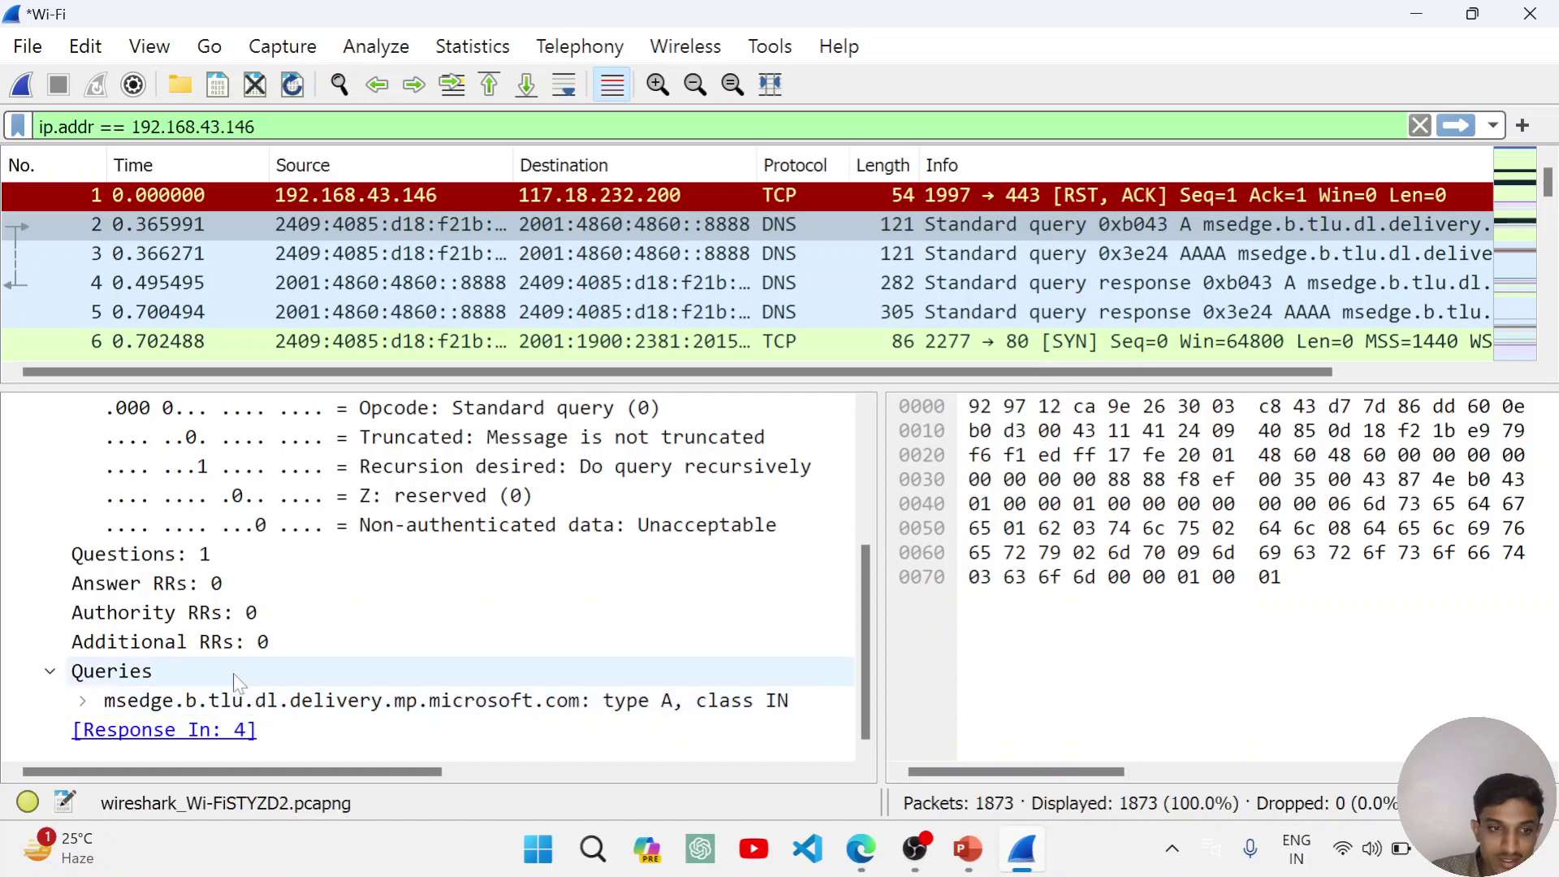
double_click(589, 705)
scroll(585, 723, down, 2)
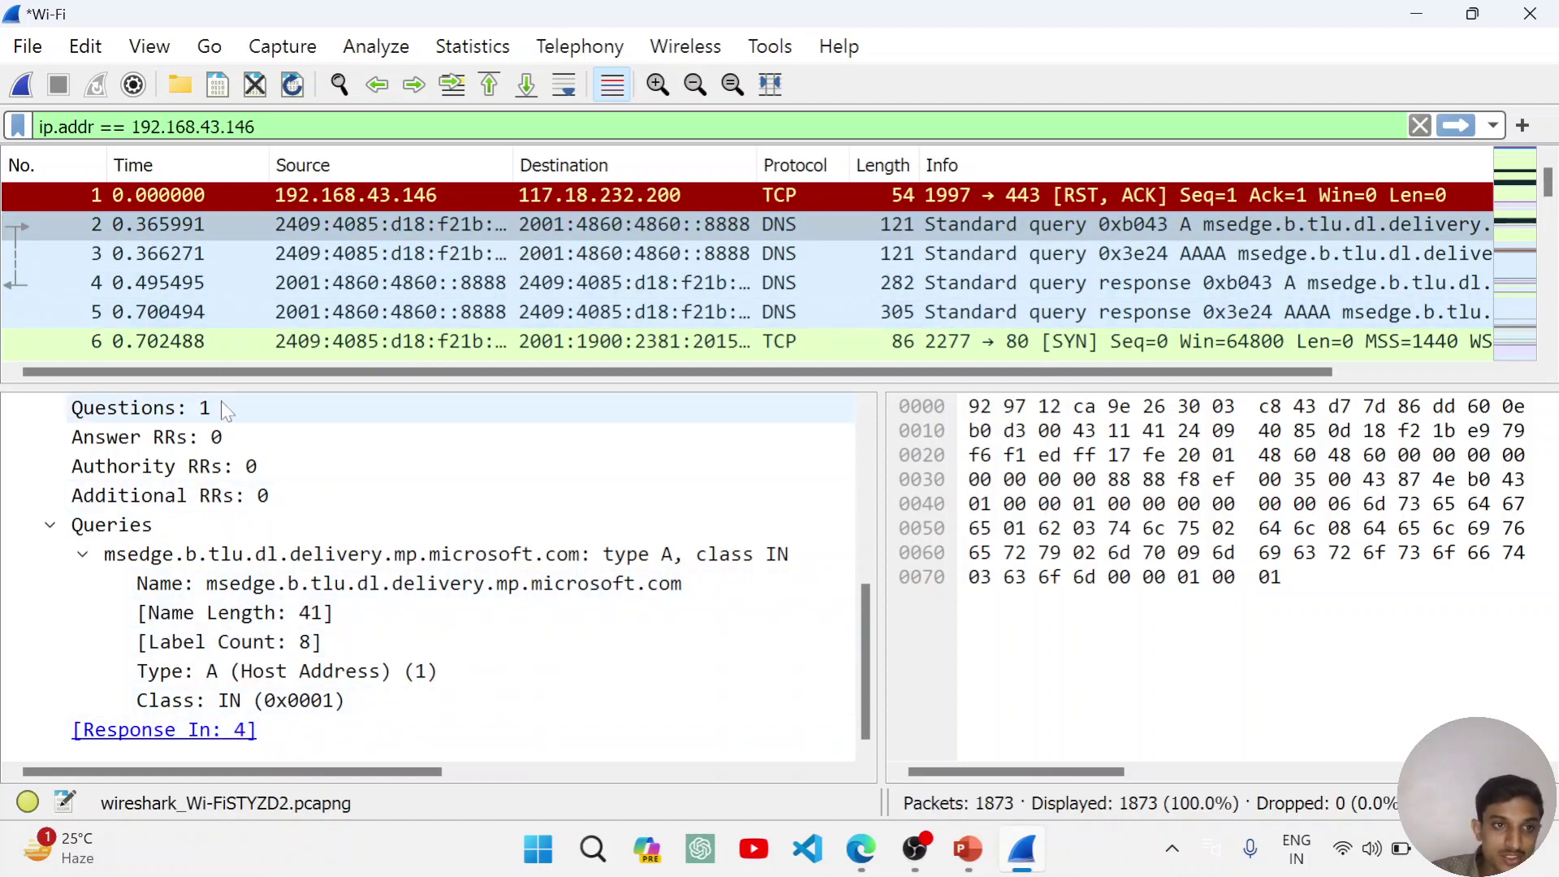
Step: Inspect the query name and type in response packets 4 and 5, highlighting the Name field
click(188, 280)
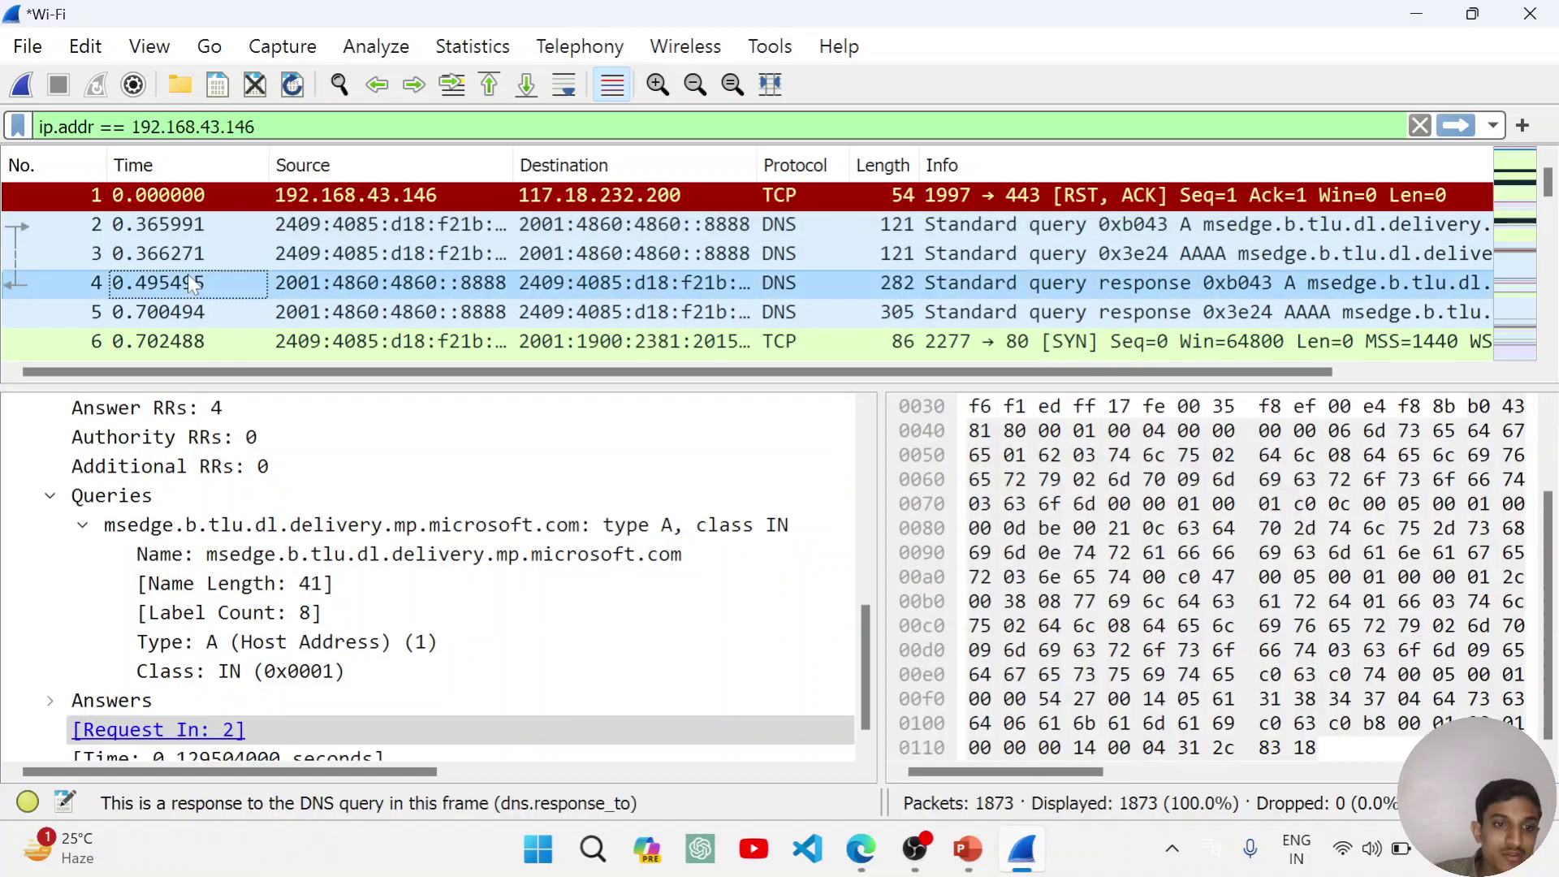
scroll(238, 536, down, 1)
click(237, 530)
scroll(237, 504, up, 1)
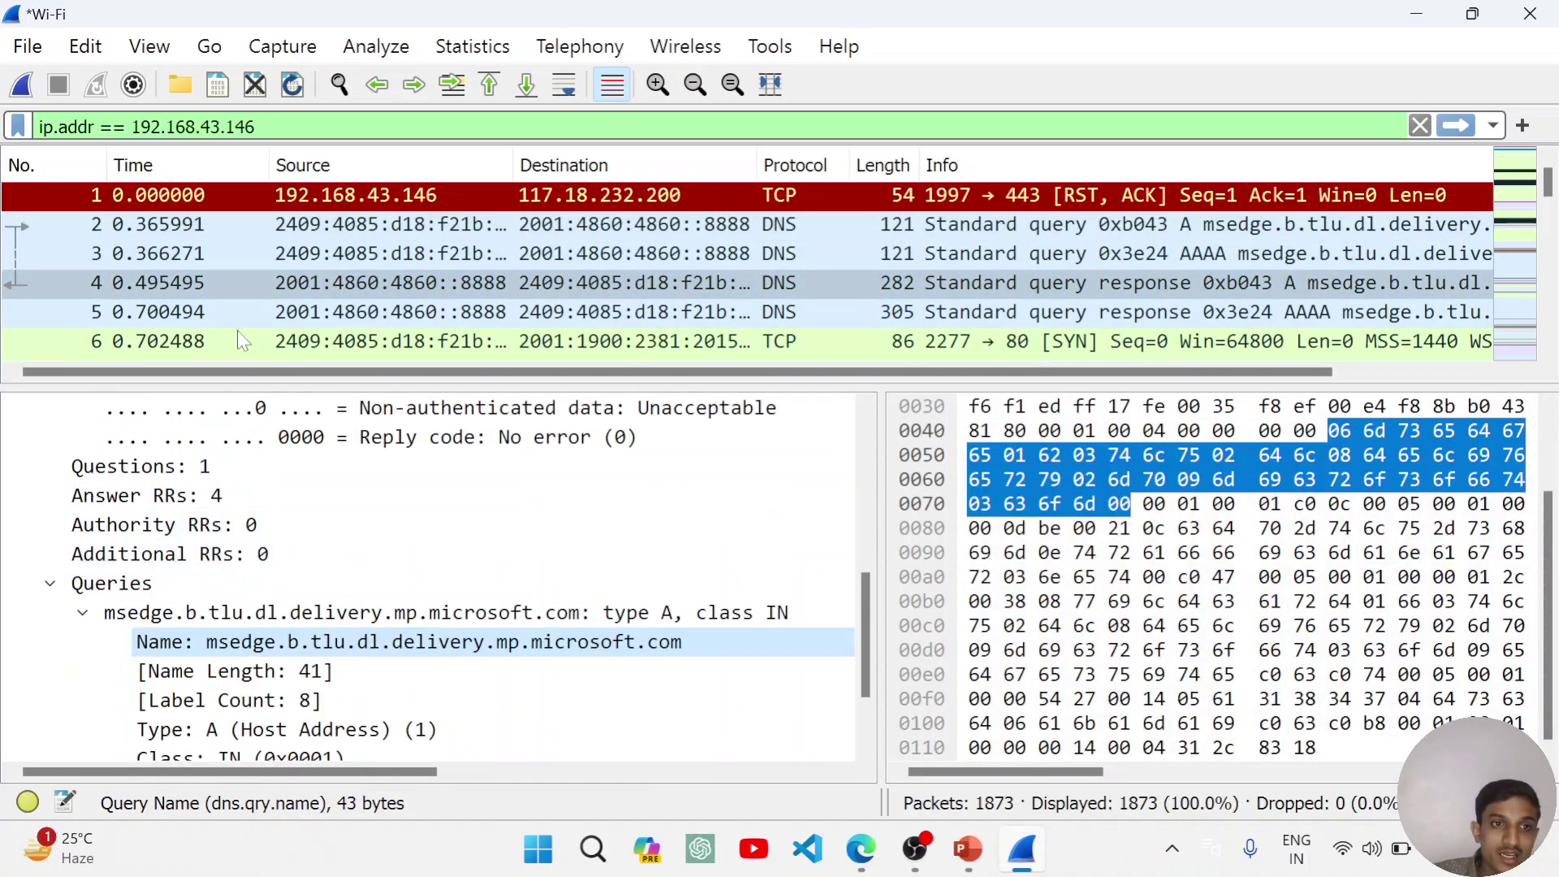
click(223, 310)
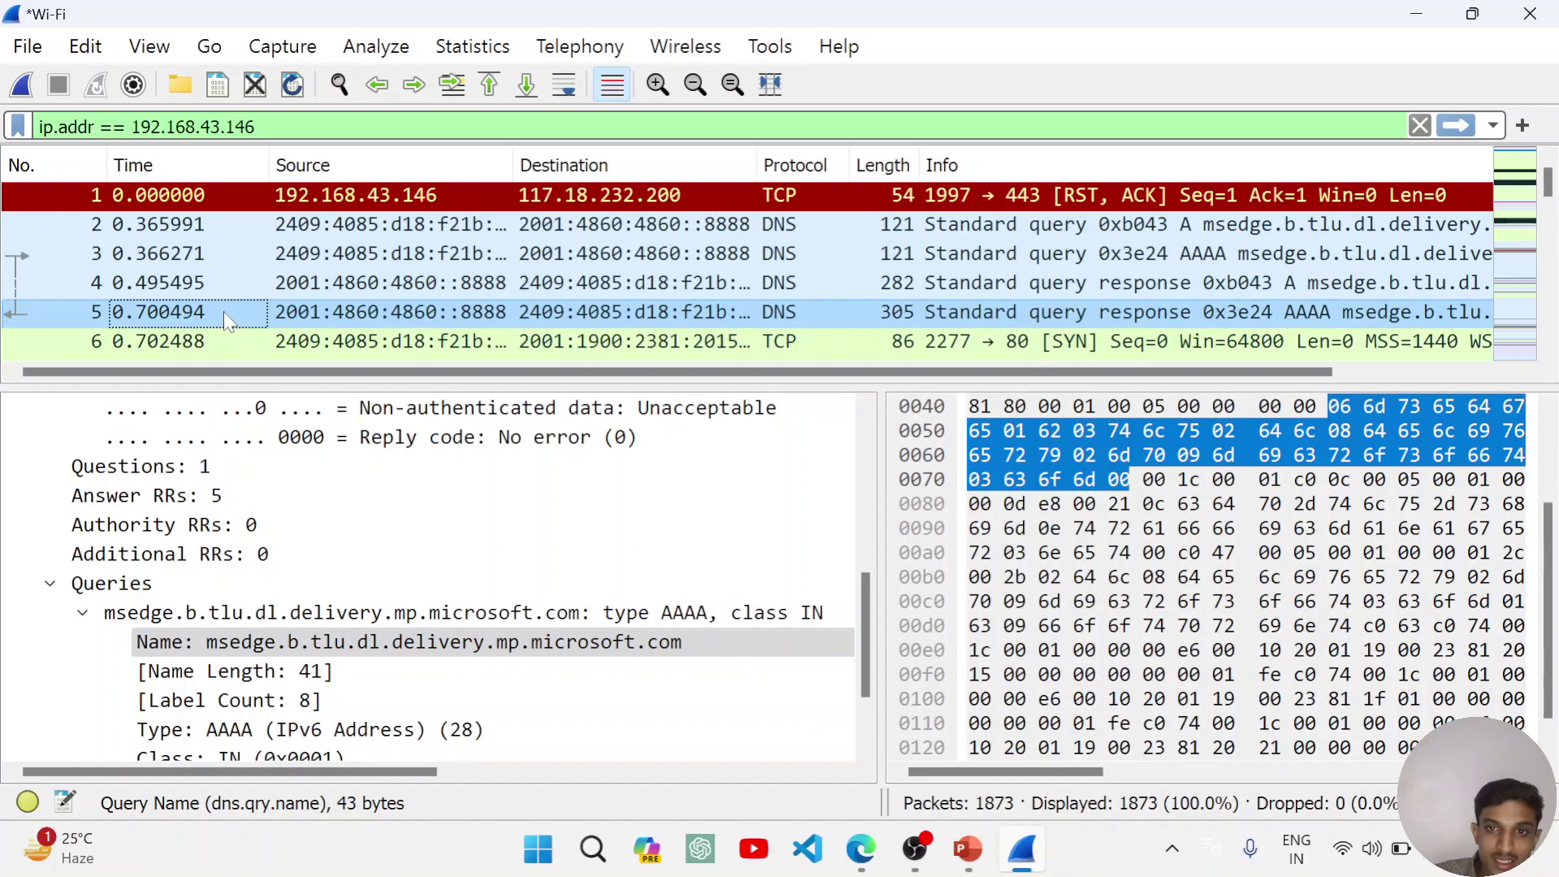
Step: Review packet 5's query details, collapse its Queries section and examine its DNS response flags
scroll(318, 635, down, 2)
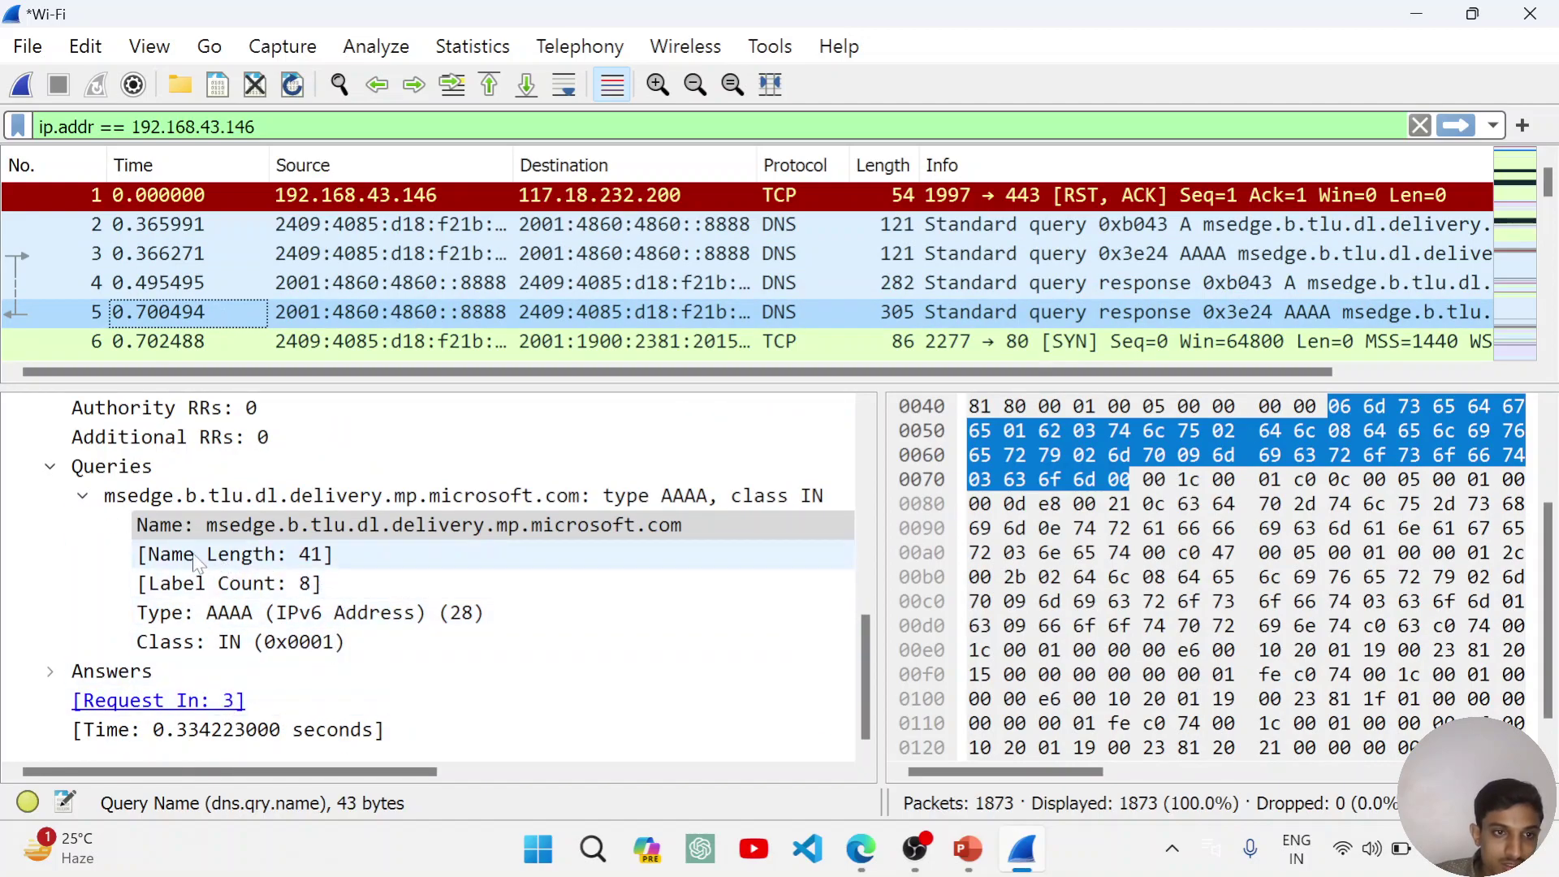
click(50, 466)
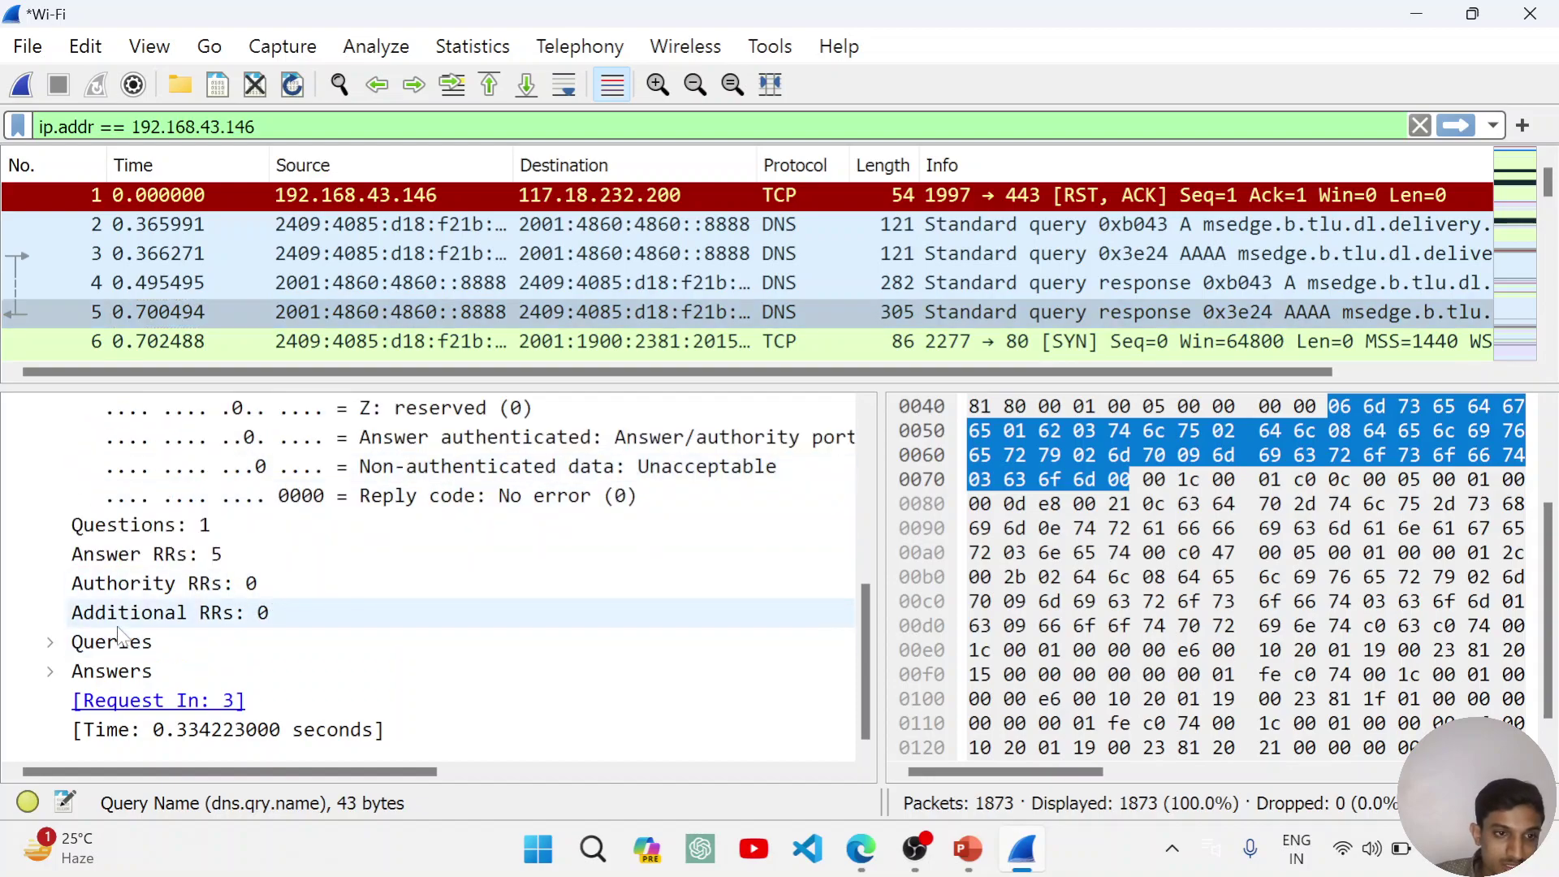
scroll(187, 598, up, 2)
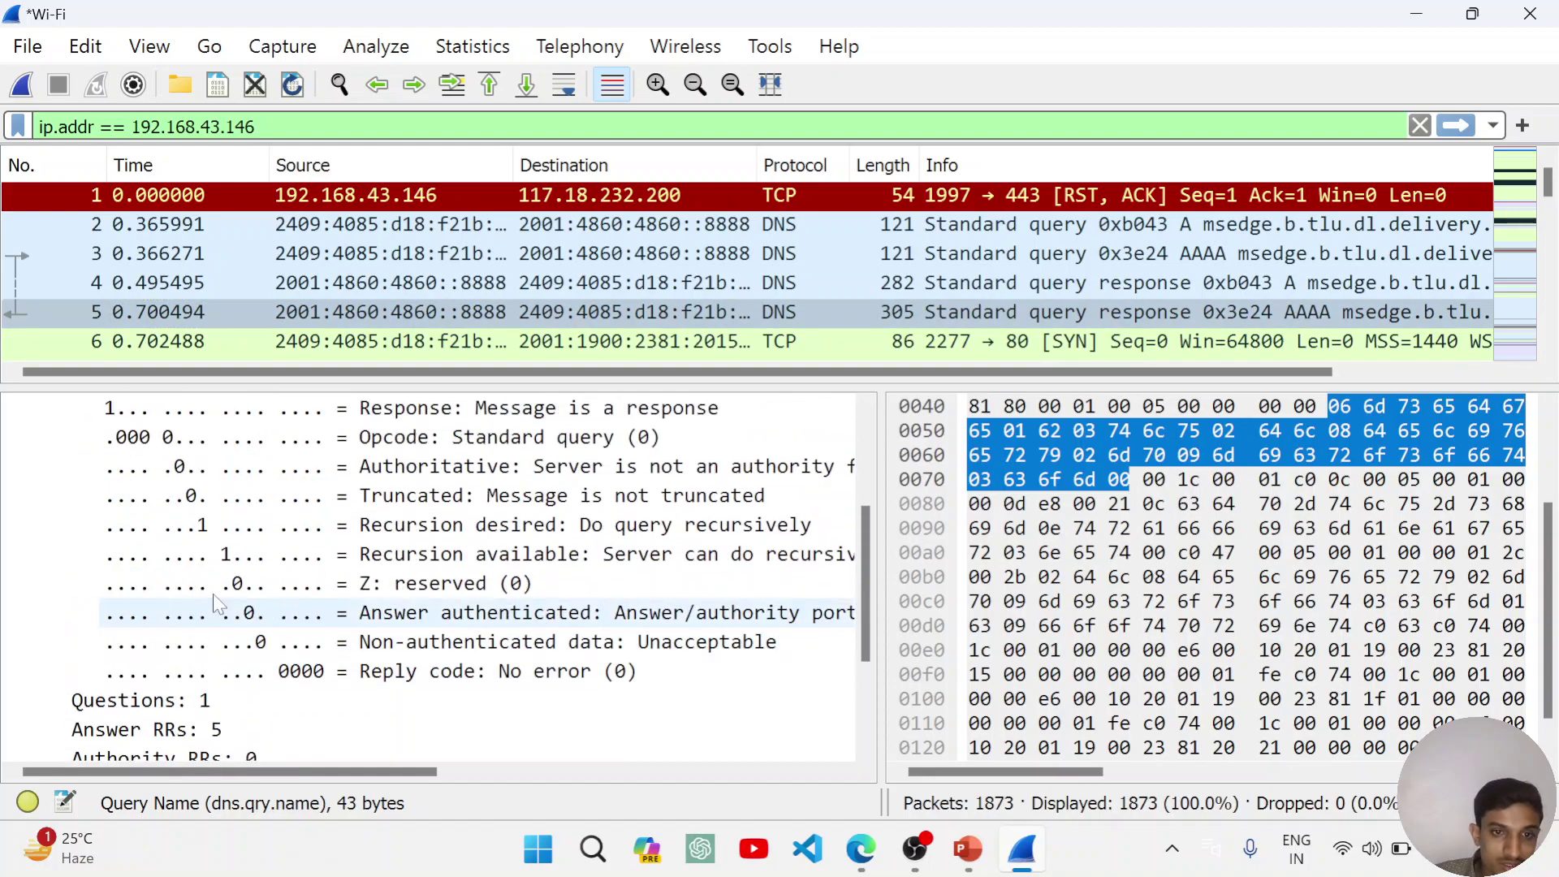
scroll(430, 553, up, 1)
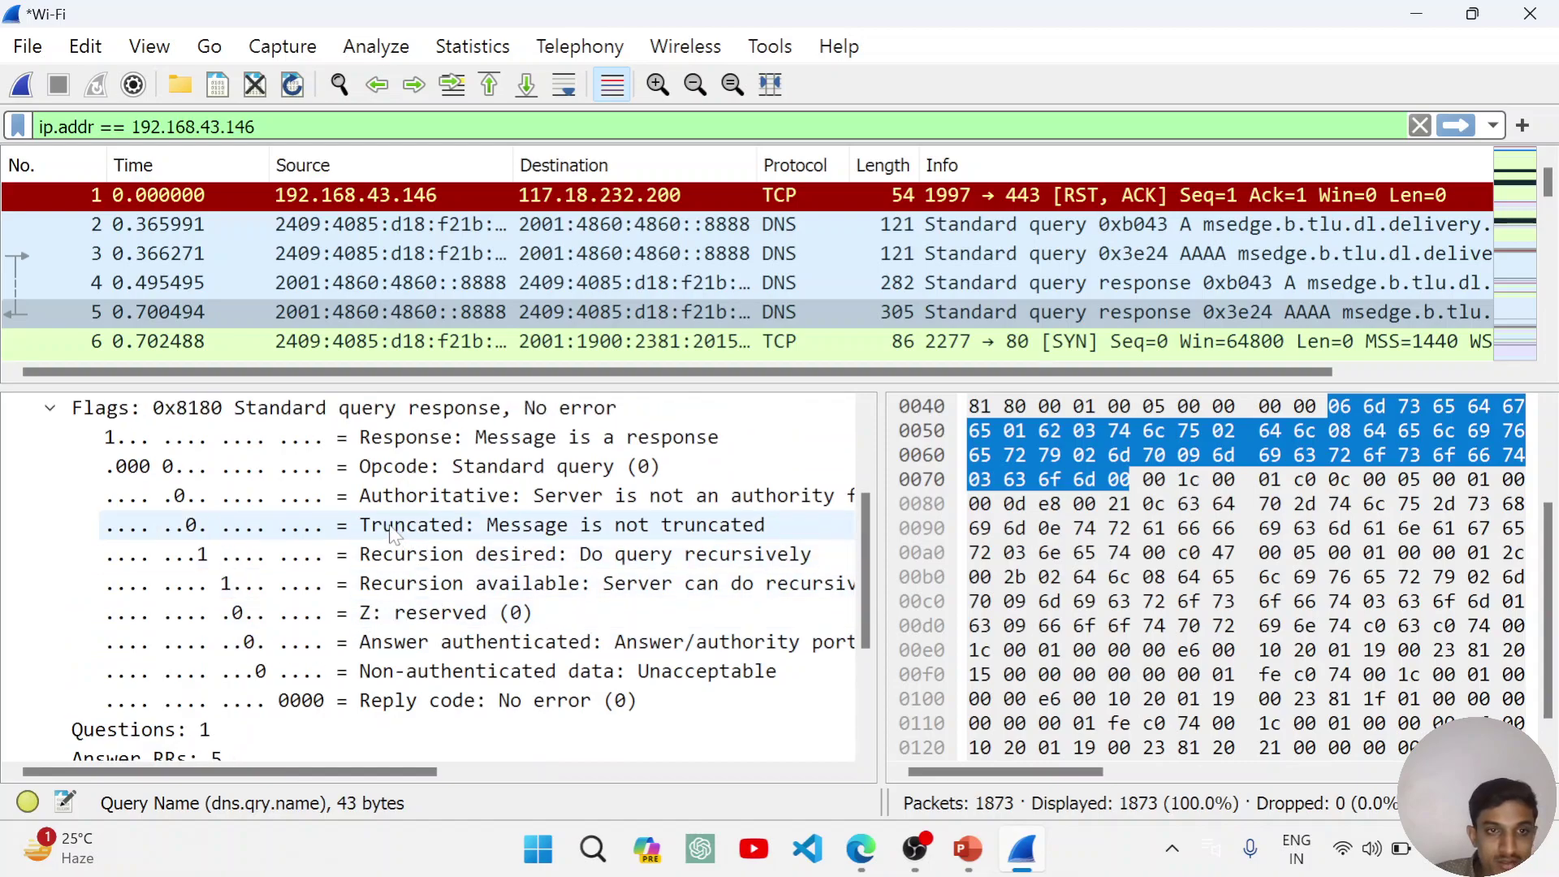
Step: Select packet 4 and inspect its query's Type, Label Count, Name Length and Name fields
scroll(448, 301, down, 1)
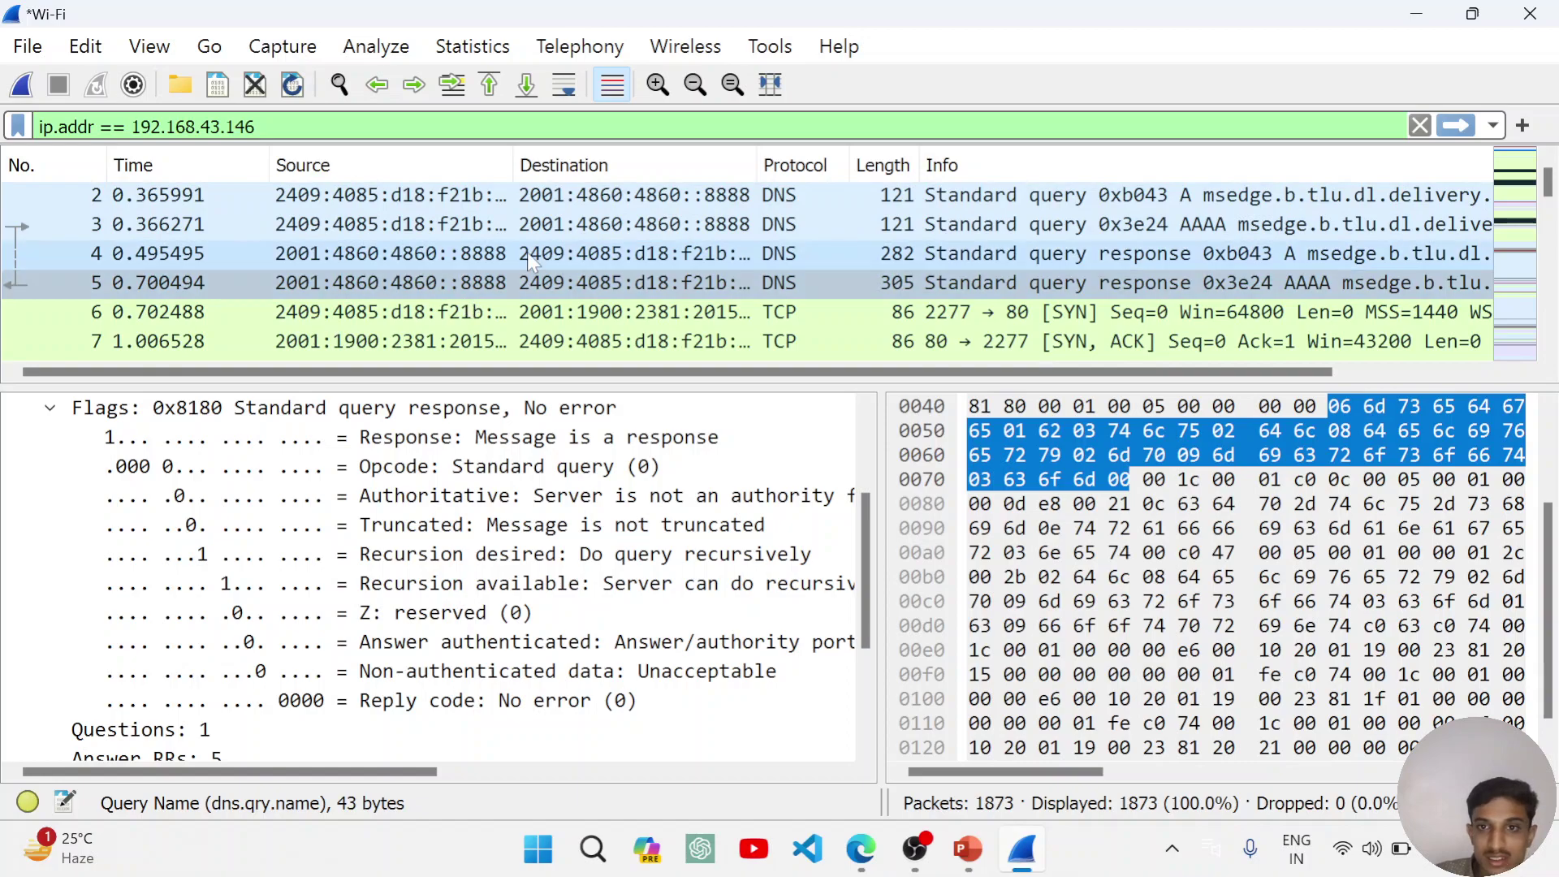
click(1058, 256)
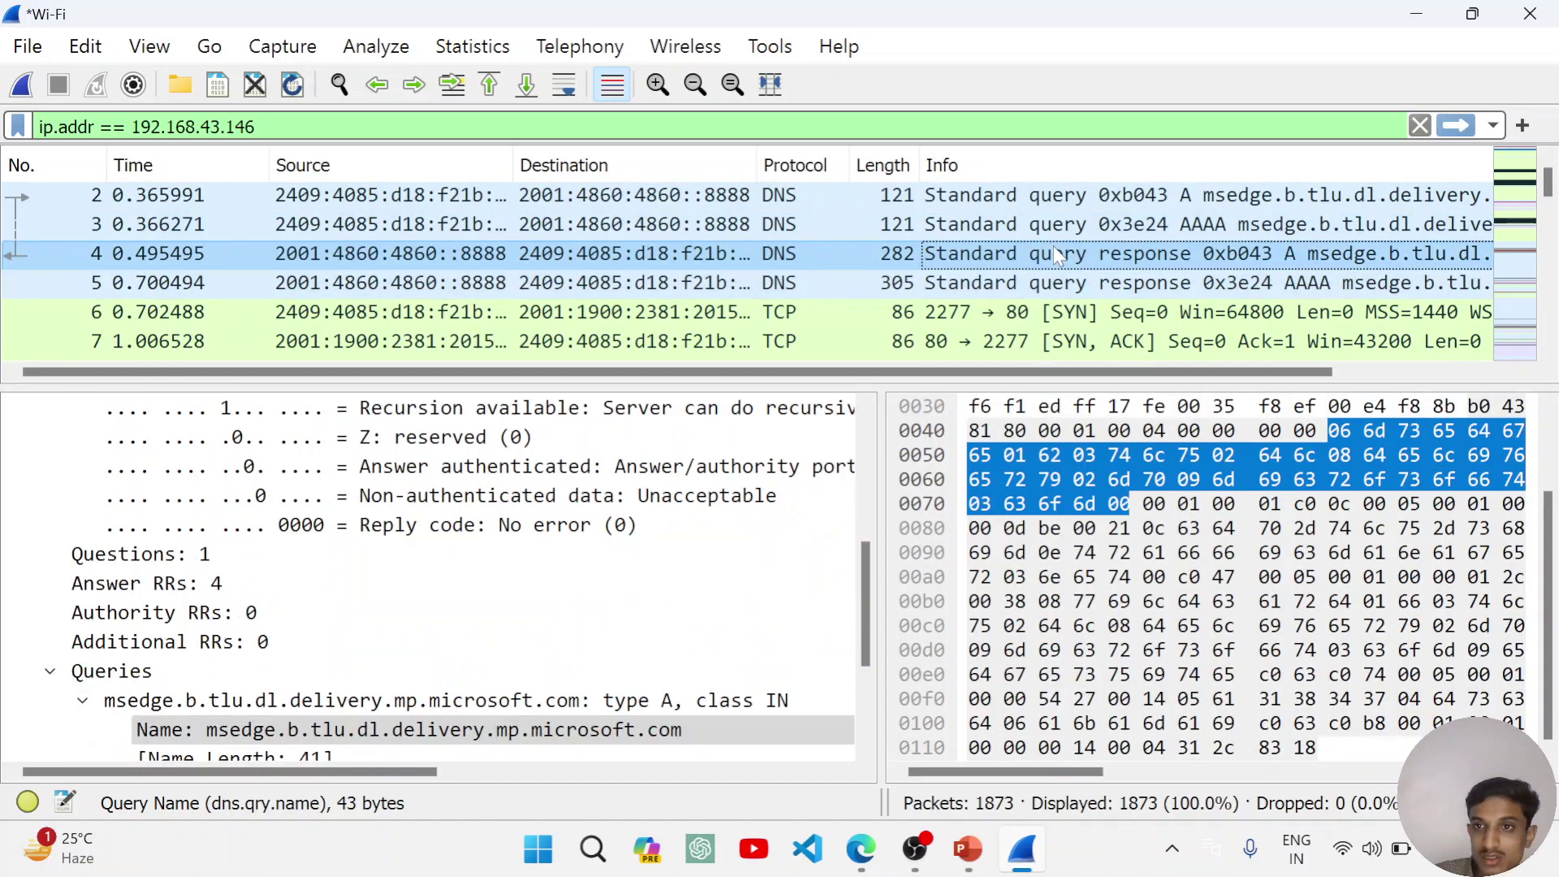
scroll(203, 560, down, 3)
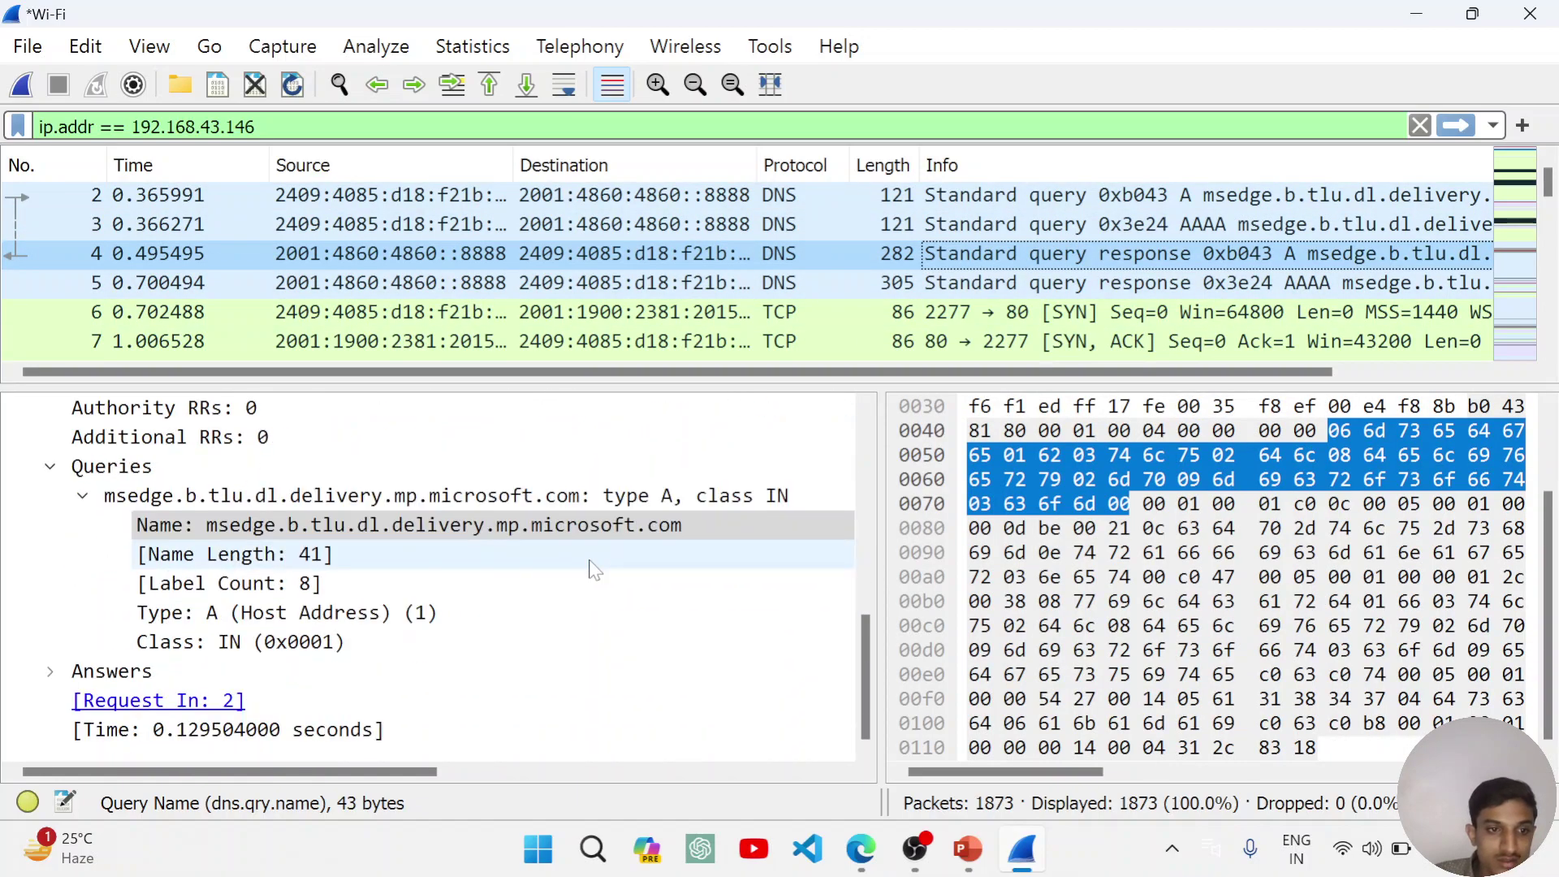
click(146, 617)
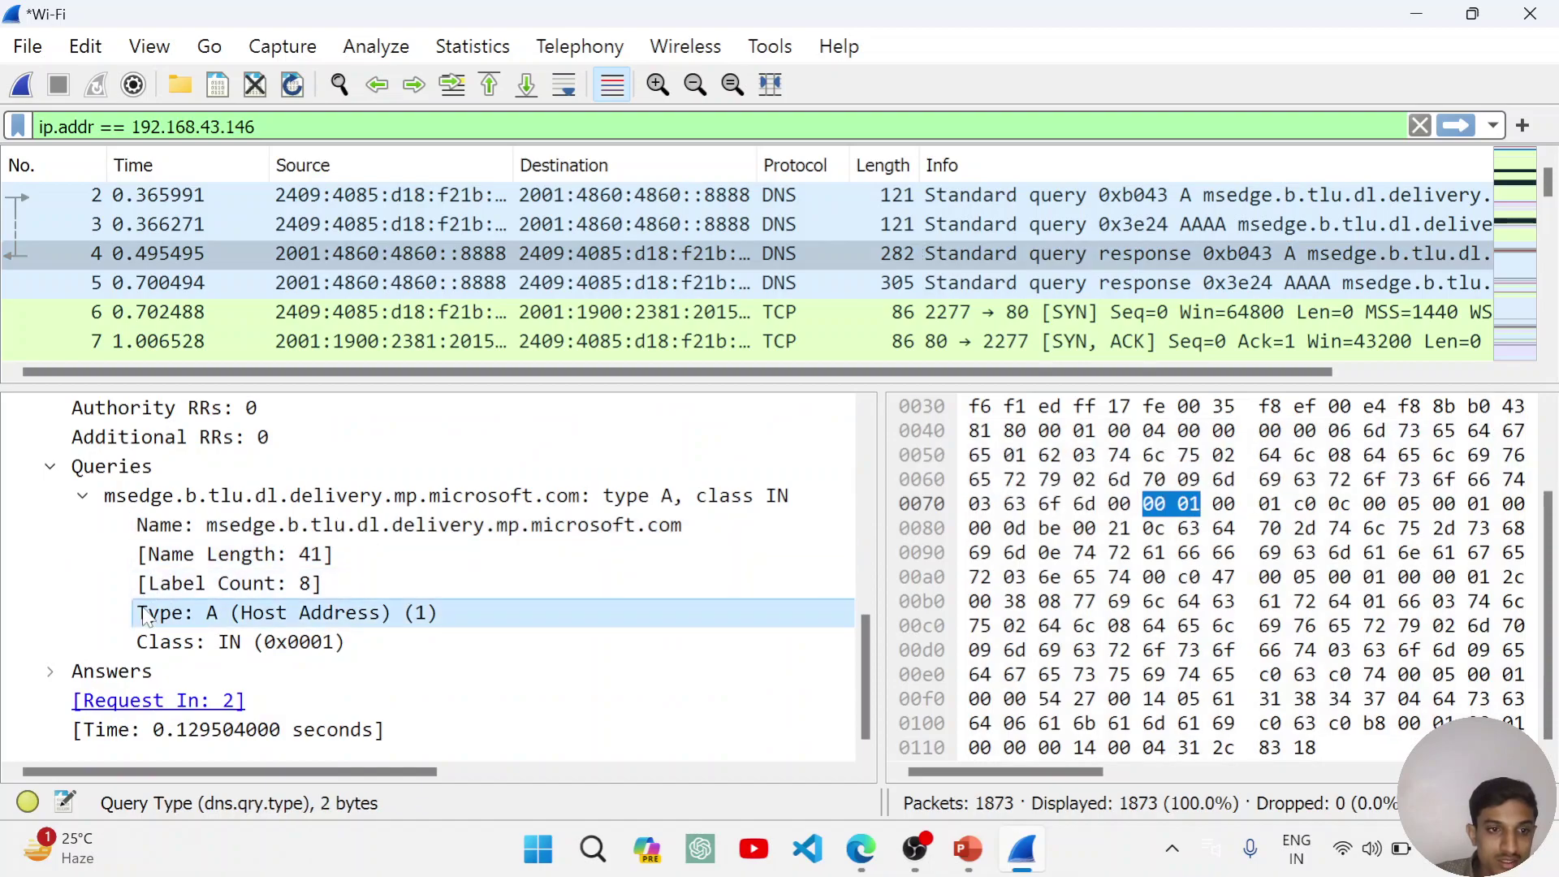
click(299, 585)
click(313, 557)
click(328, 533)
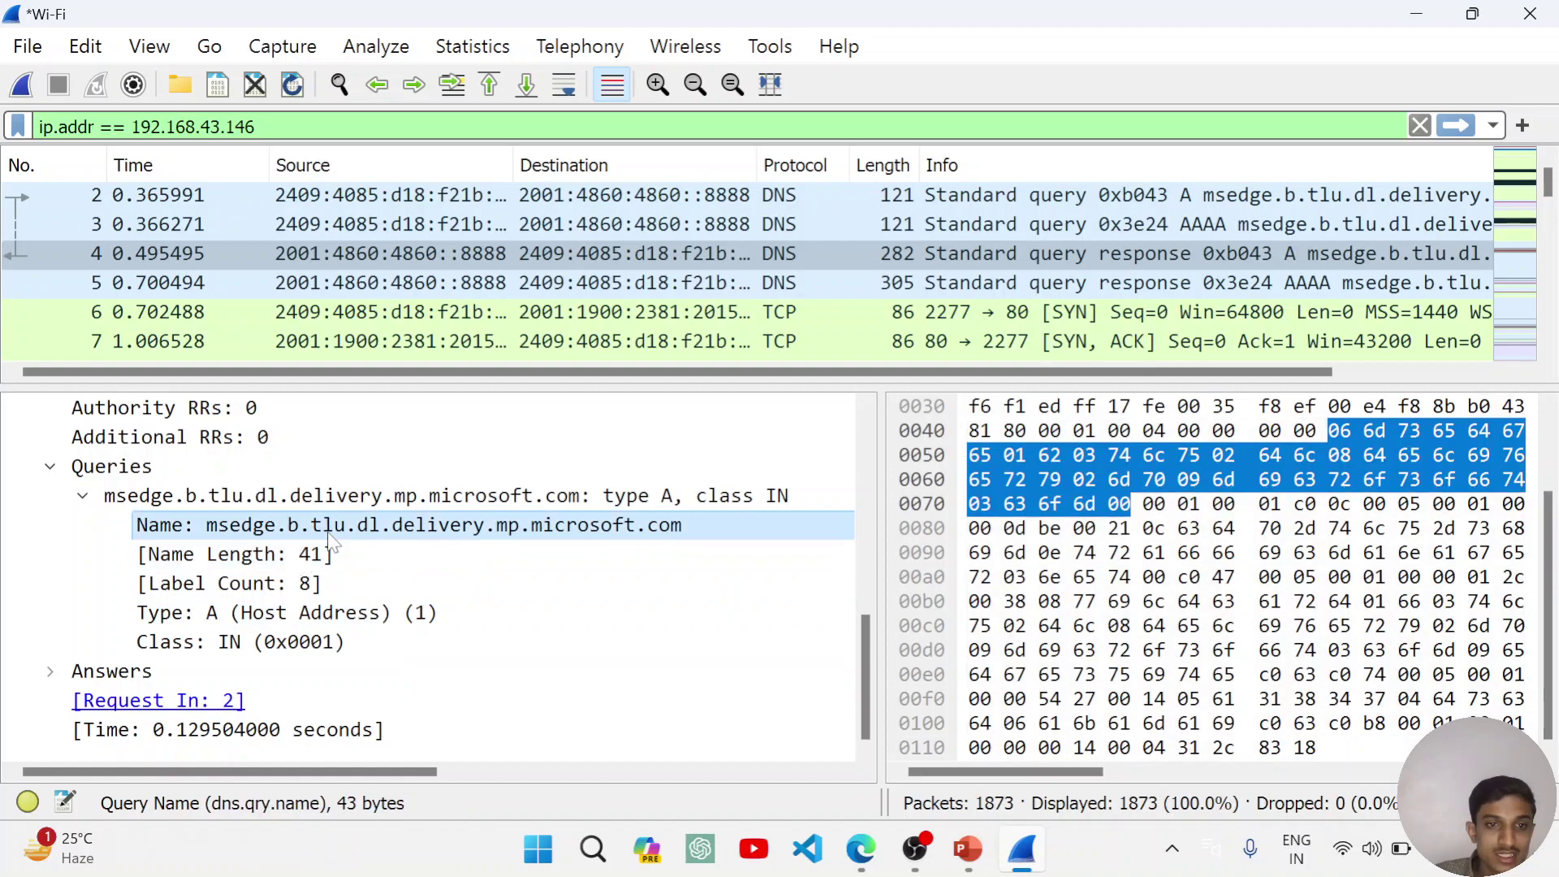
Step: Collapse packet 4's query entry, expand its Answers section and read the type and target of each answer record
scroll(332, 543, up, 2)
click(75, 612)
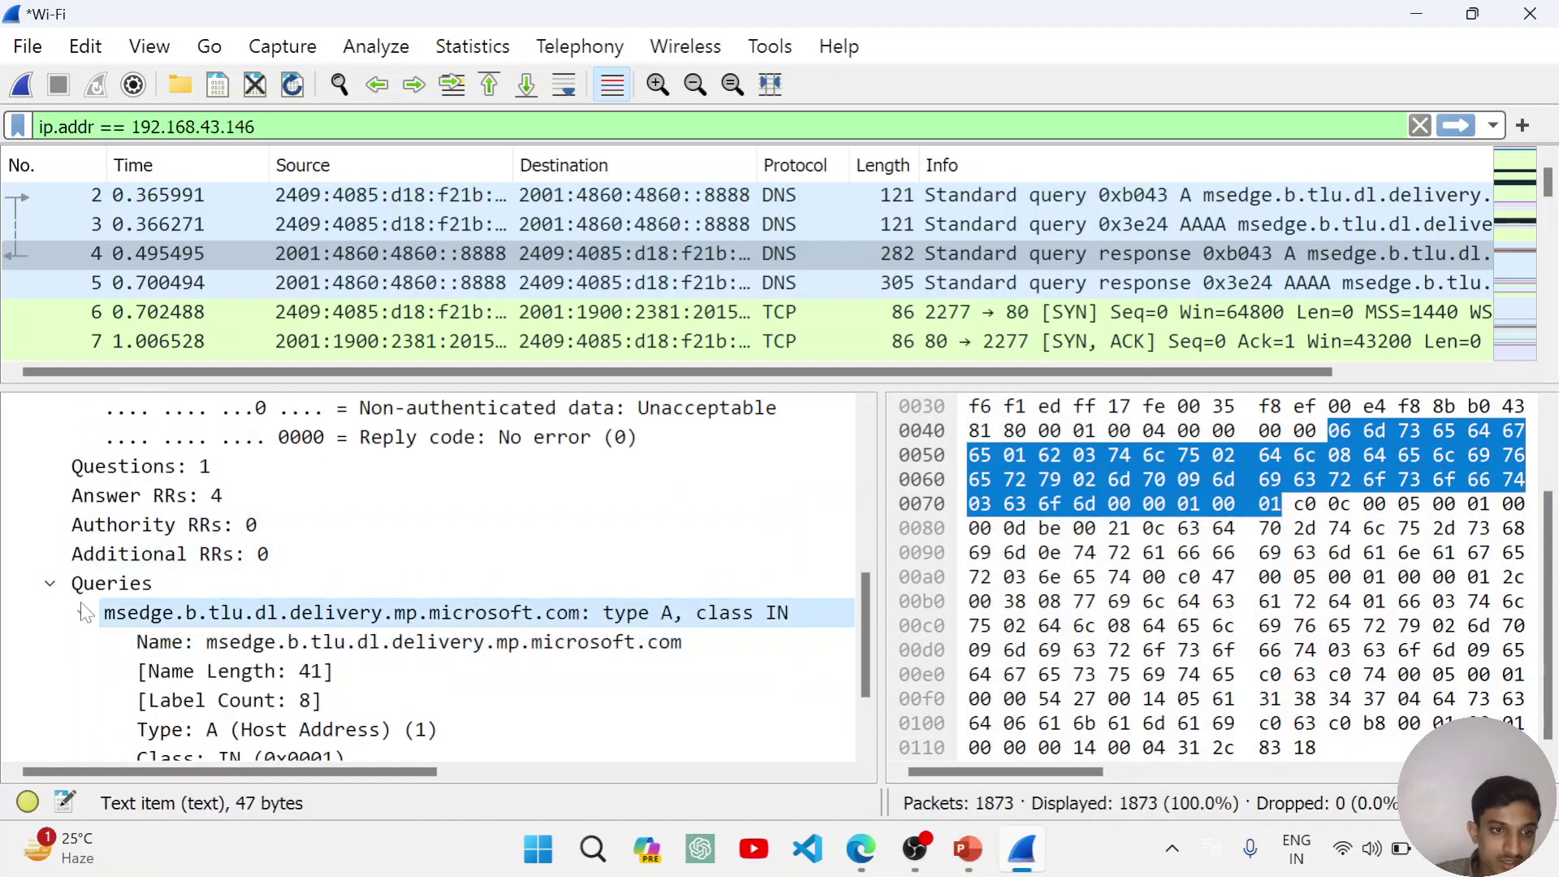
click(85, 613)
click(50, 670)
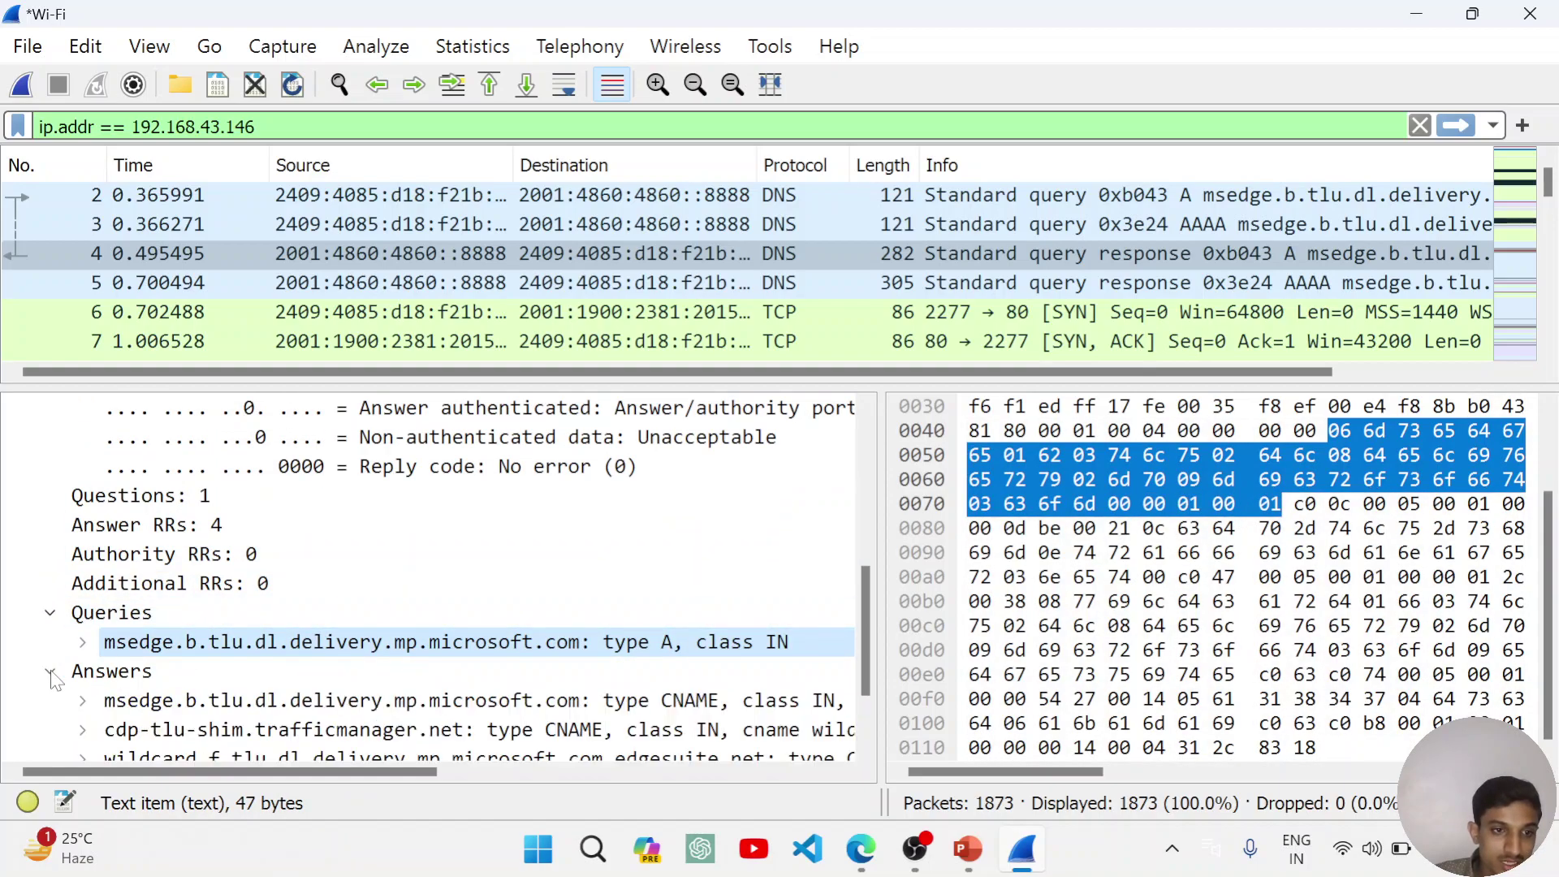
scroll(226, 615, down, 2)
scroll(471, 605, right, 5)
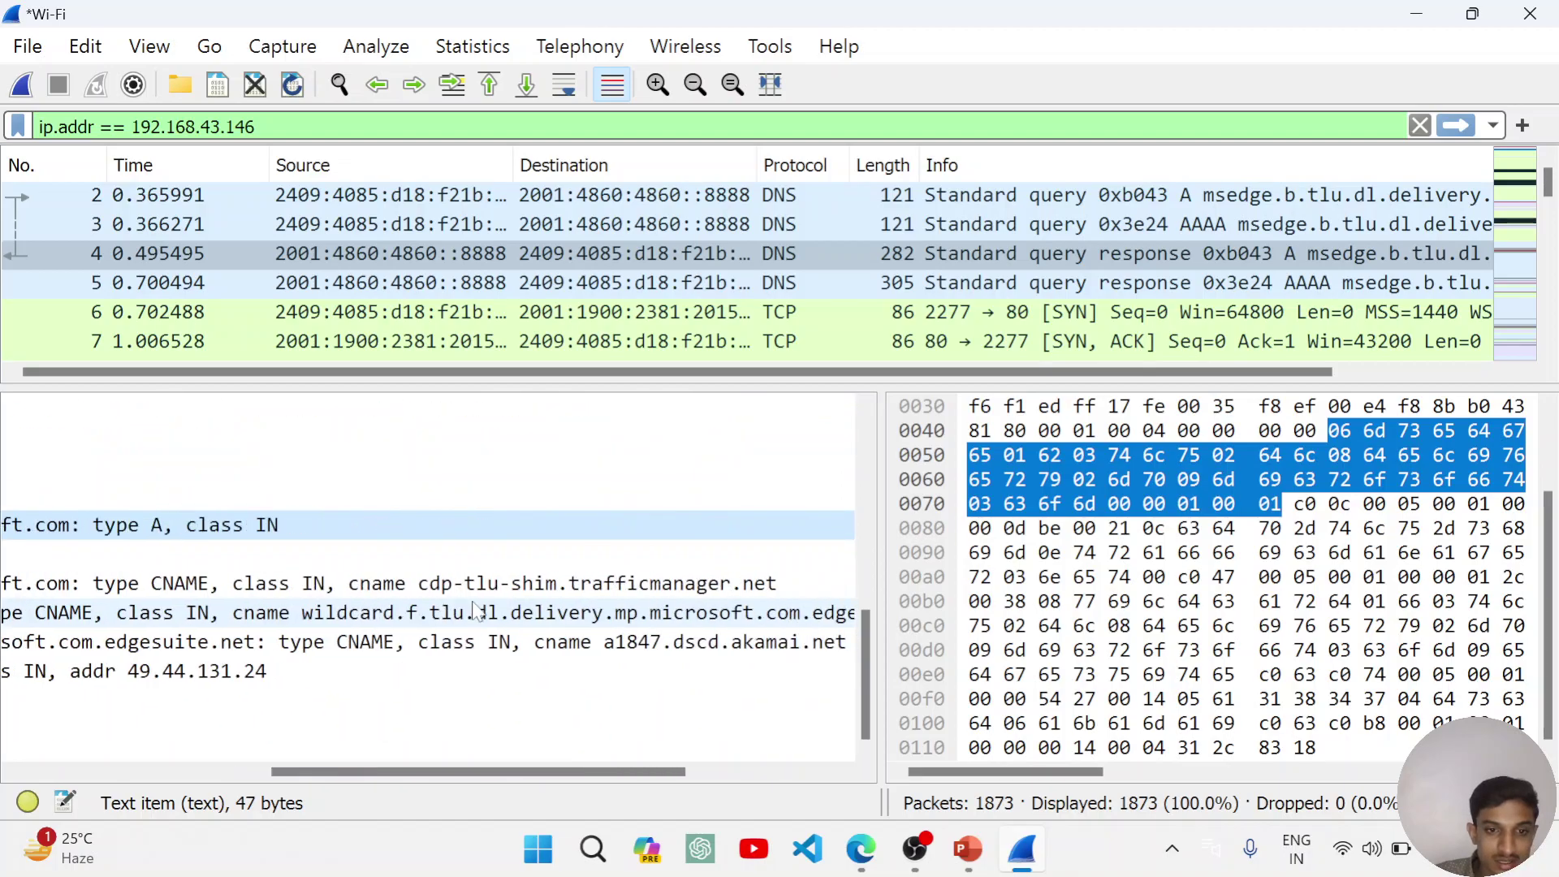
scroll(472, 605, left, 5)
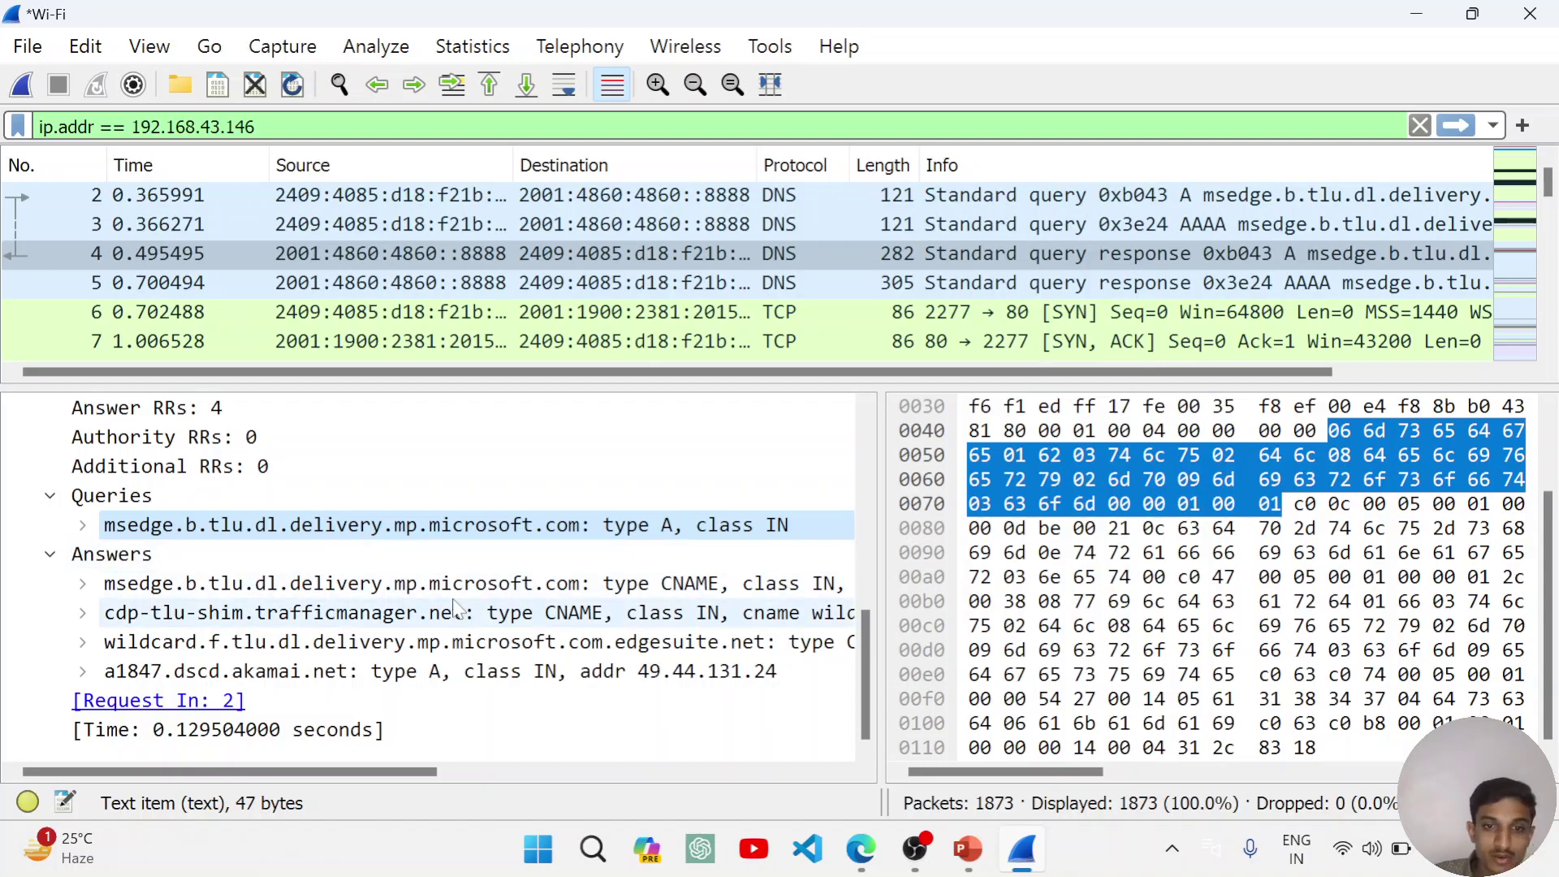
scroll(455, 585, right, 3)
scroll(569, 585, left, 3)
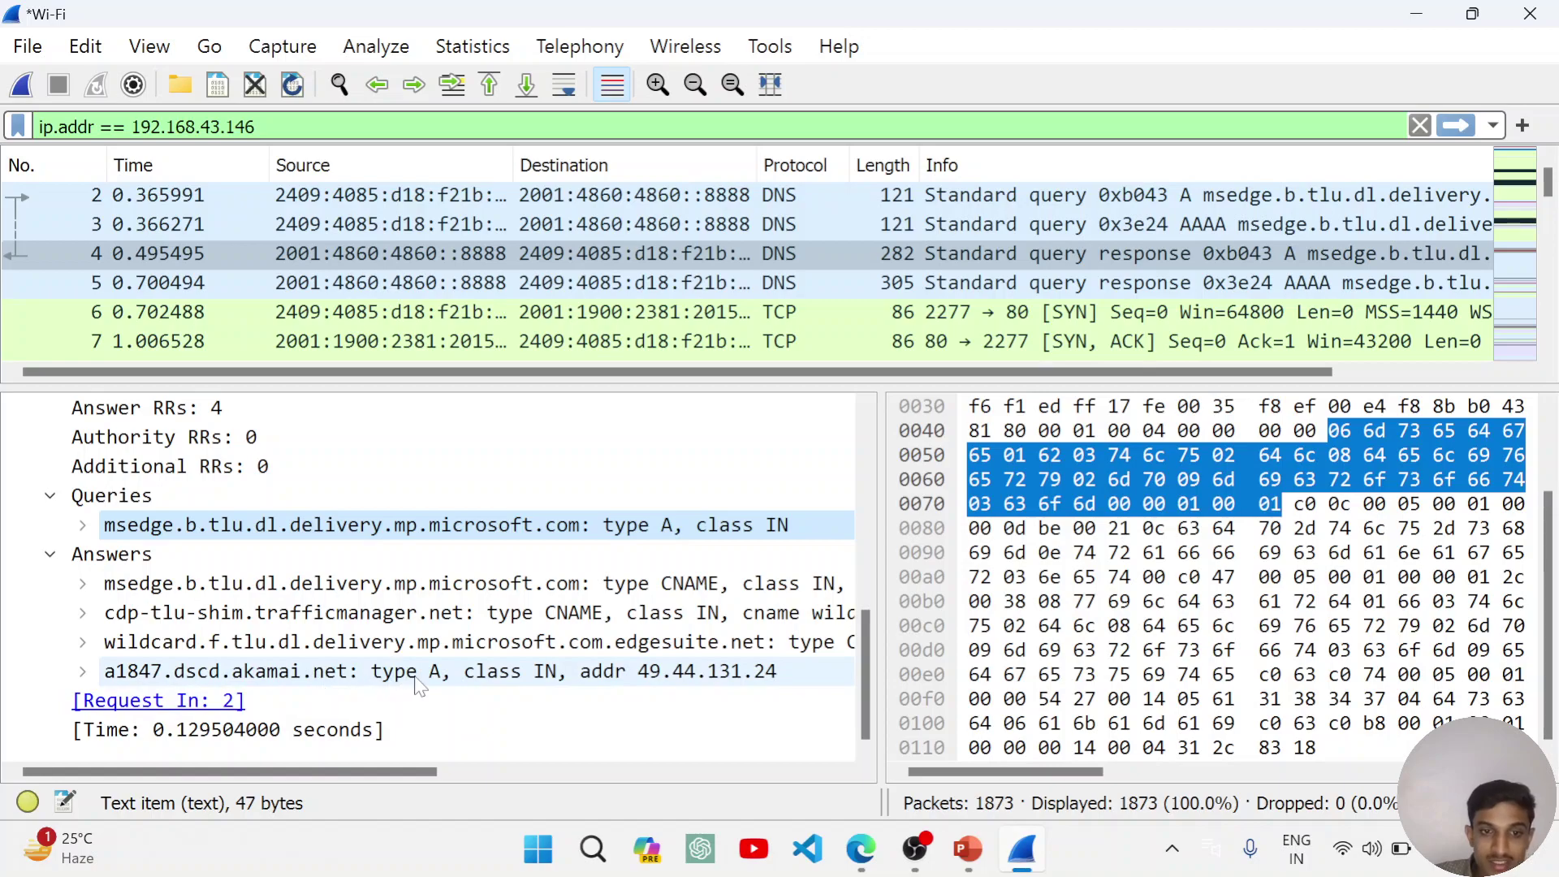
Step: Highlight packet 4's a1847.dscd.akamai.net type A answer and the time between the query and the response
click(640, 681)
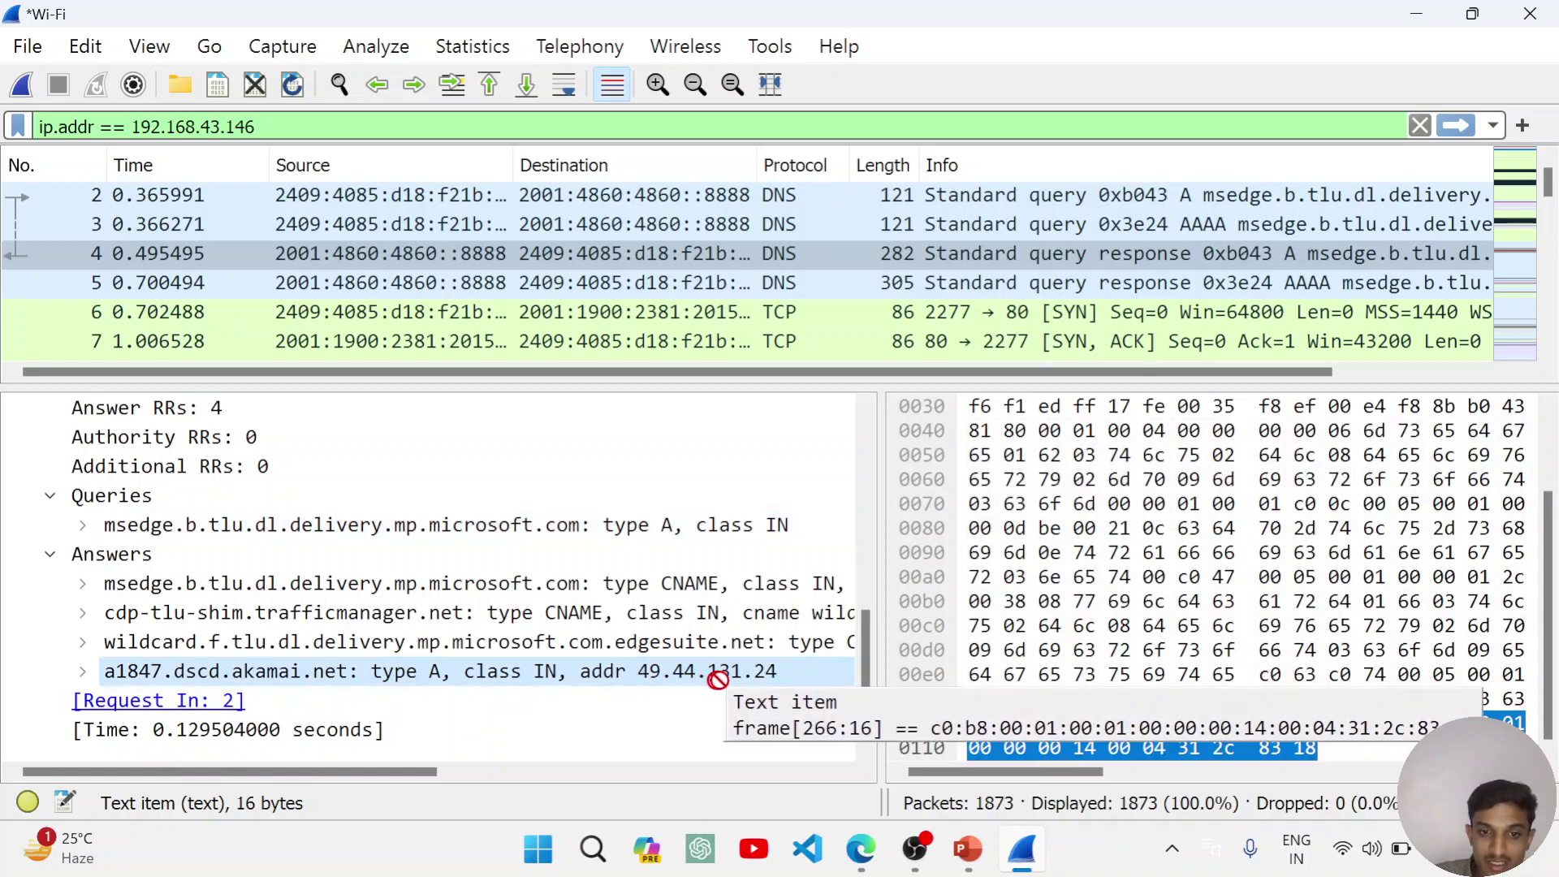
right_click(649, 682)
click(611, 719)
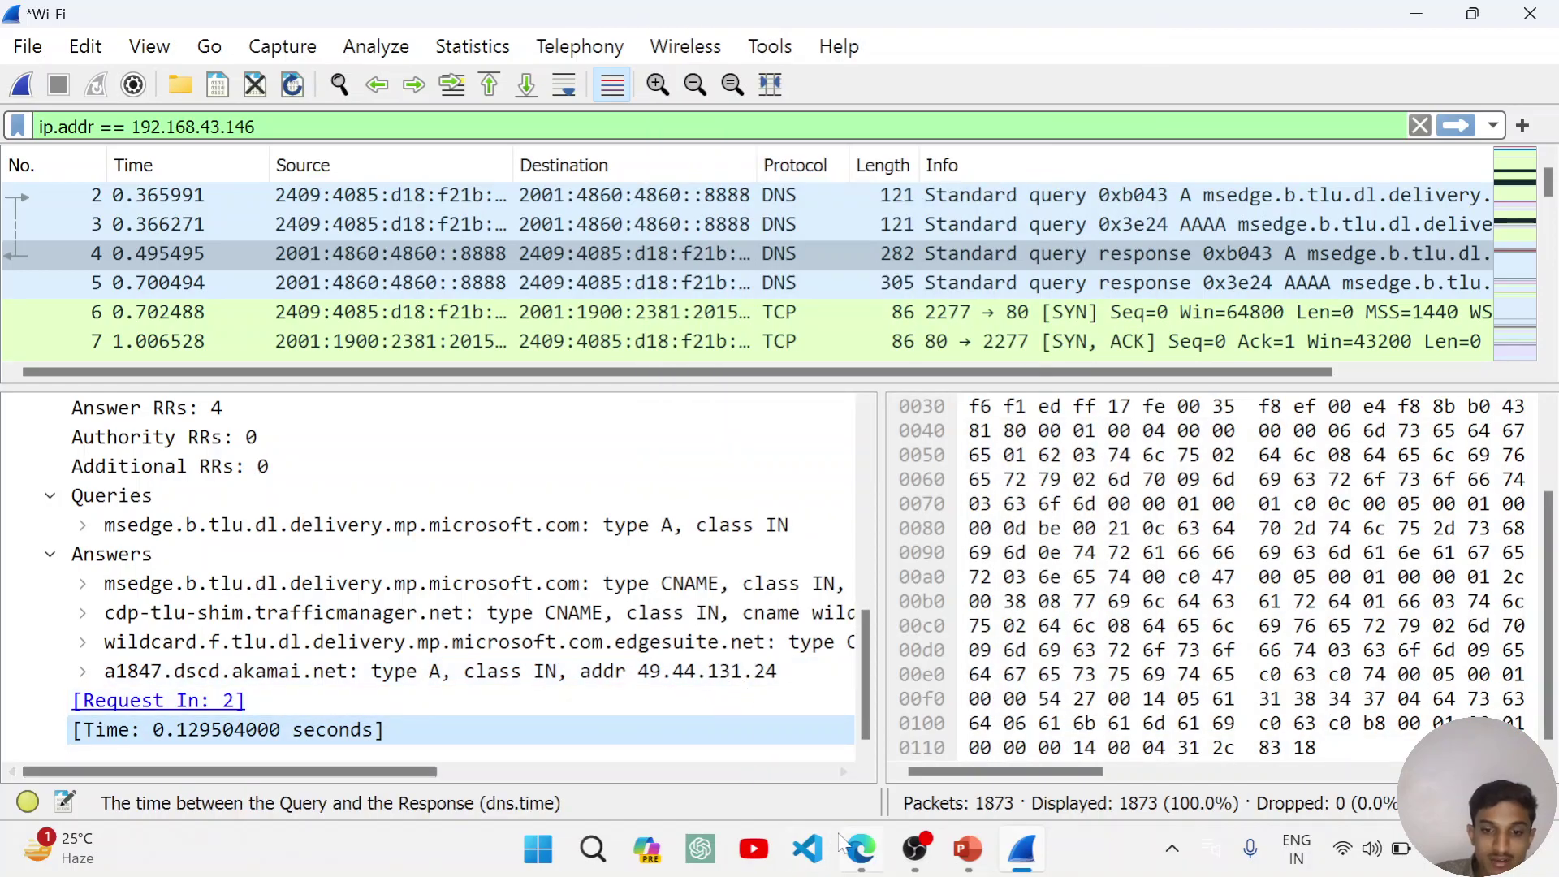
key(alt+Tab)
click(528, 11)
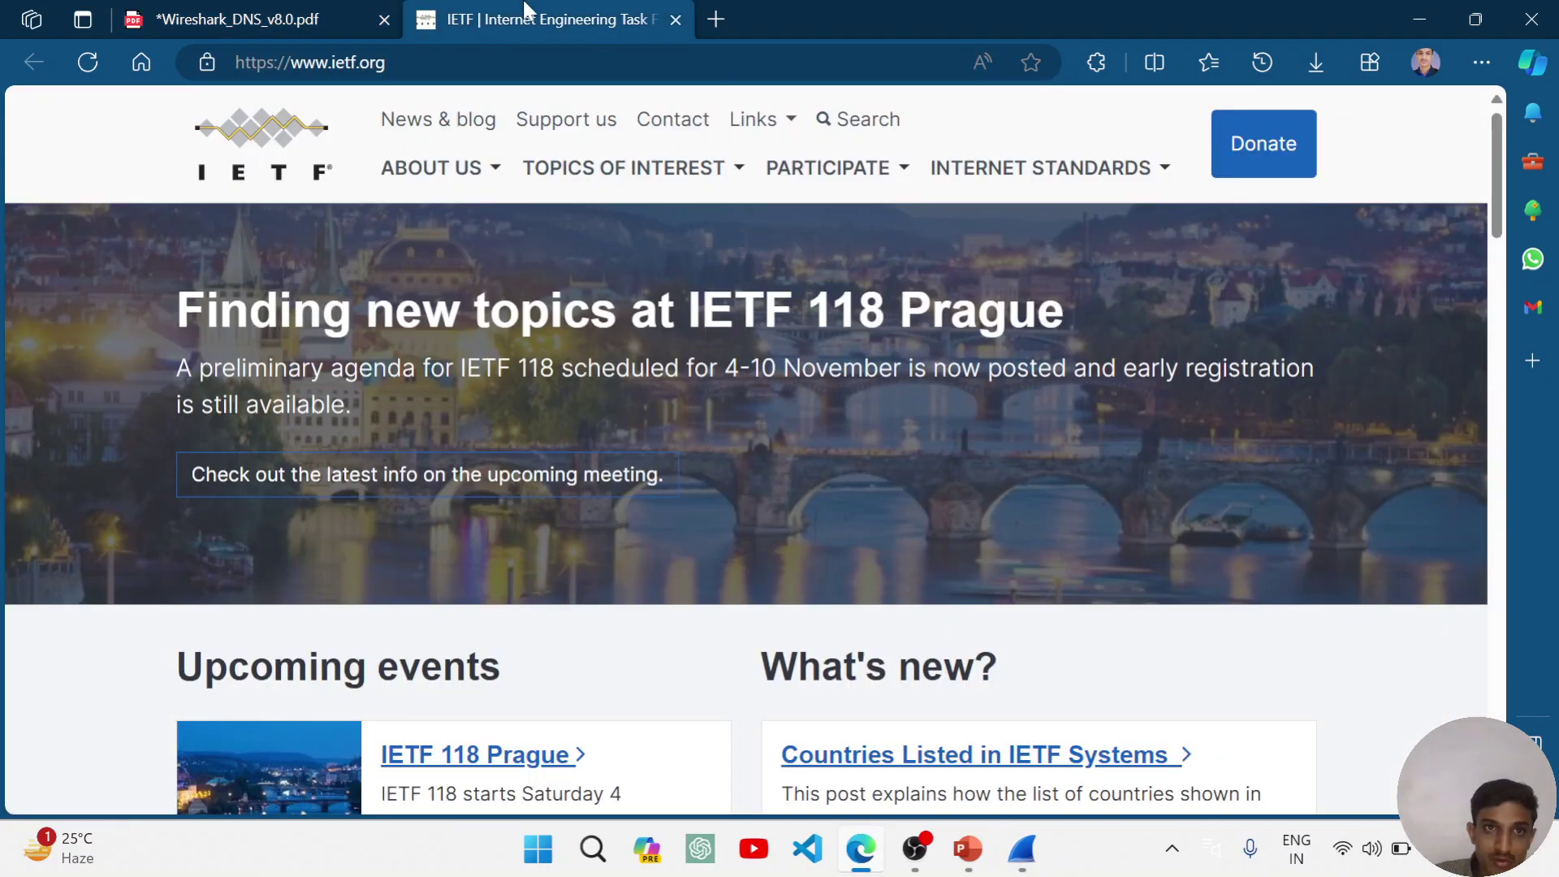
key(ctrl+l)
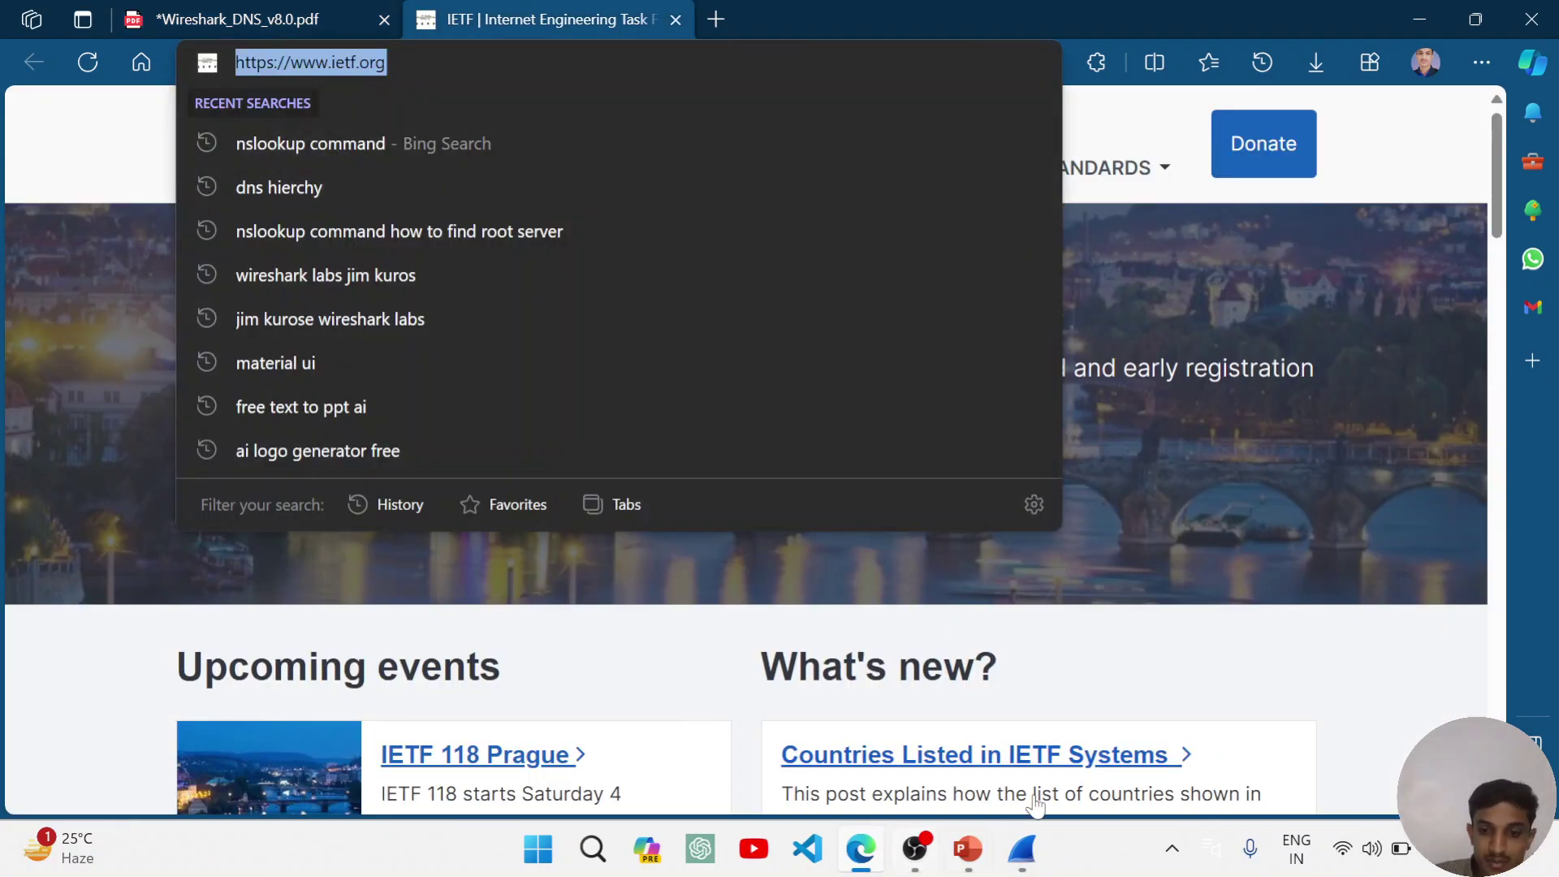
click(1024, 846)
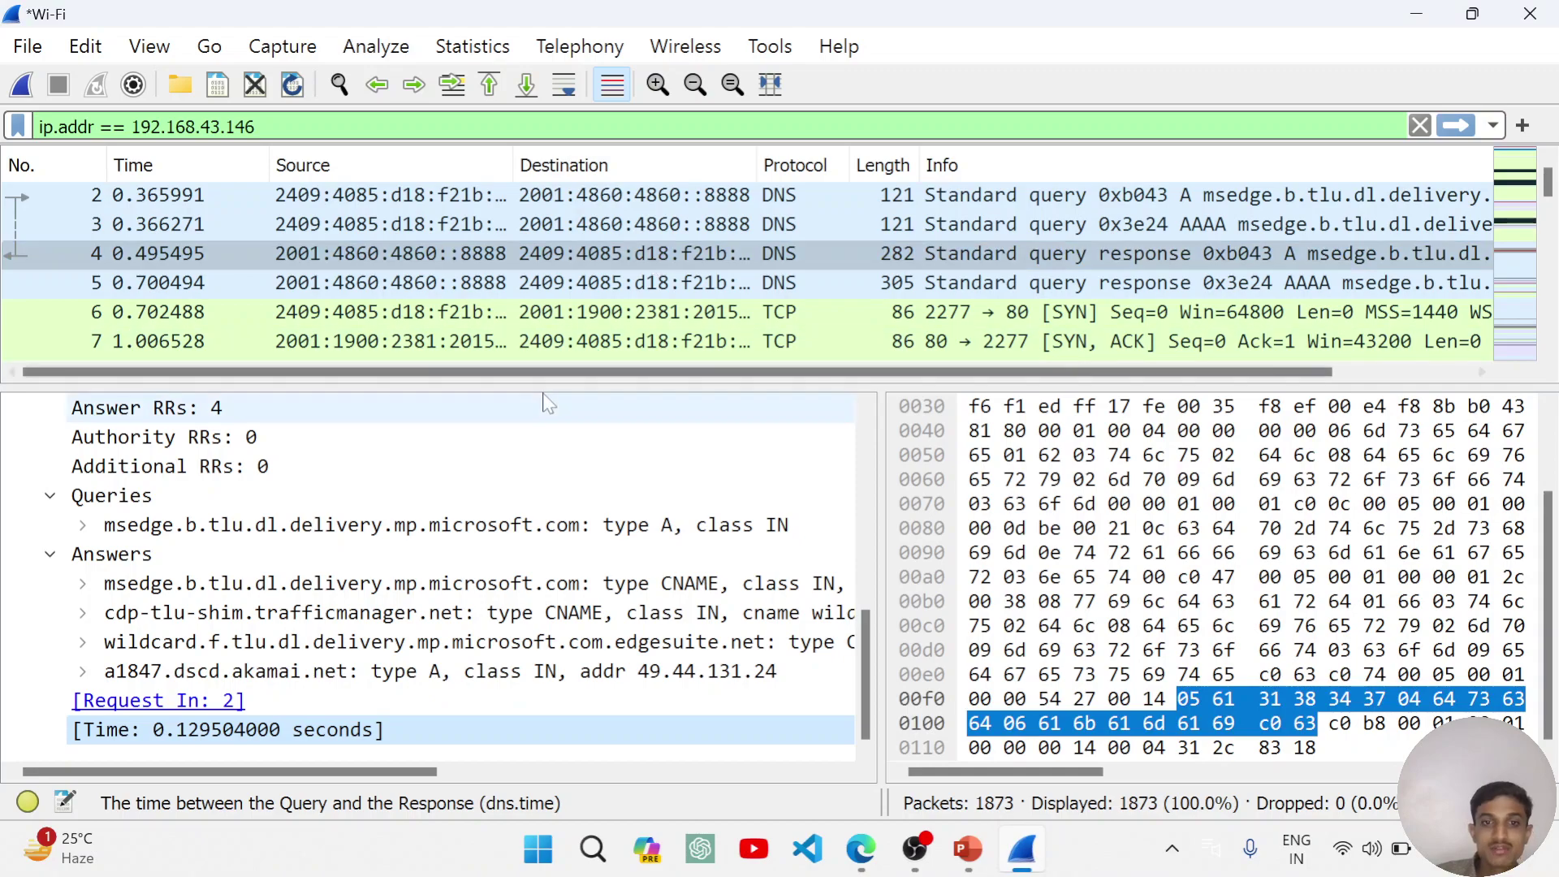
scroll(549, 403, up, 6)
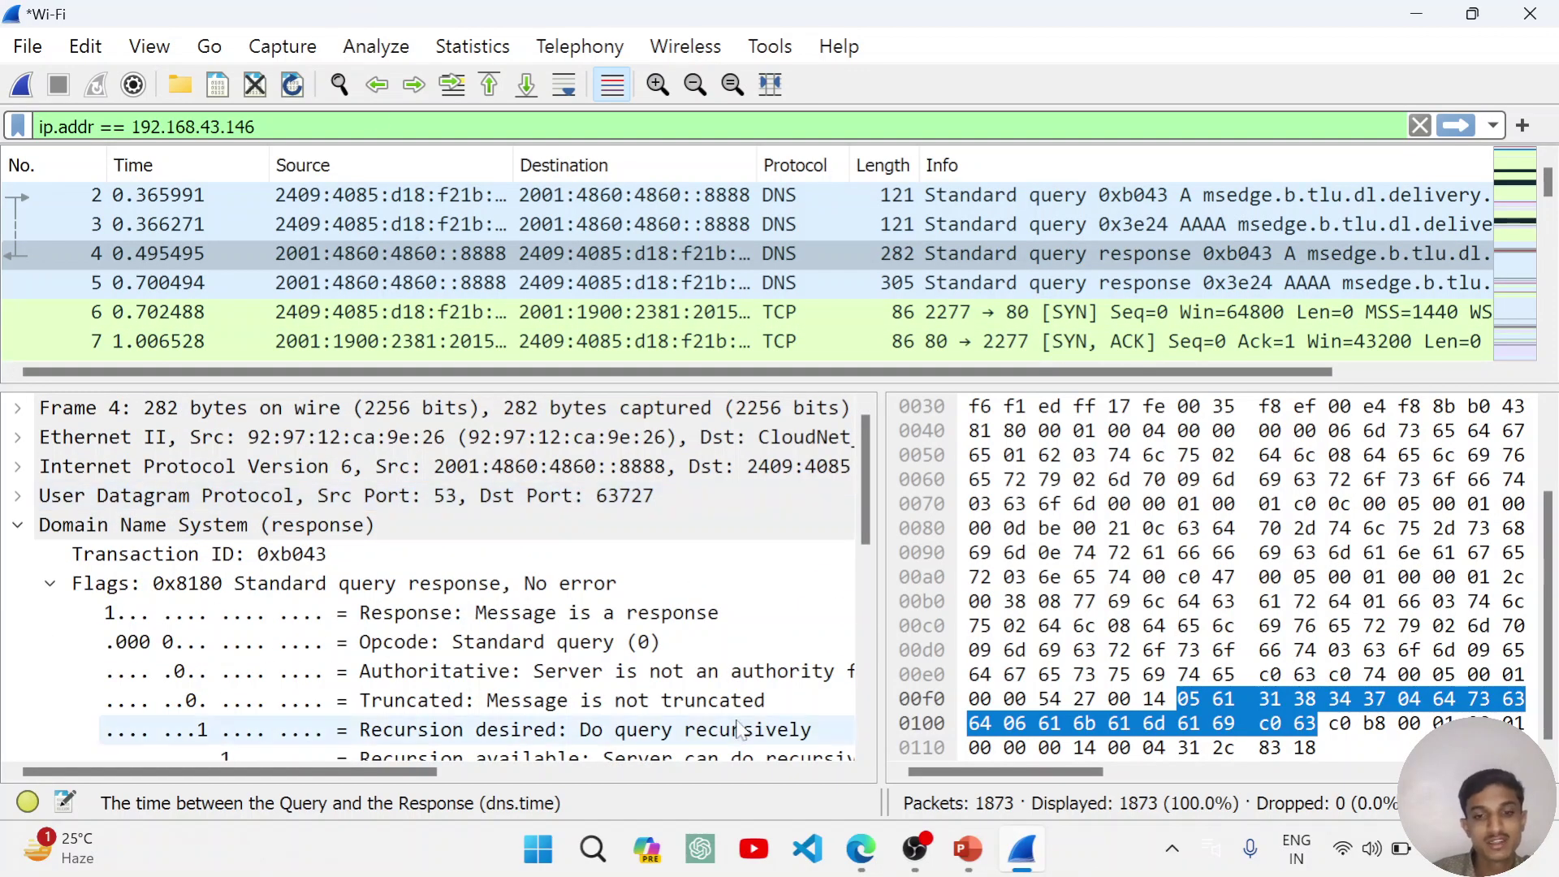
mouse_move(838, 870)
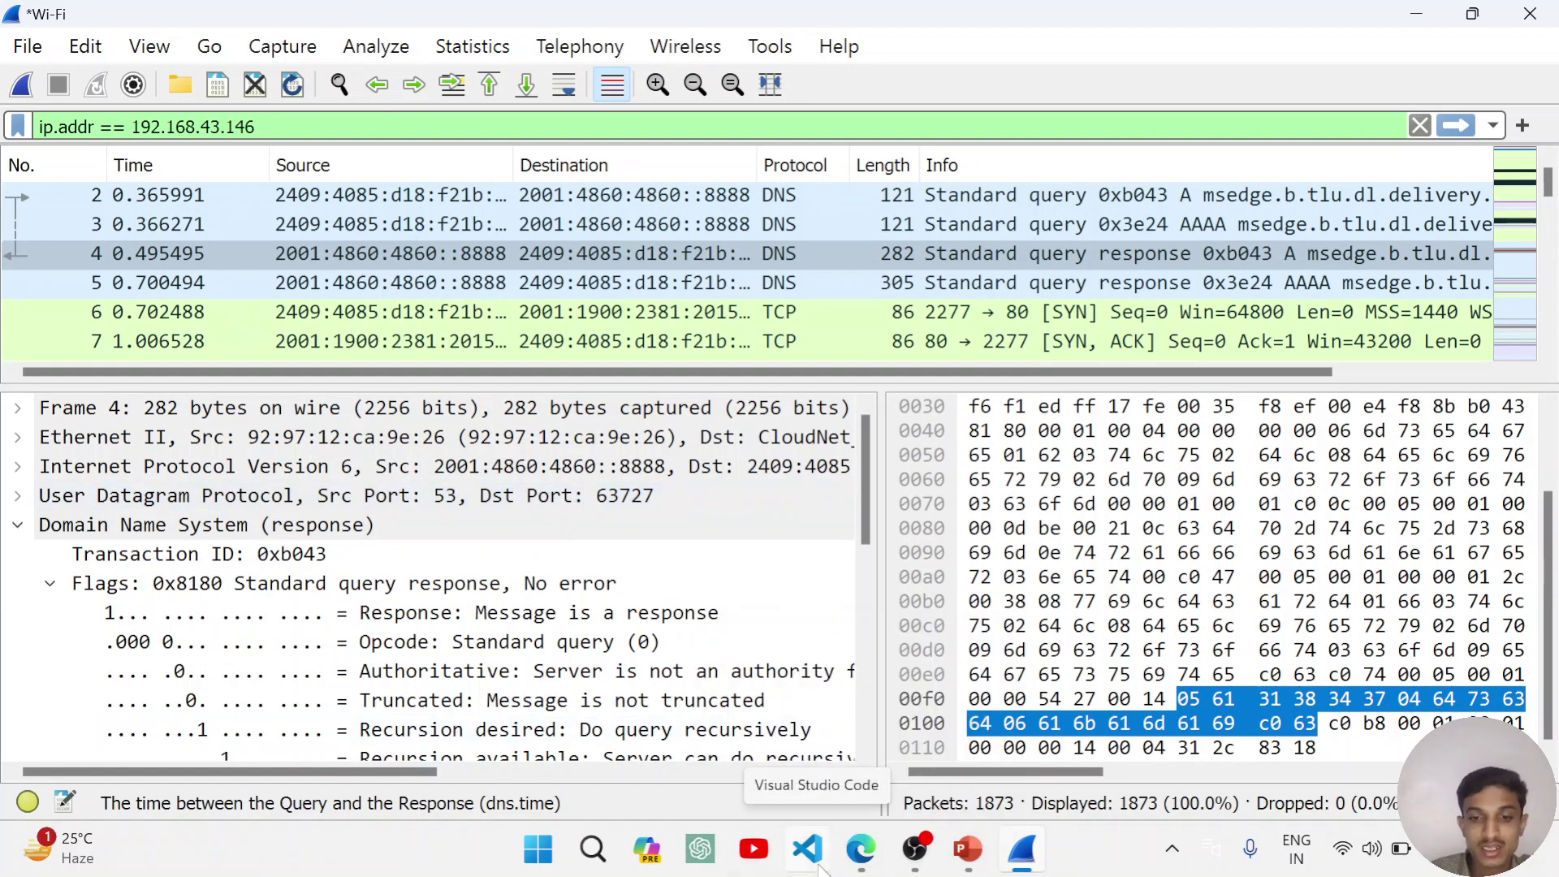
click(871, 861)
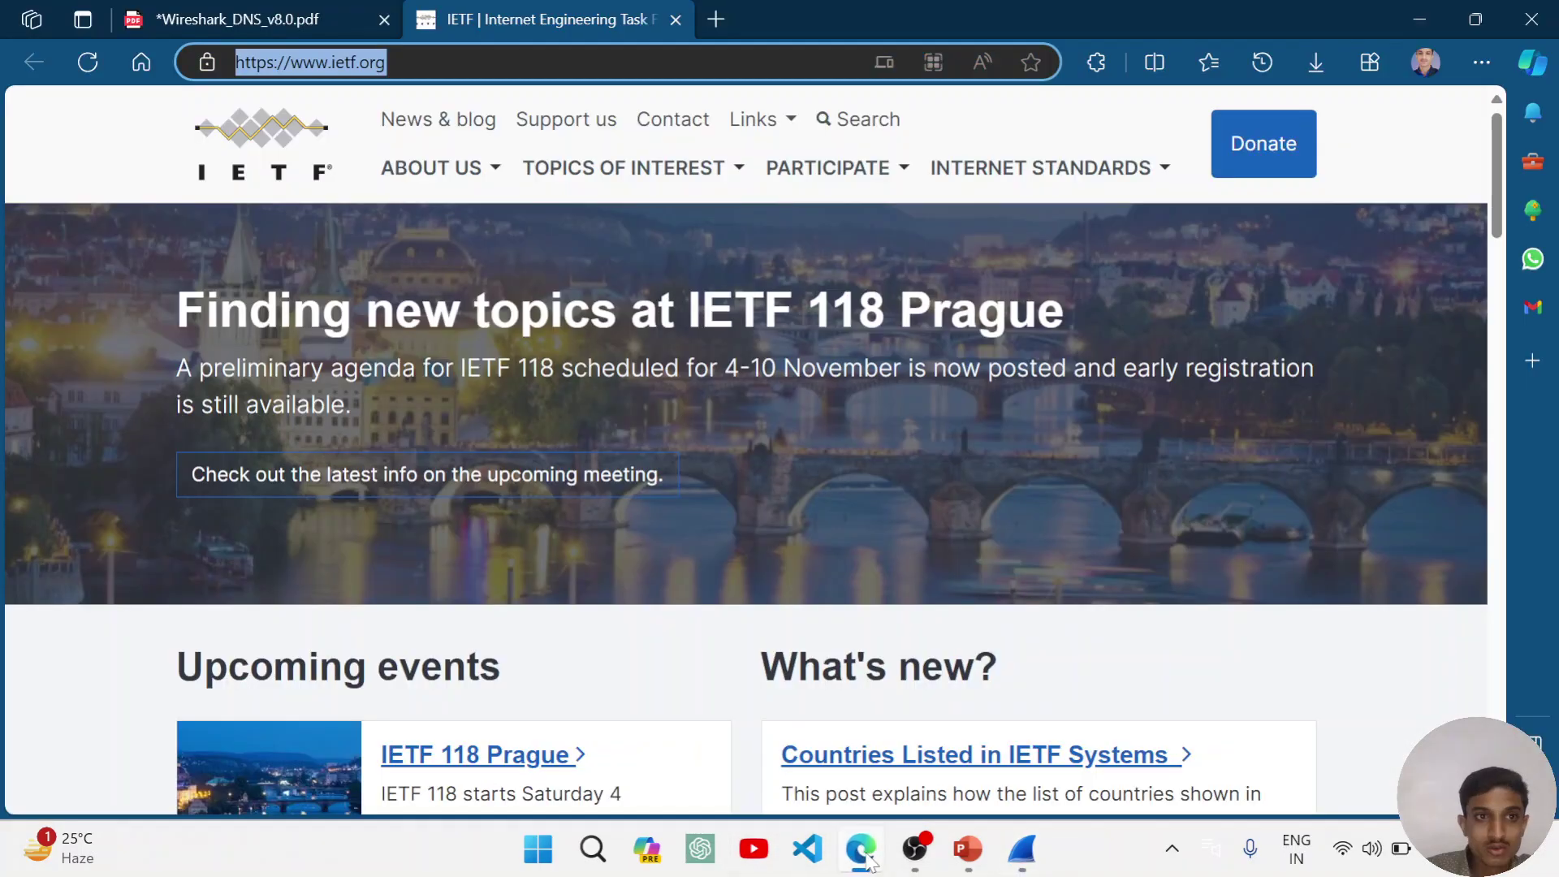
click(212, 10)
scroll(725, 466, down, 12)
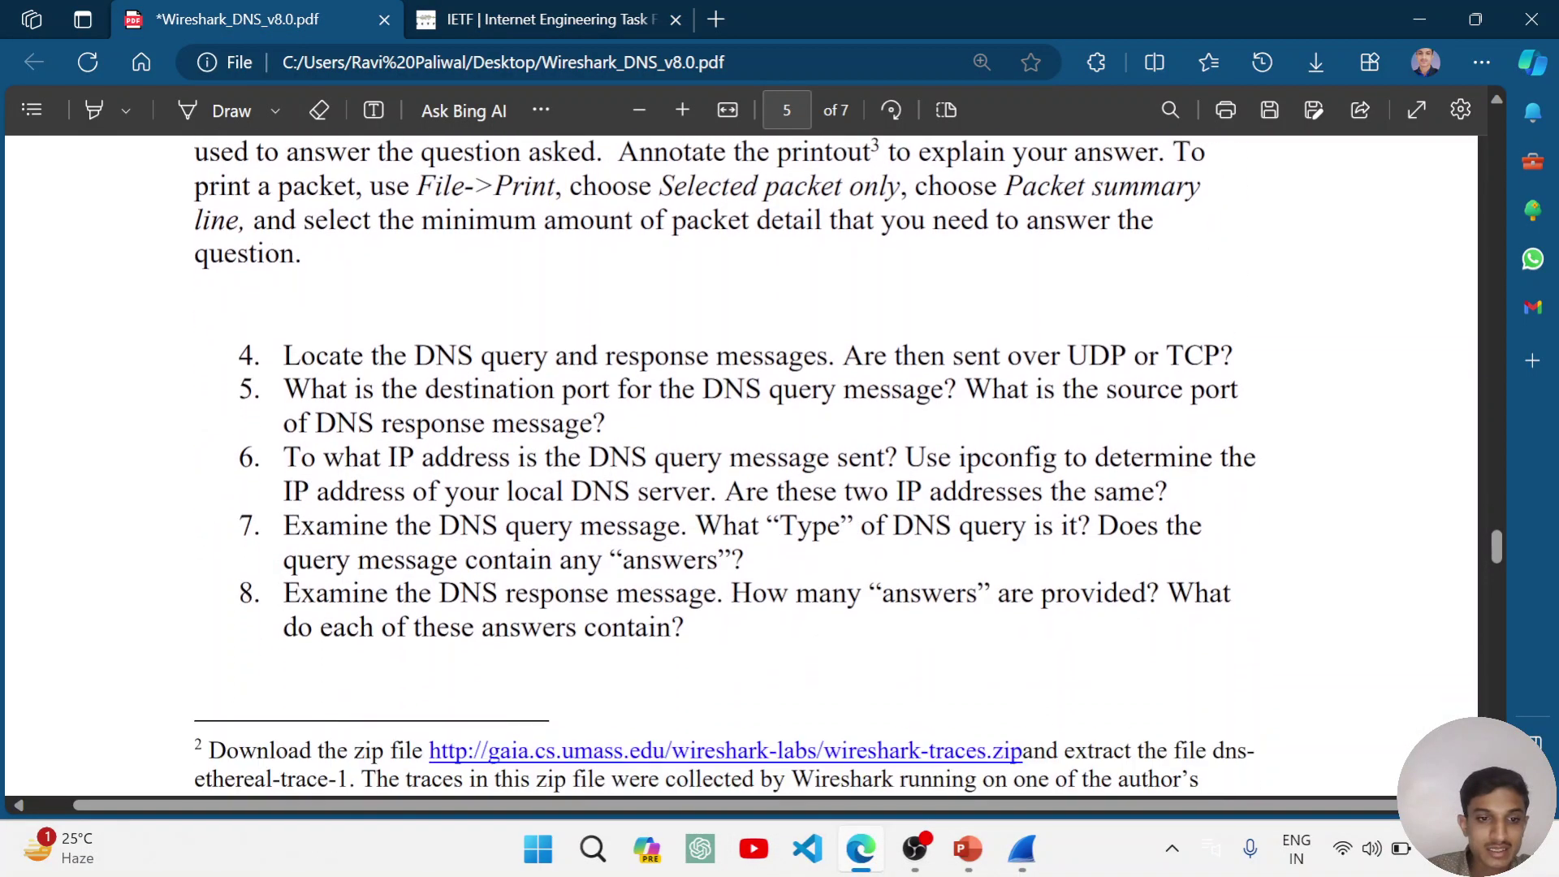
scroll(742, 466, down, 7)
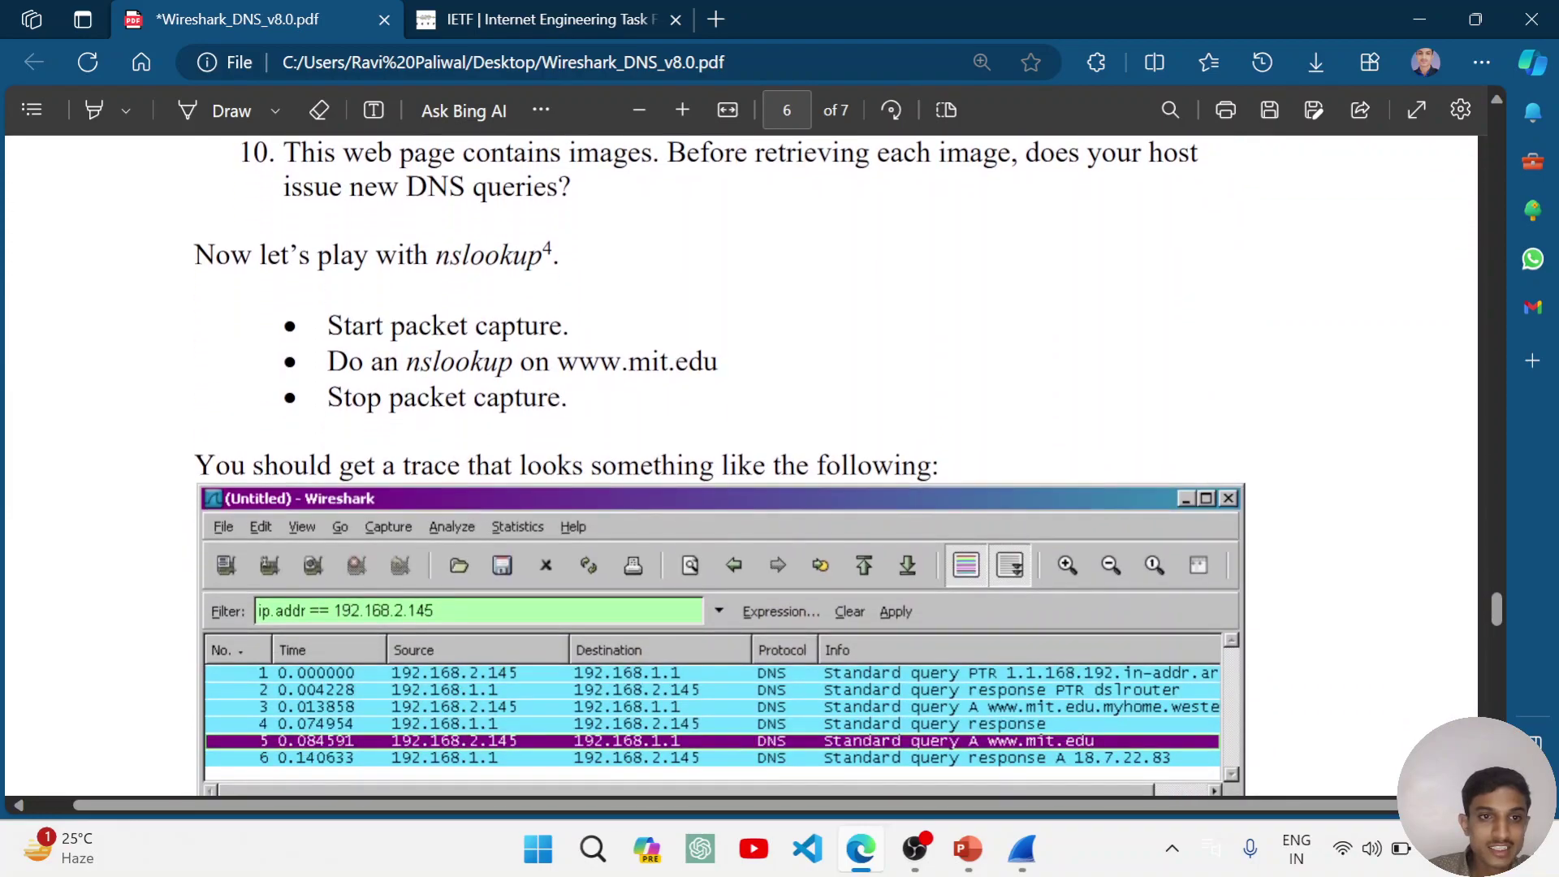
scroll(462, 375, down, 2)
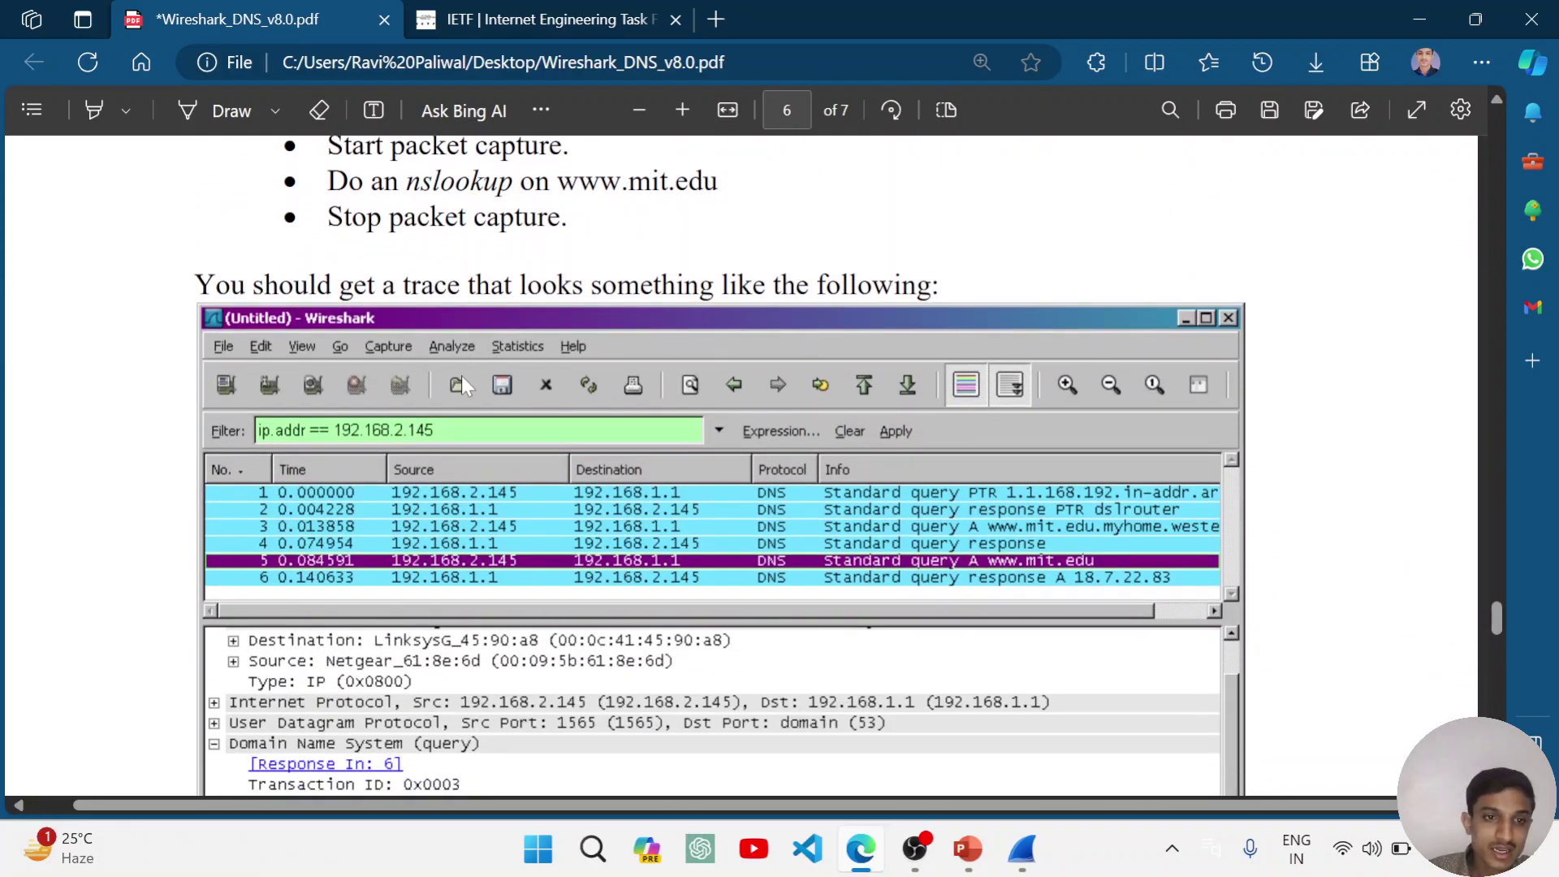
scroll(440, 421, down, 1)
scroll(449, 540, down, 2)
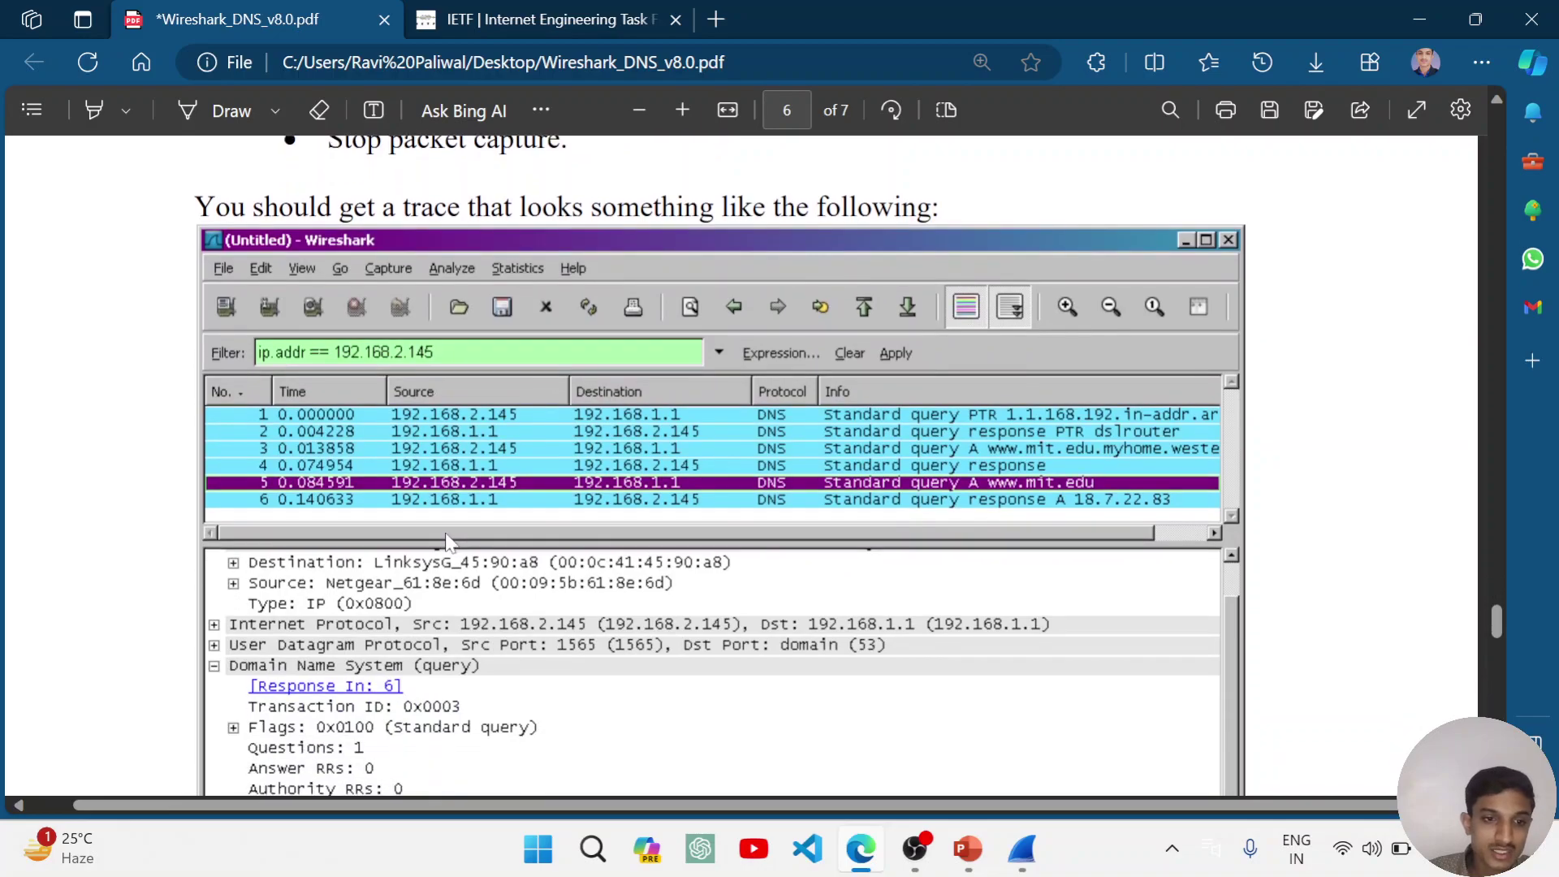
scroll(456, 457, up, 5)
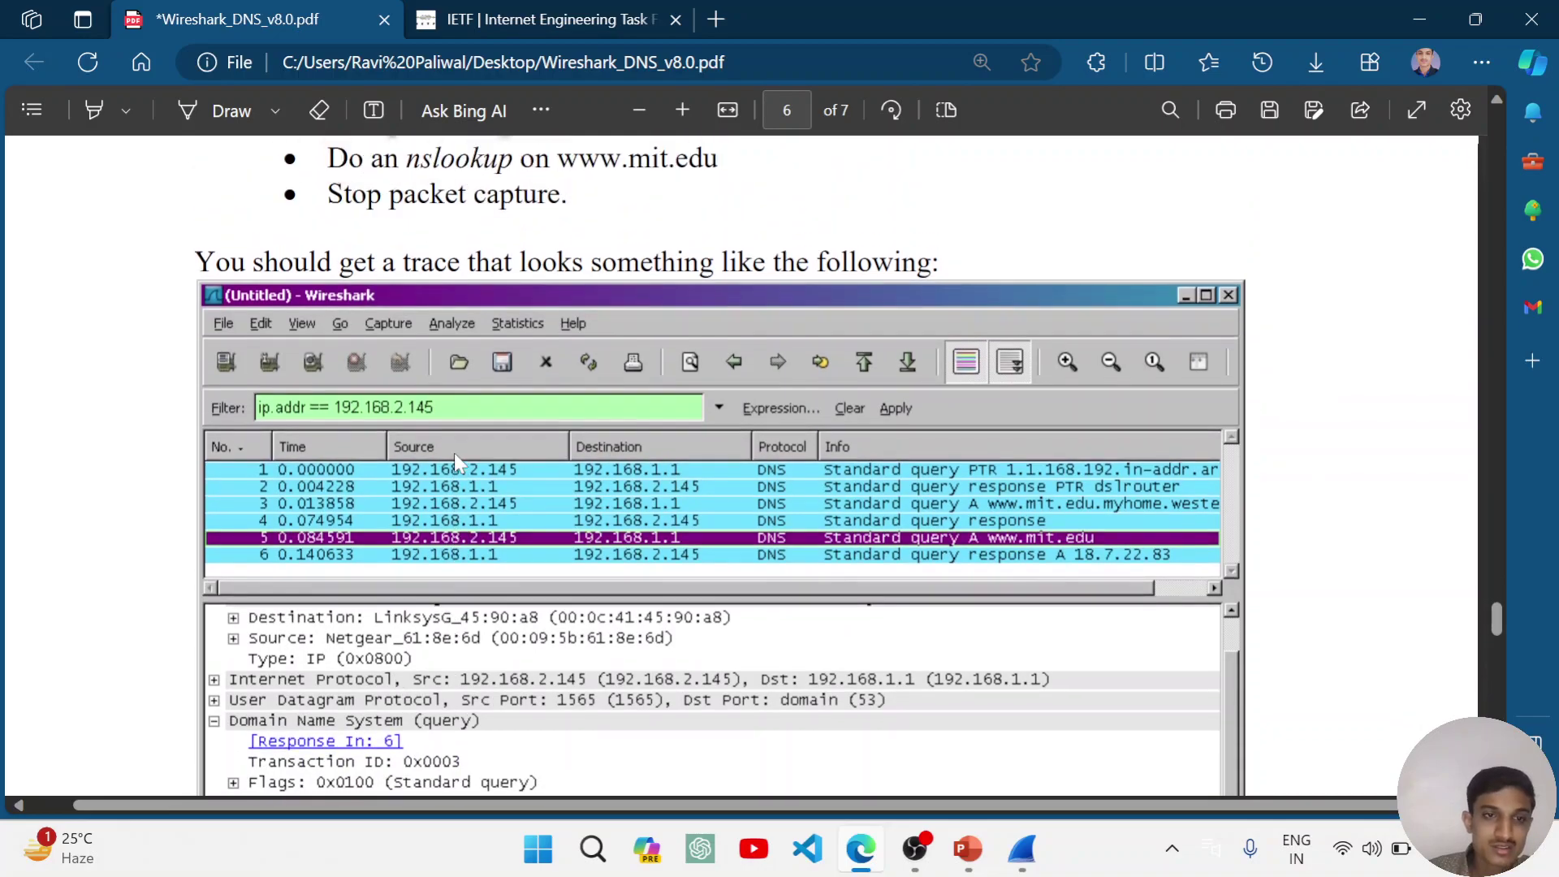
scroll(458, 597, down, 5)
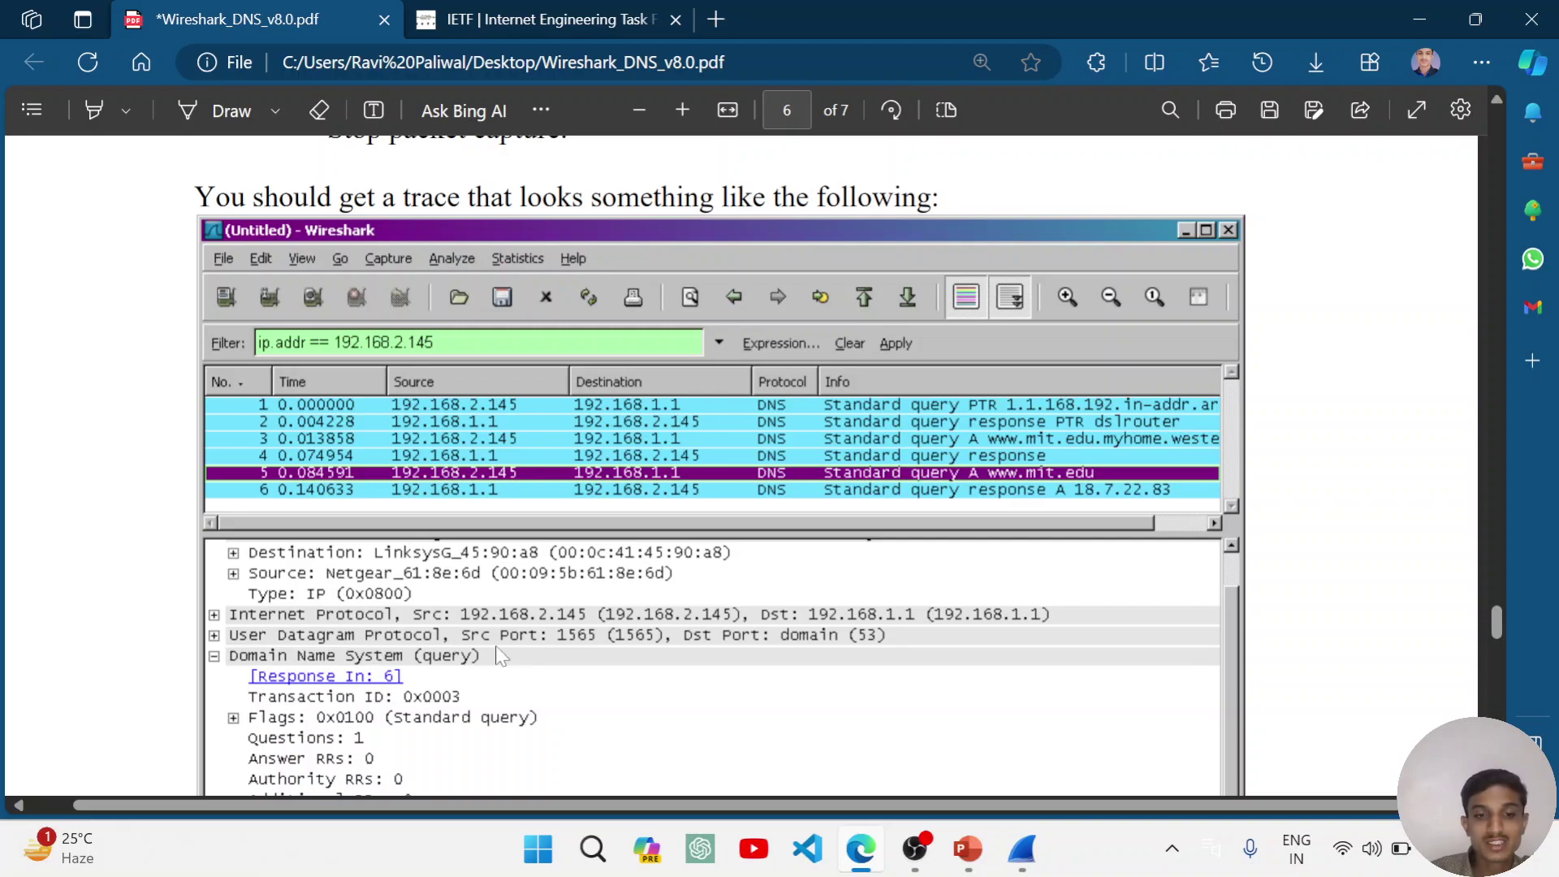
Step: Read lab questions 11 to 15 and the follow-up nslookup -type=NS mit.edu experiment on page 7
scroll(407, 673, down, 10)
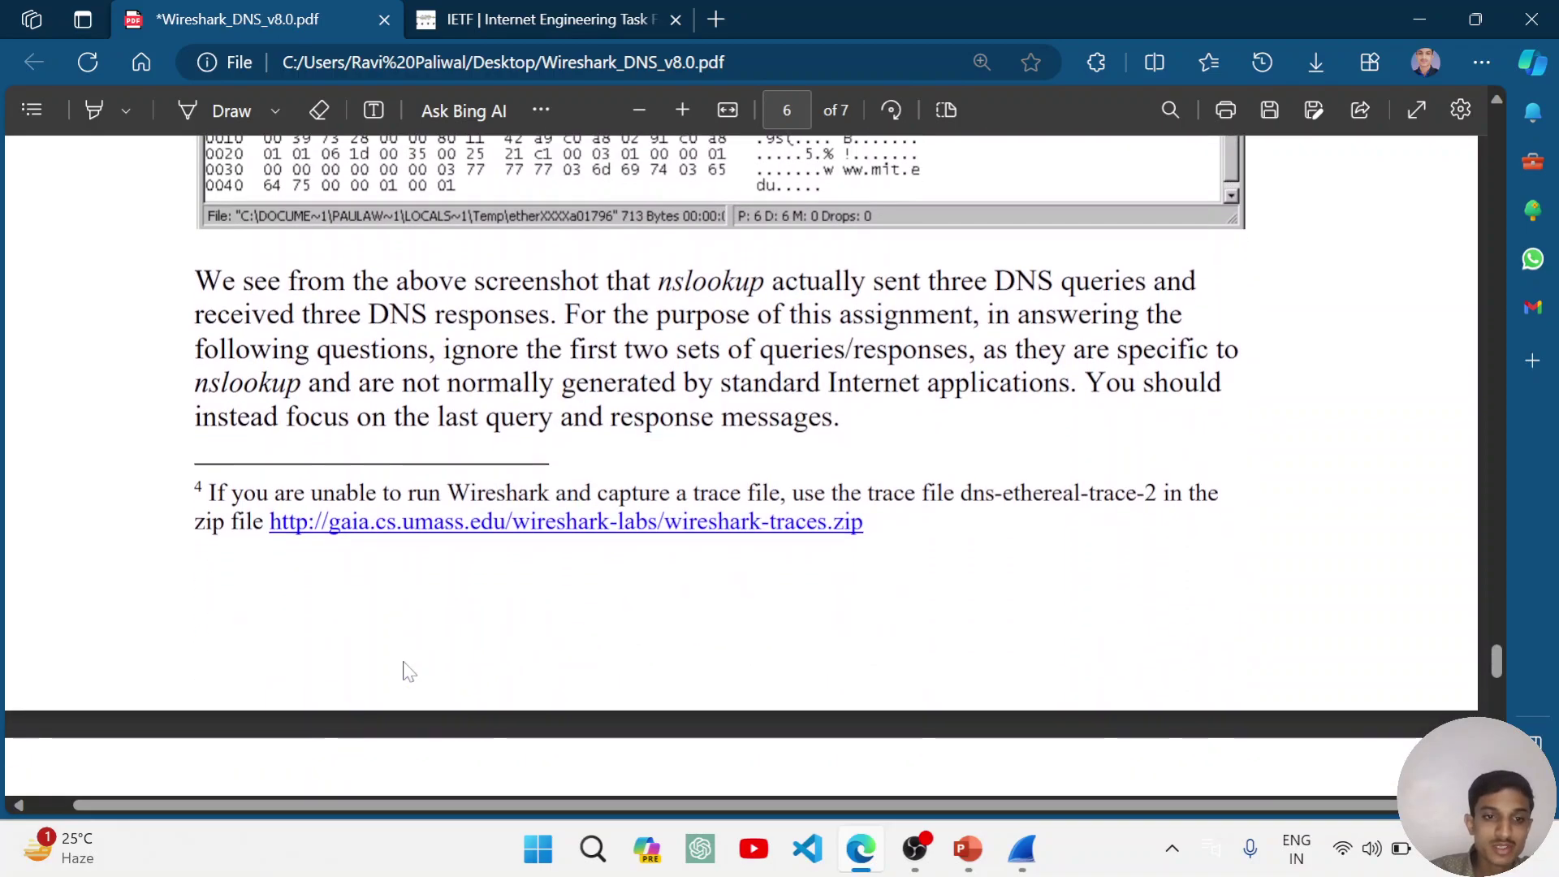
scroll(453, 540, down, 5)
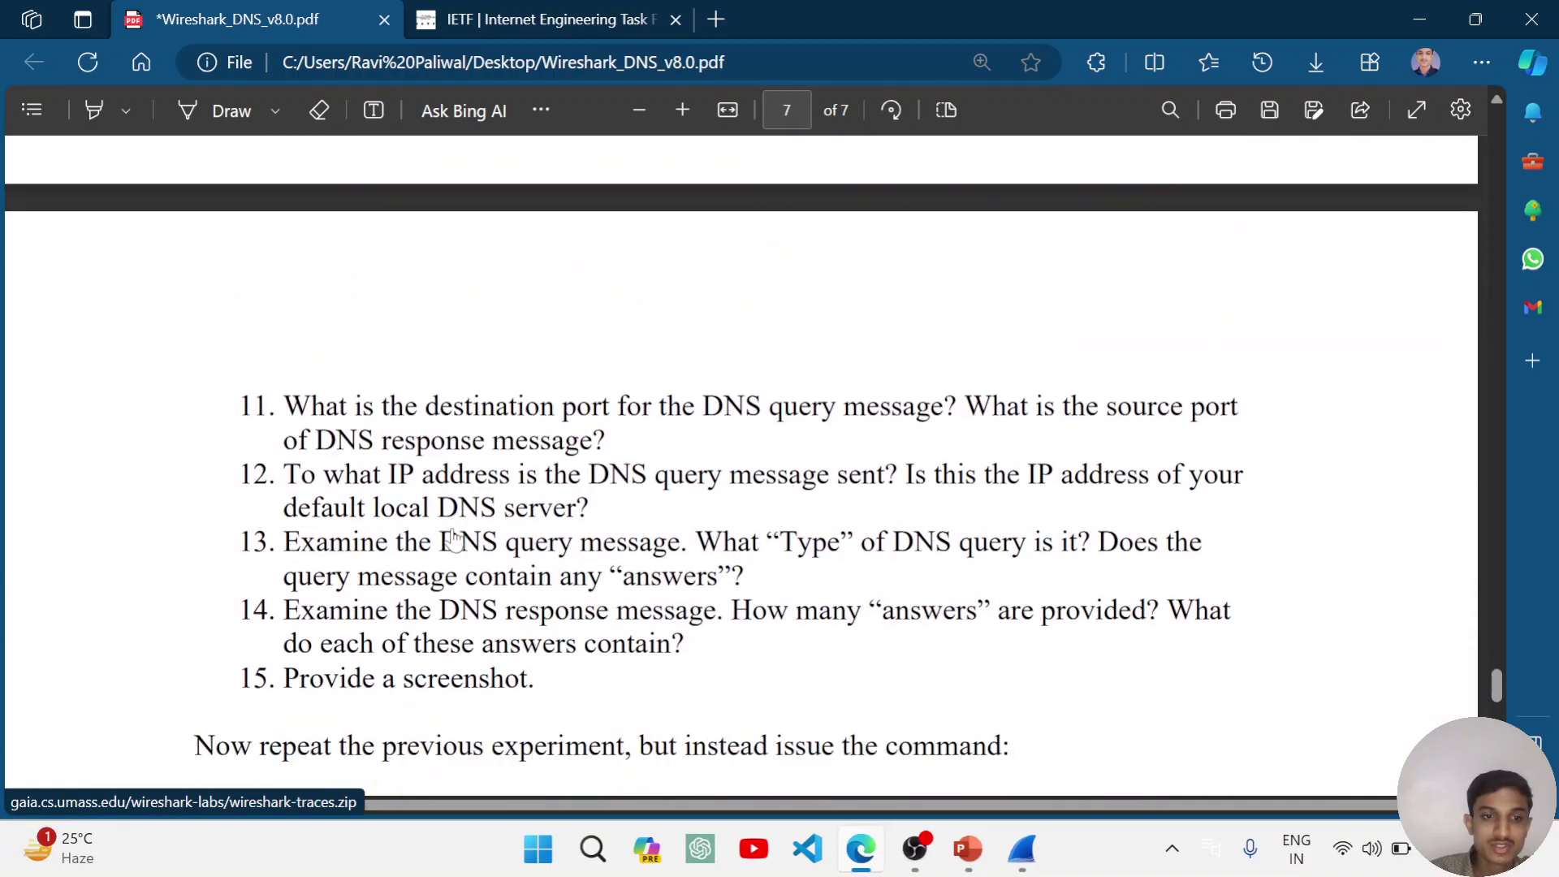
scroll(453, 540, down, 3)
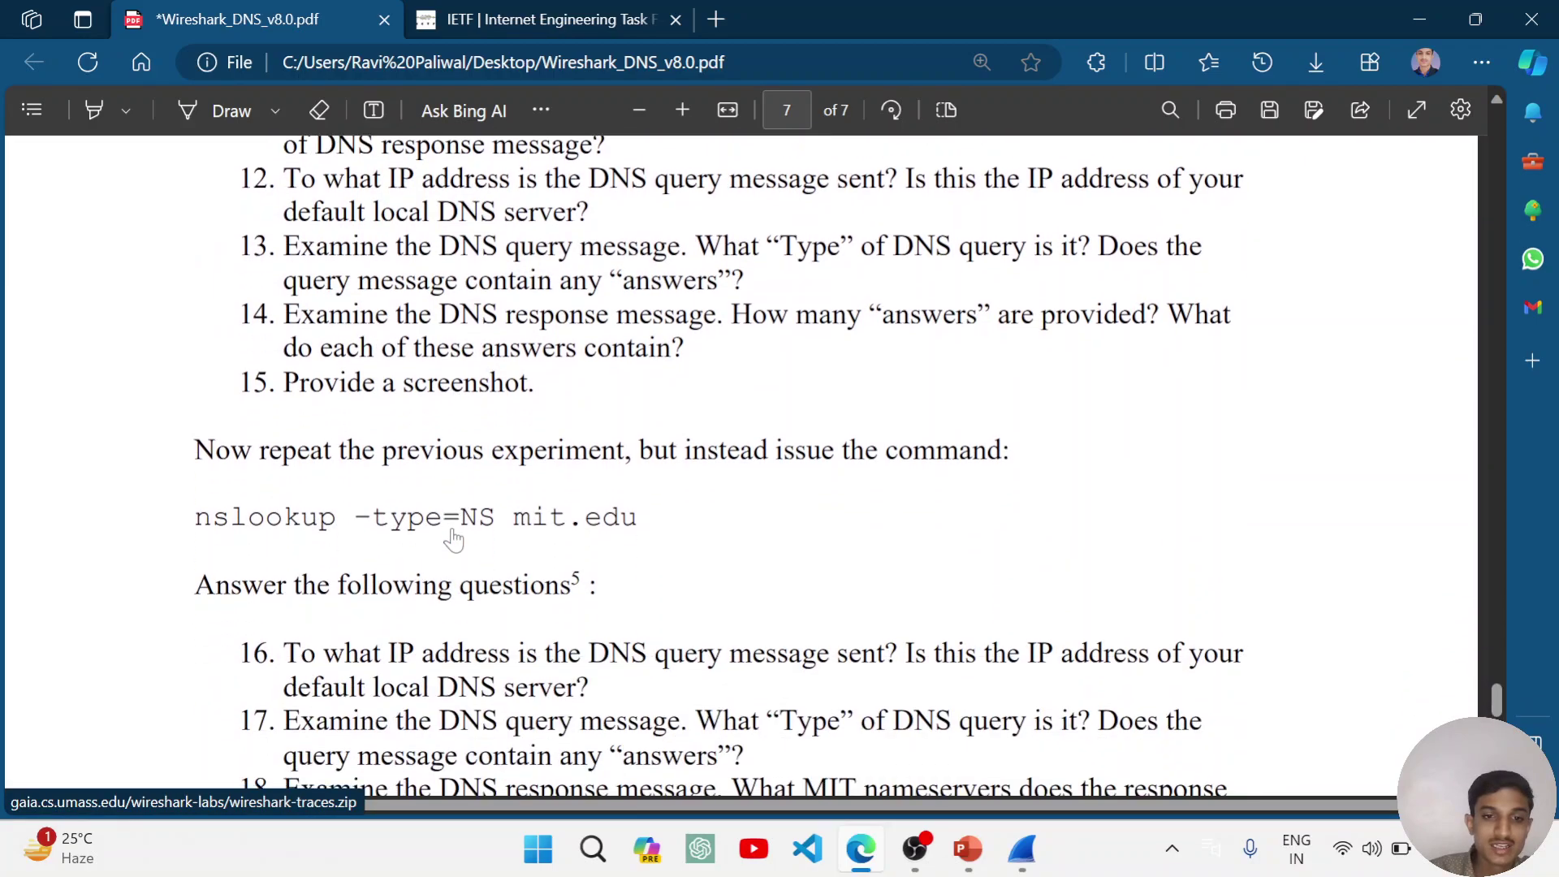